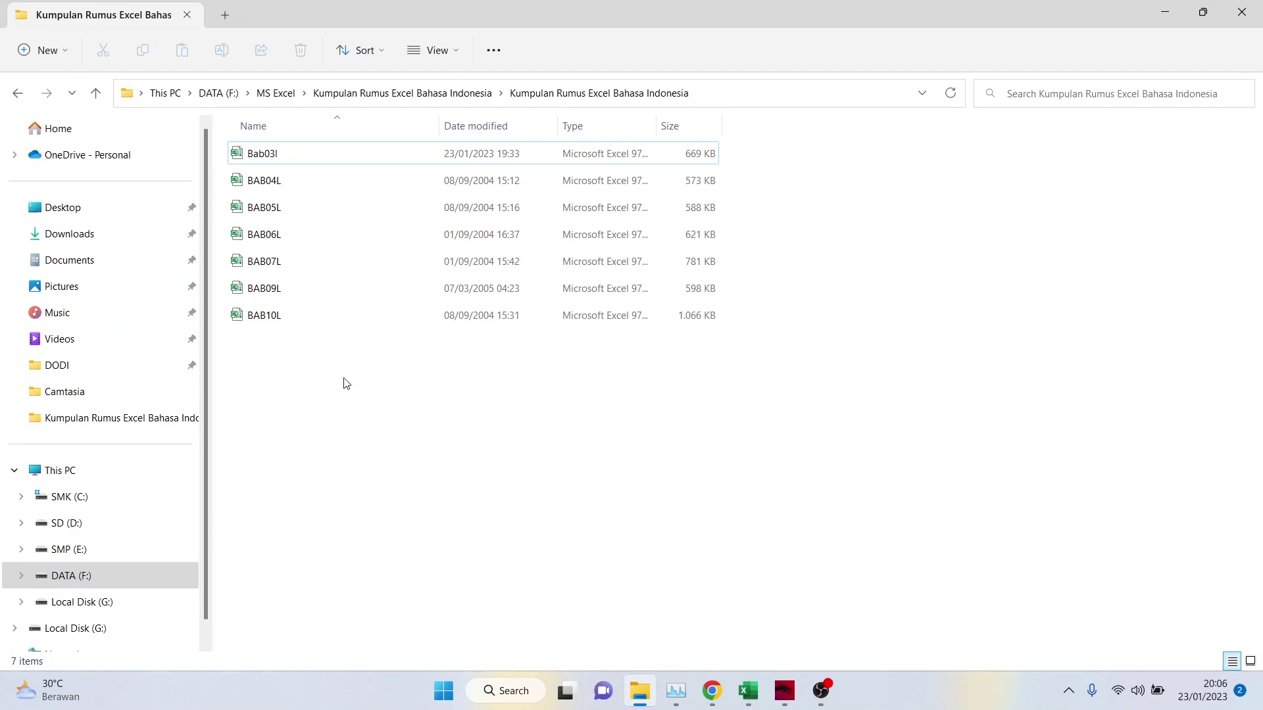
# Step: Switch to the Bab03I workbook in Excel and display its MENU sheet
pyautogui.click(748, 690)
pyautogui.click(619, 242)
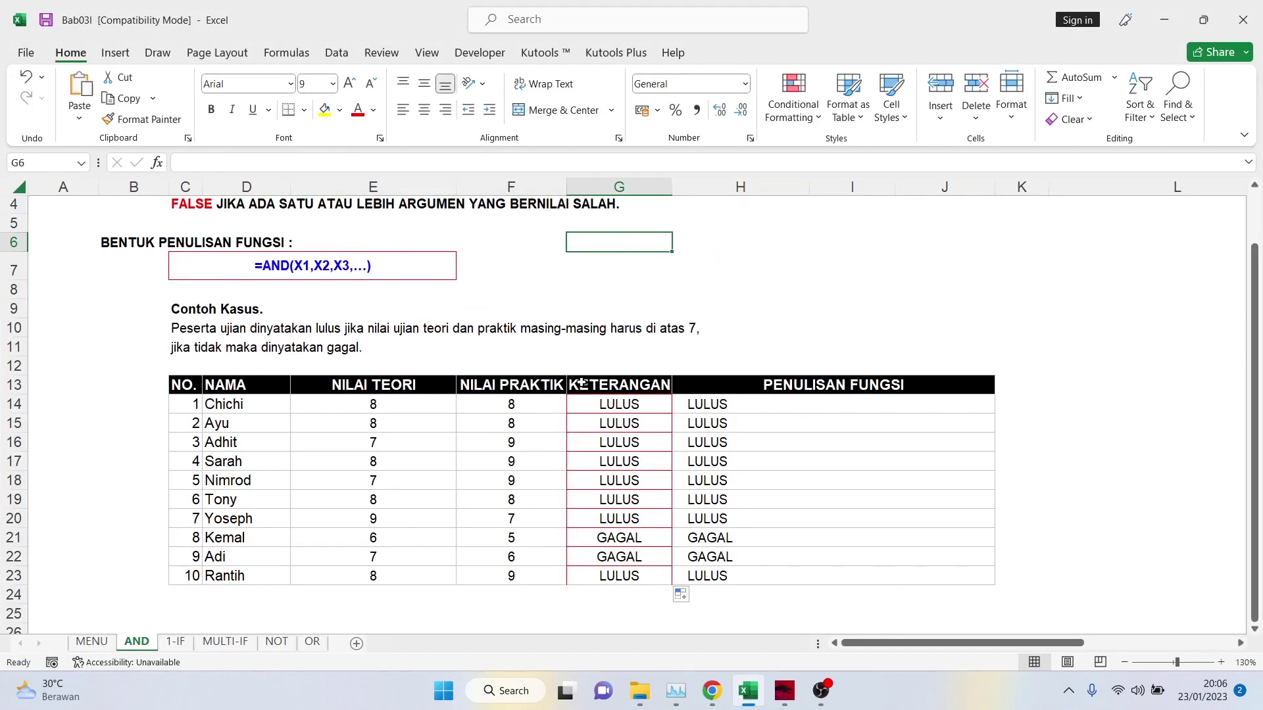
pyautogui.click(91, 641)
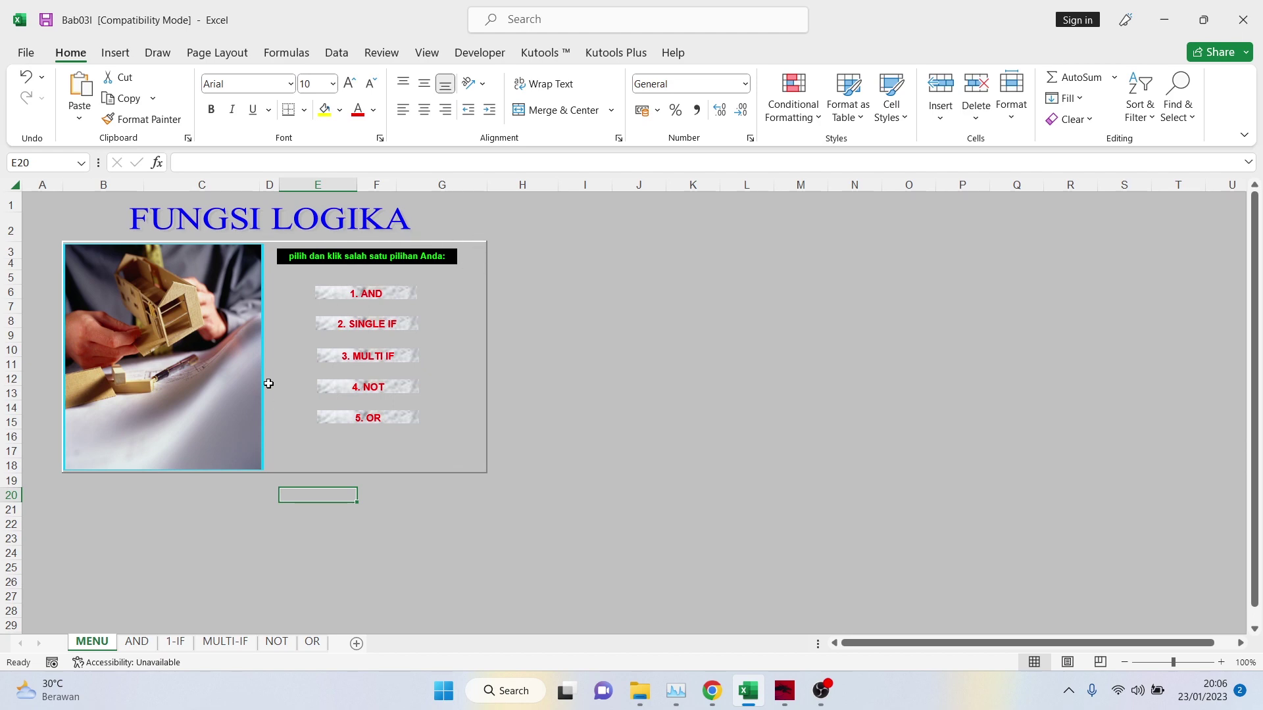
# Step: Create a blank workbook and enlarge its sheet to 359% zoom
pyautogui.click(27, 53)
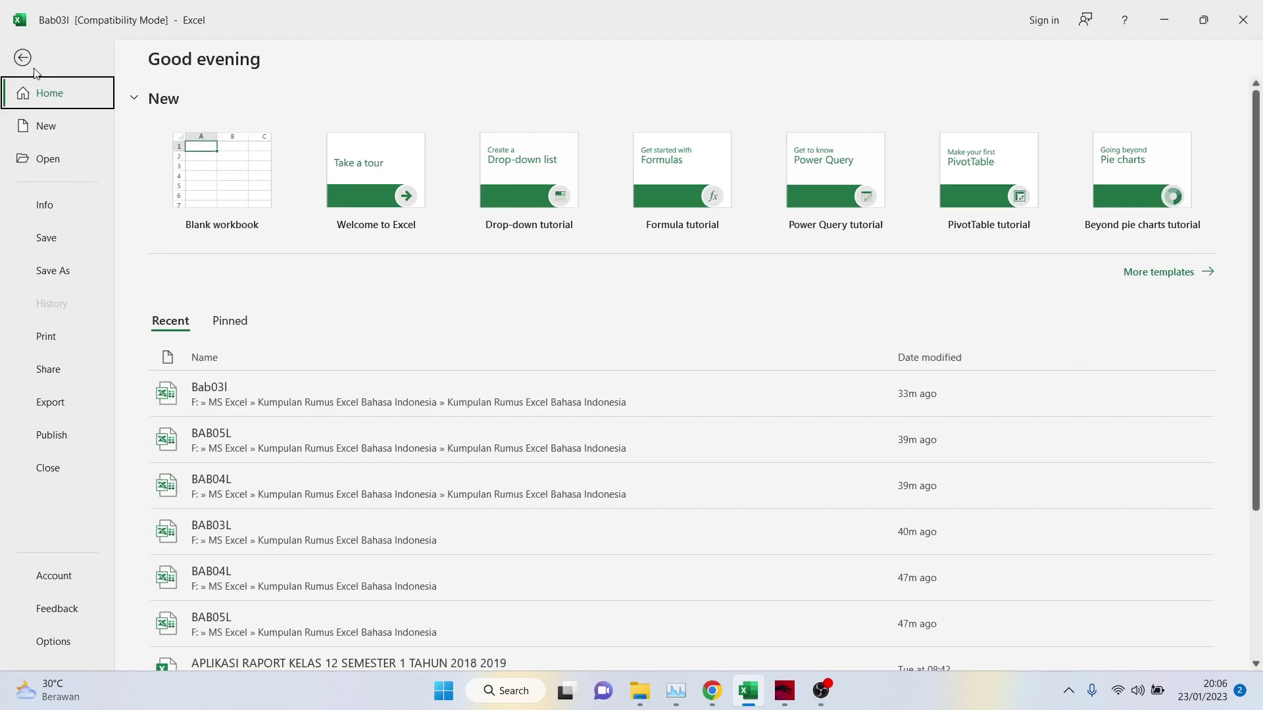
pyautogui.click(45, 127)
pyautogui.click(191, 168)
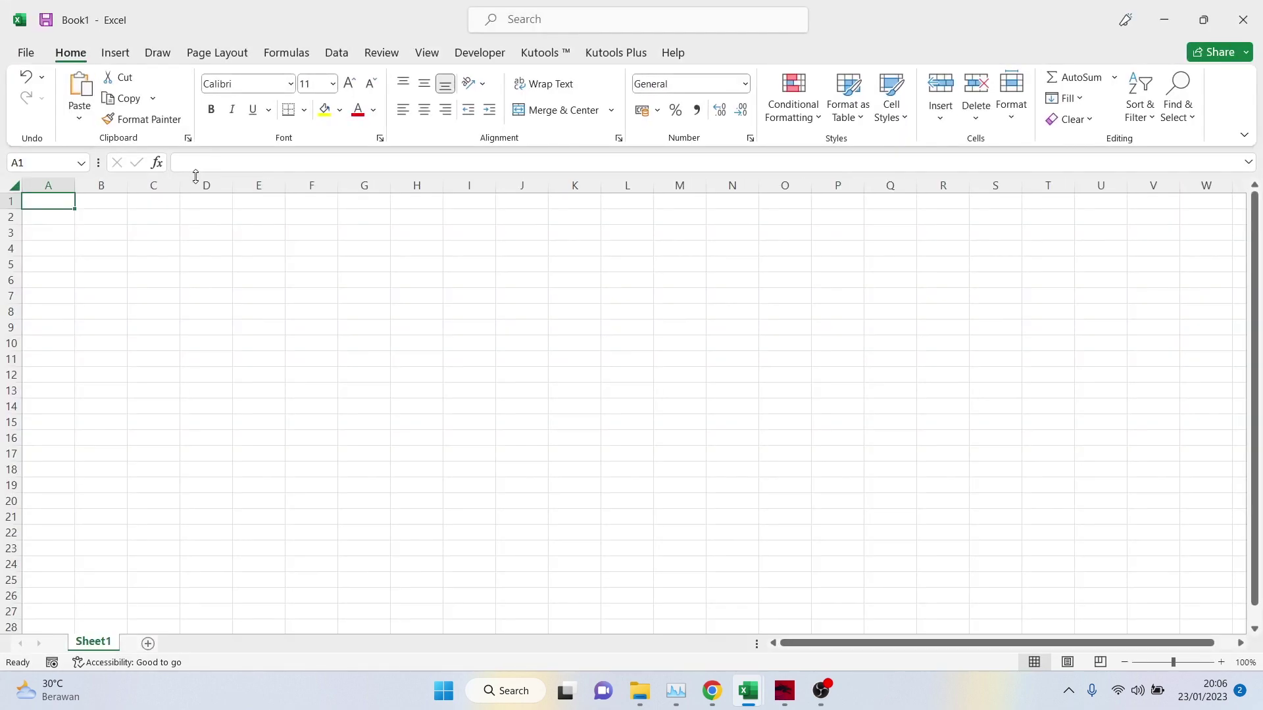
pyautogui.click(1245, 662)
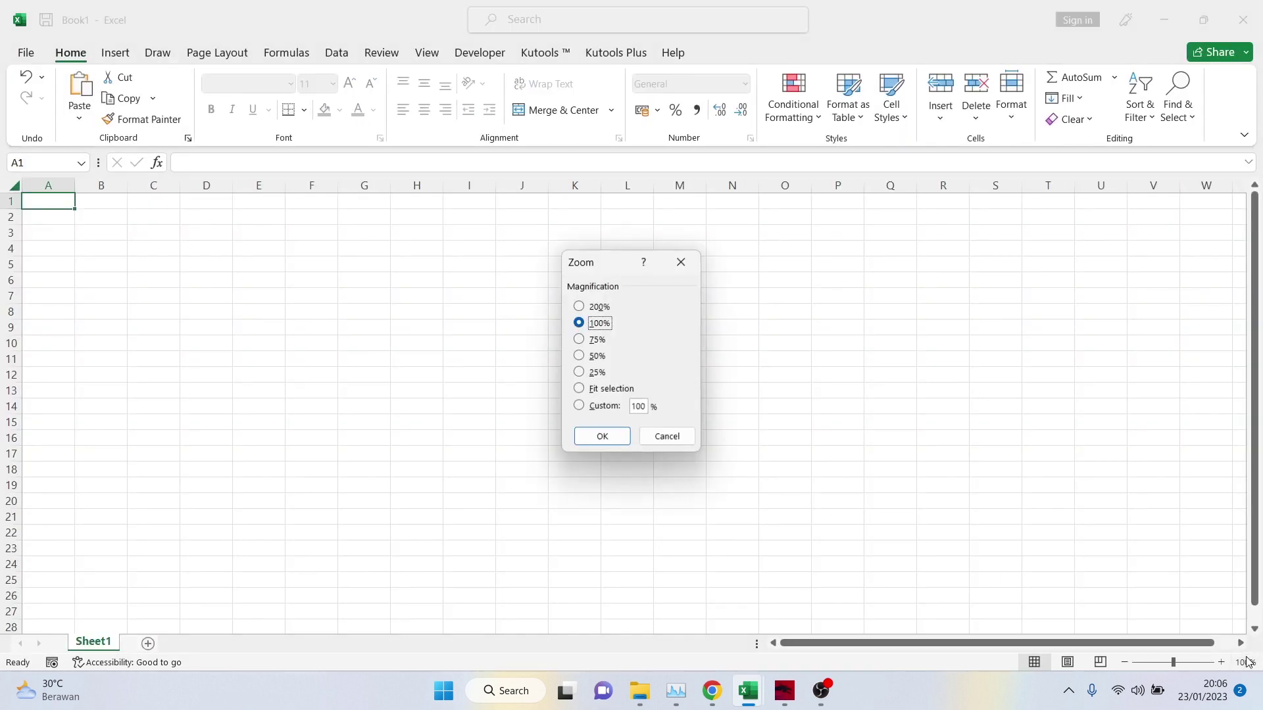
pyautogui.click(602, 438)
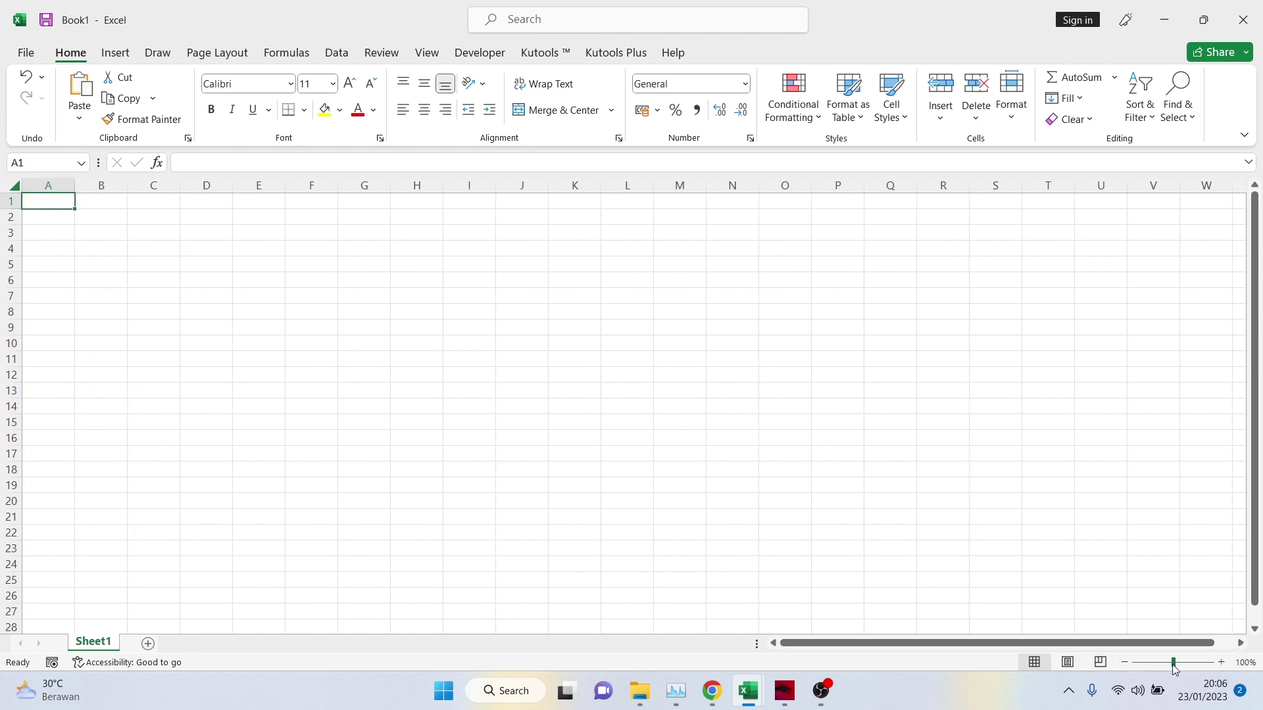
pyautogui.moveTo(1174, 664); pyautogui.dragTo(1208, 666)
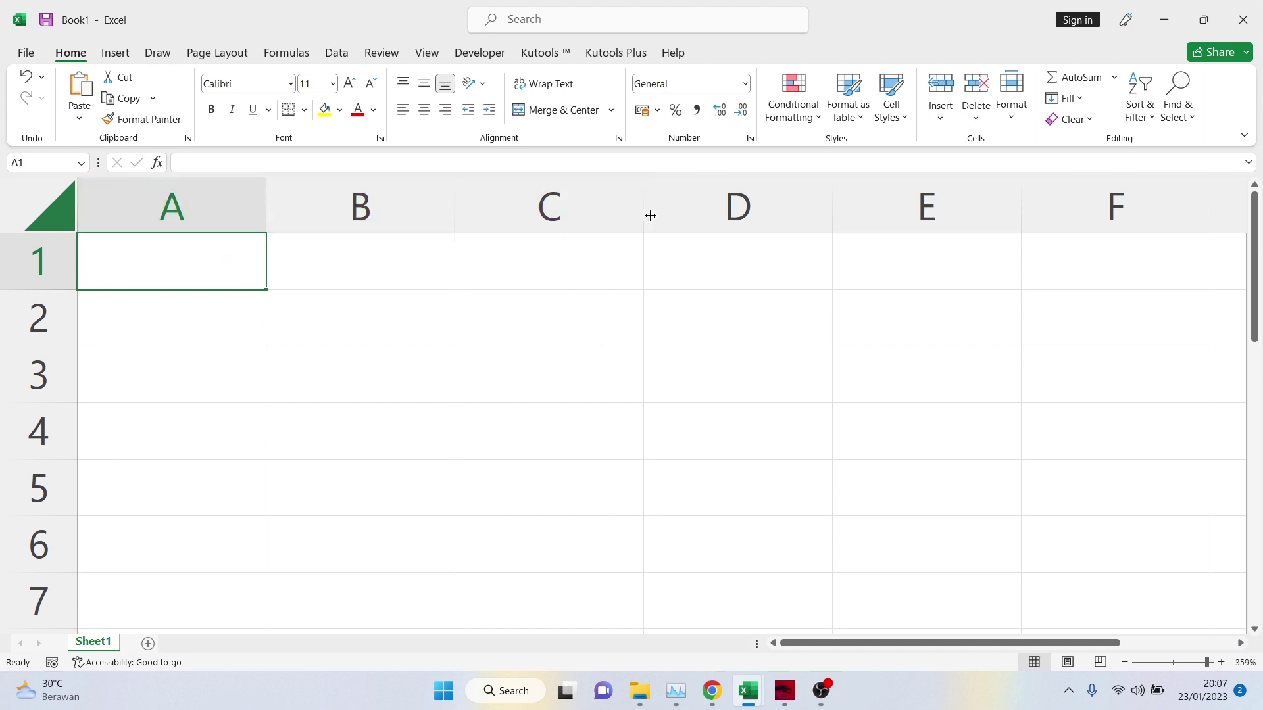
# Step: Examine the column headers by selecting columns up to F one by one and A through F together
pyautogui.moveTo(1082, 205); pyautogui.dragTo(178, 197)
pyautogui.click(465, 358)
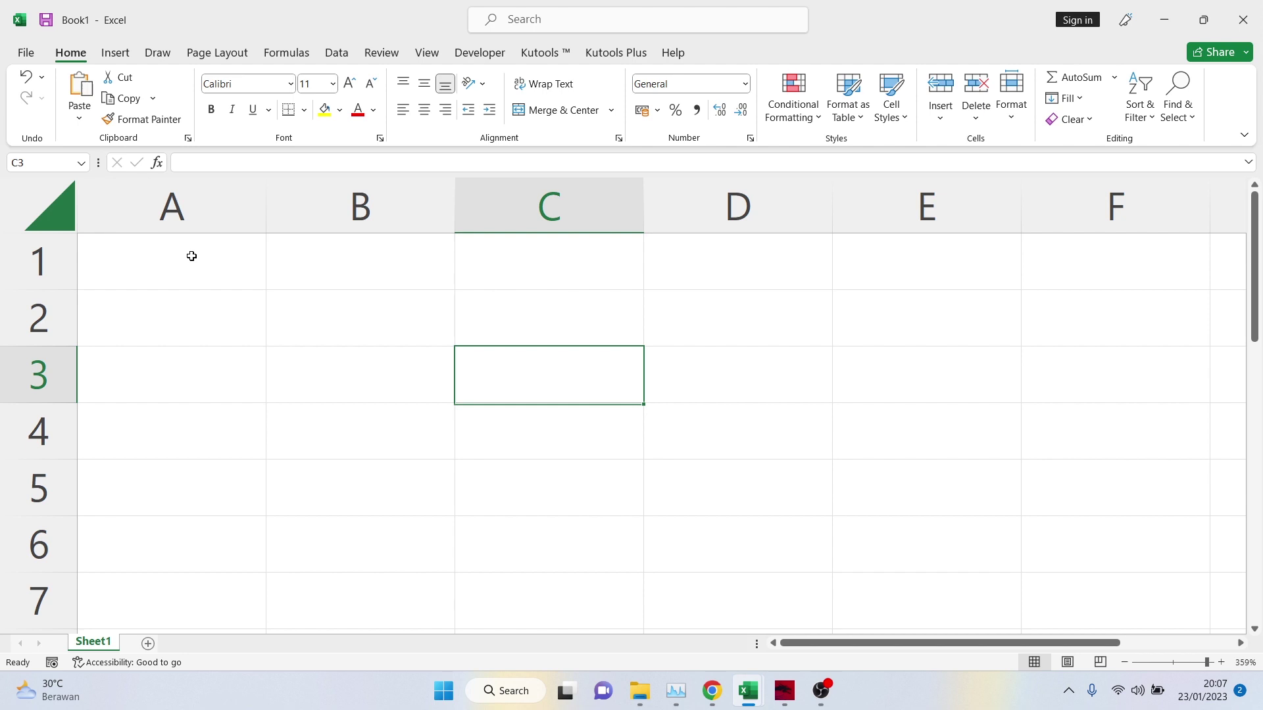
pyautogui.click(188, 283)
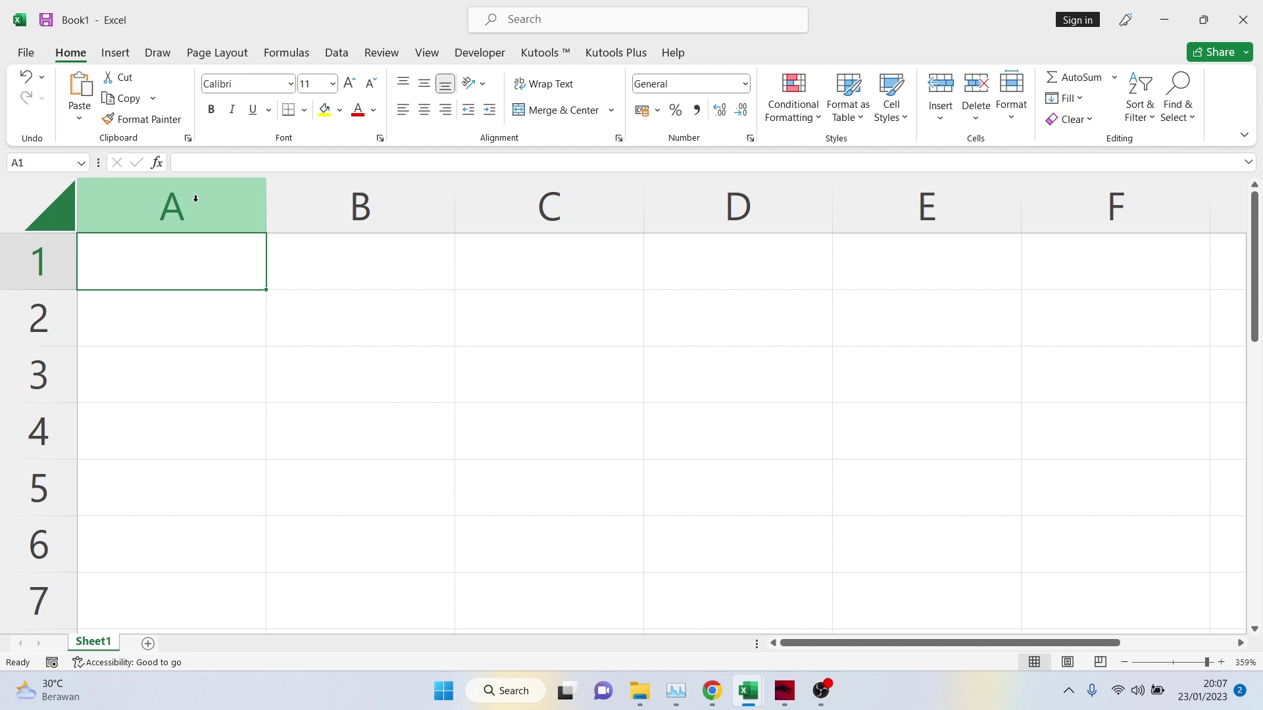
pyautogui.click(381, 193)
pyautogui.click(572, 188)
pyautogui.click(763, 186)
pyautogui.click(940, 189)
pyautogui.click(1111, 193)
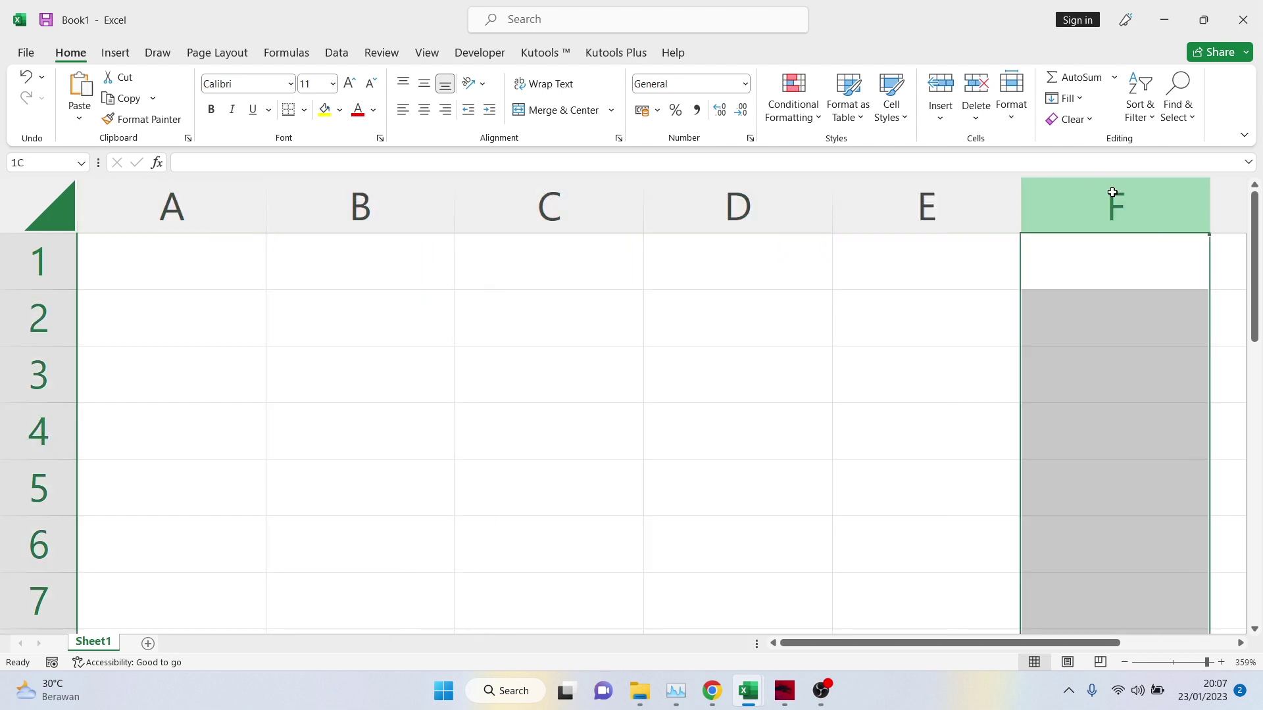
pyautogui.moveTo(197, 197); pyautogui.dragTo(1116, 202)
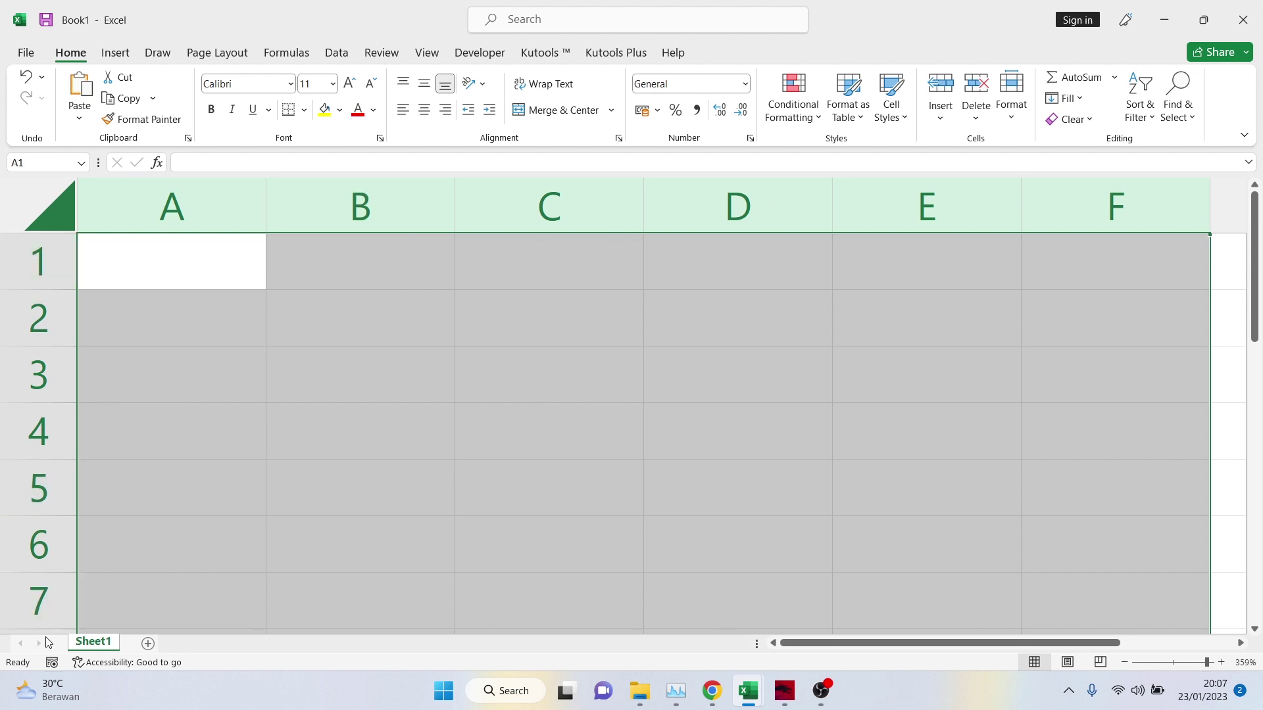
# Step: Examine the row headers by selecting rows 1, 2 and 3 in turn, and compare them with columns A and F
pyautogui.scroll(-1, 35, 547)
pyautogui.scroll(1, 35, 548)
pyautogui.click(31, 270)
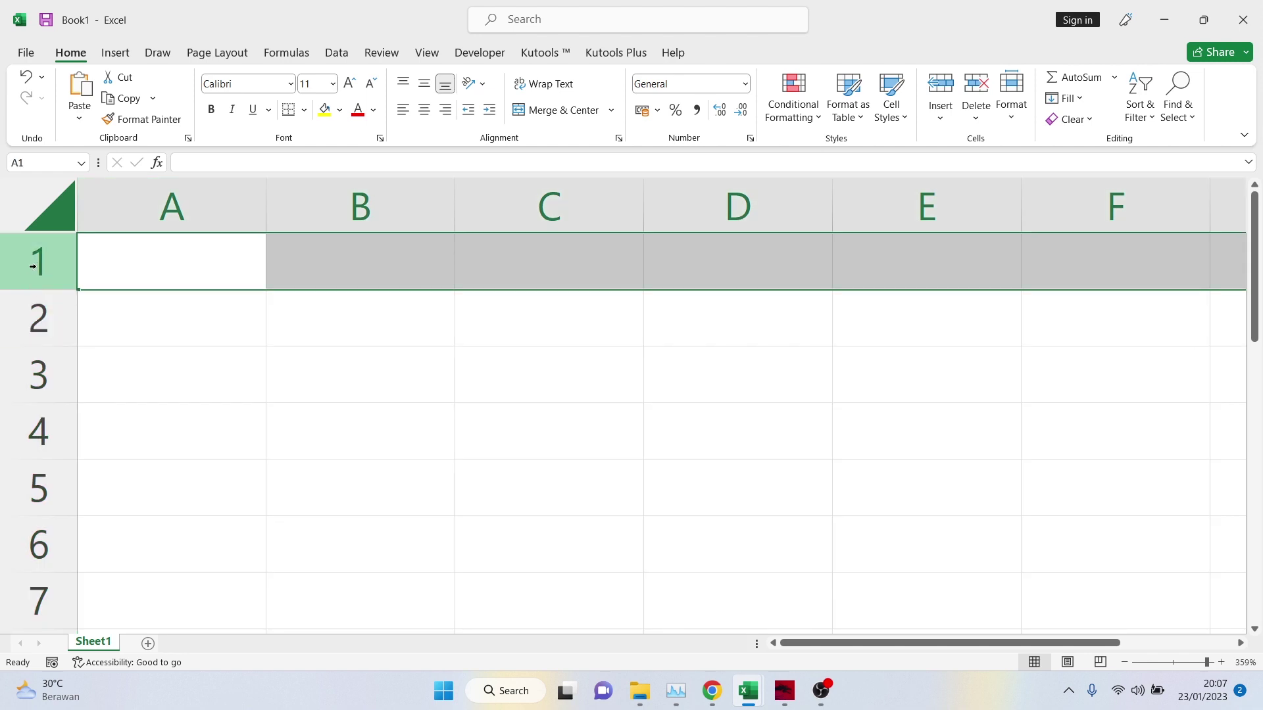
pyautogui.click(43, 316)
pyautogui.click(40, 373)
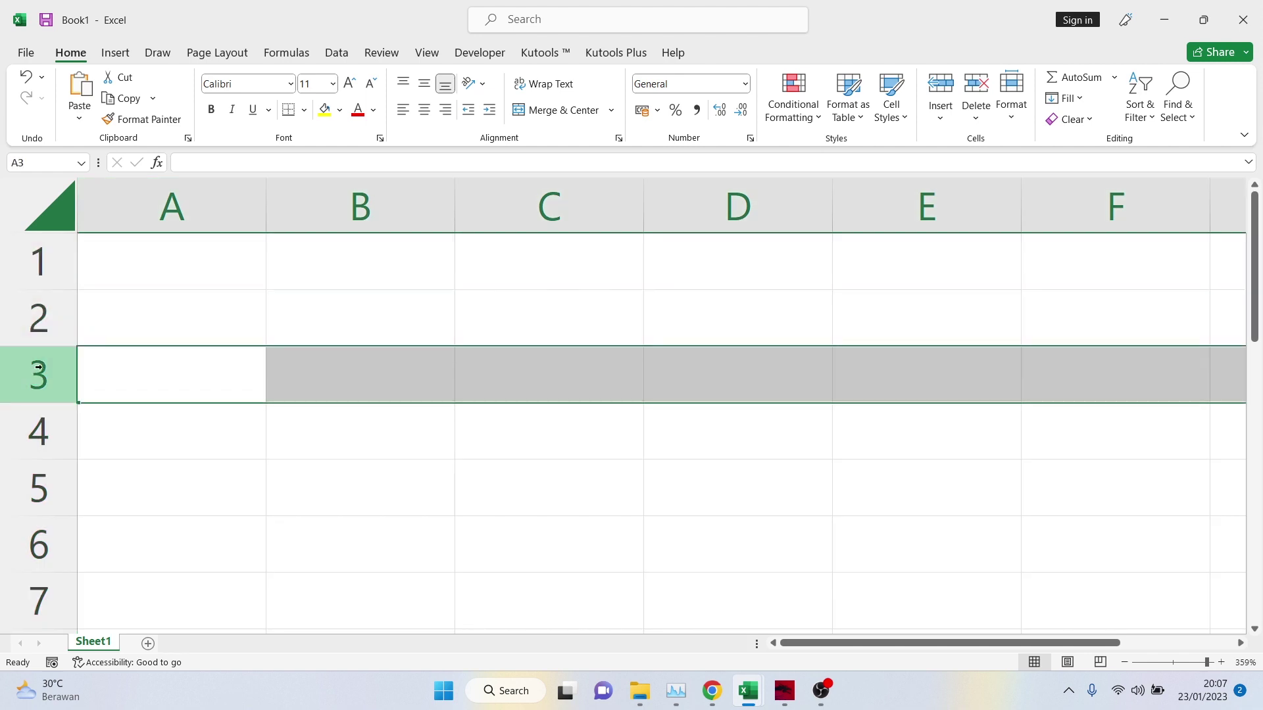
pyautogui.click(201, 203)
pyautogui.click(1188, 192)
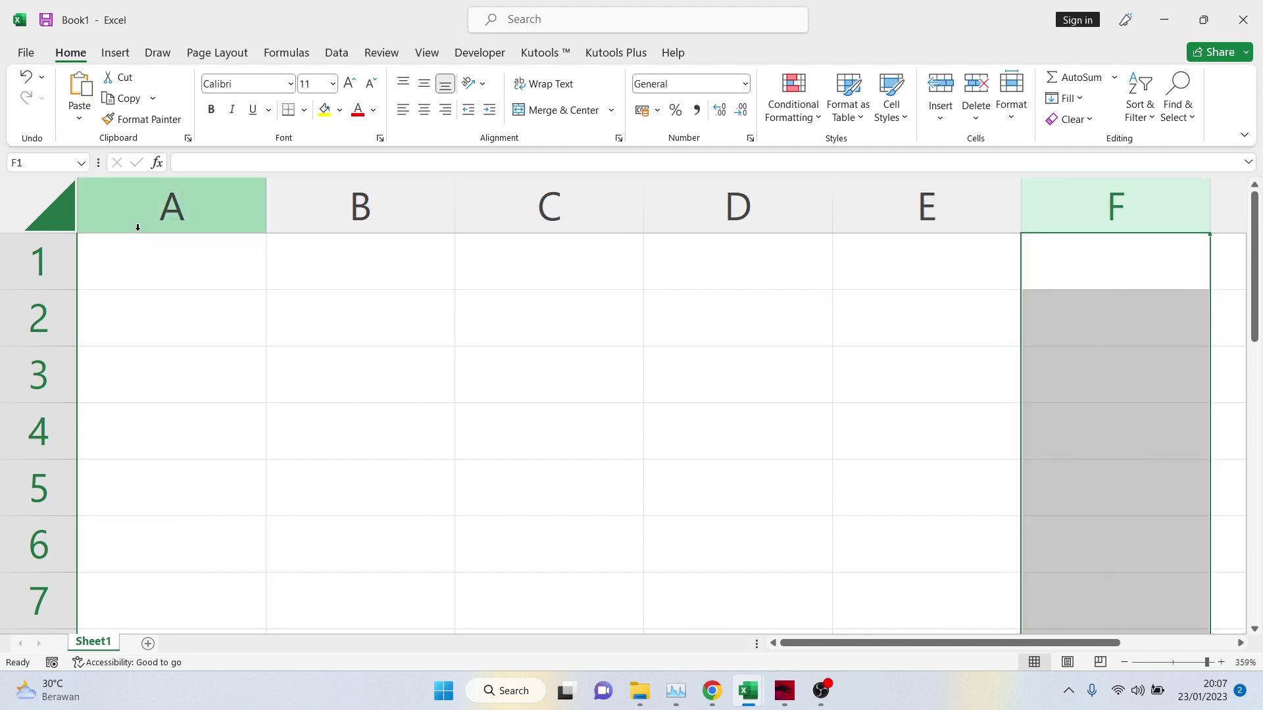
pyautogui.click(161, 212)
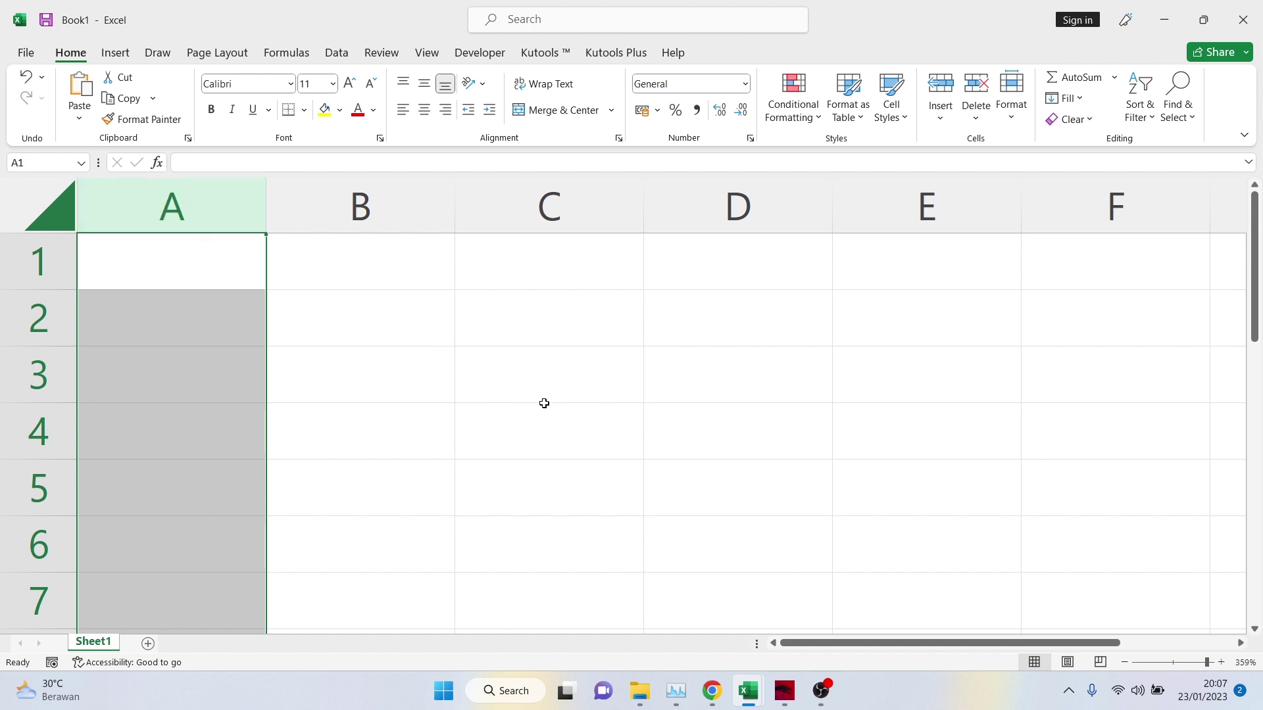
# Step: Locate the intersection of column C and row 3, and enter HURUF in cell C3
pyautogui.click(547, 378)
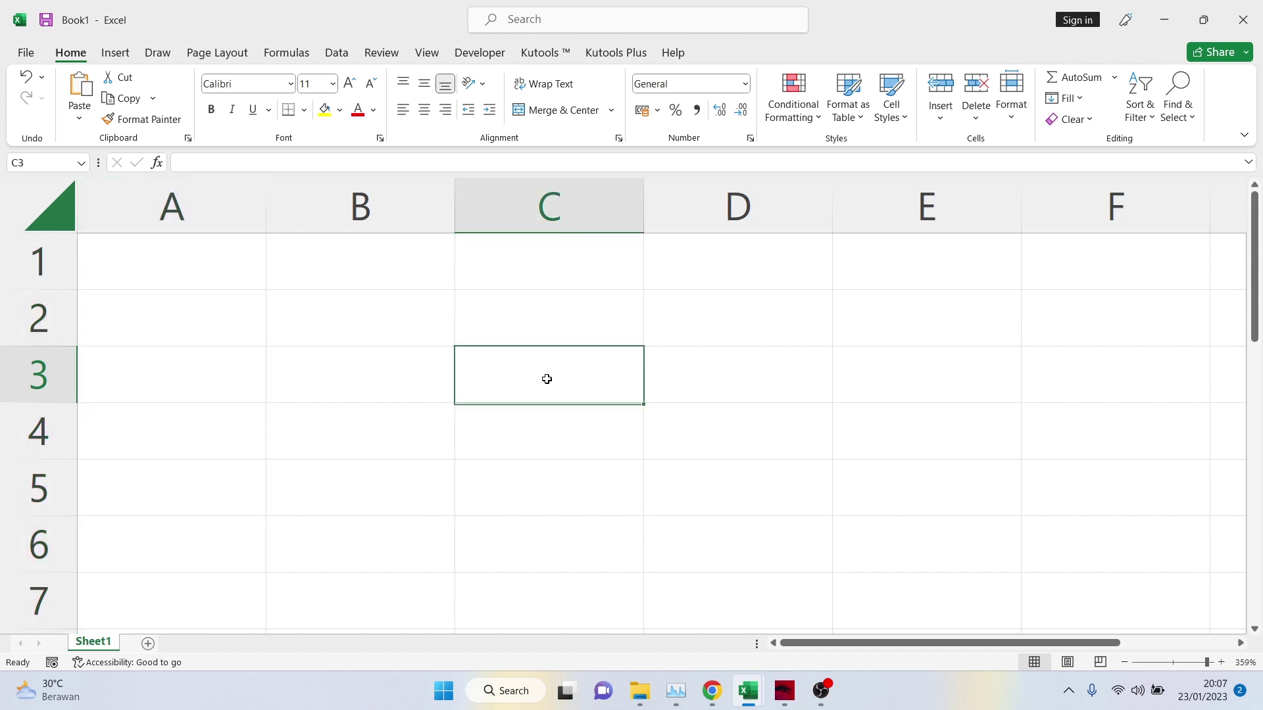
pyautogui.click(551, 207)
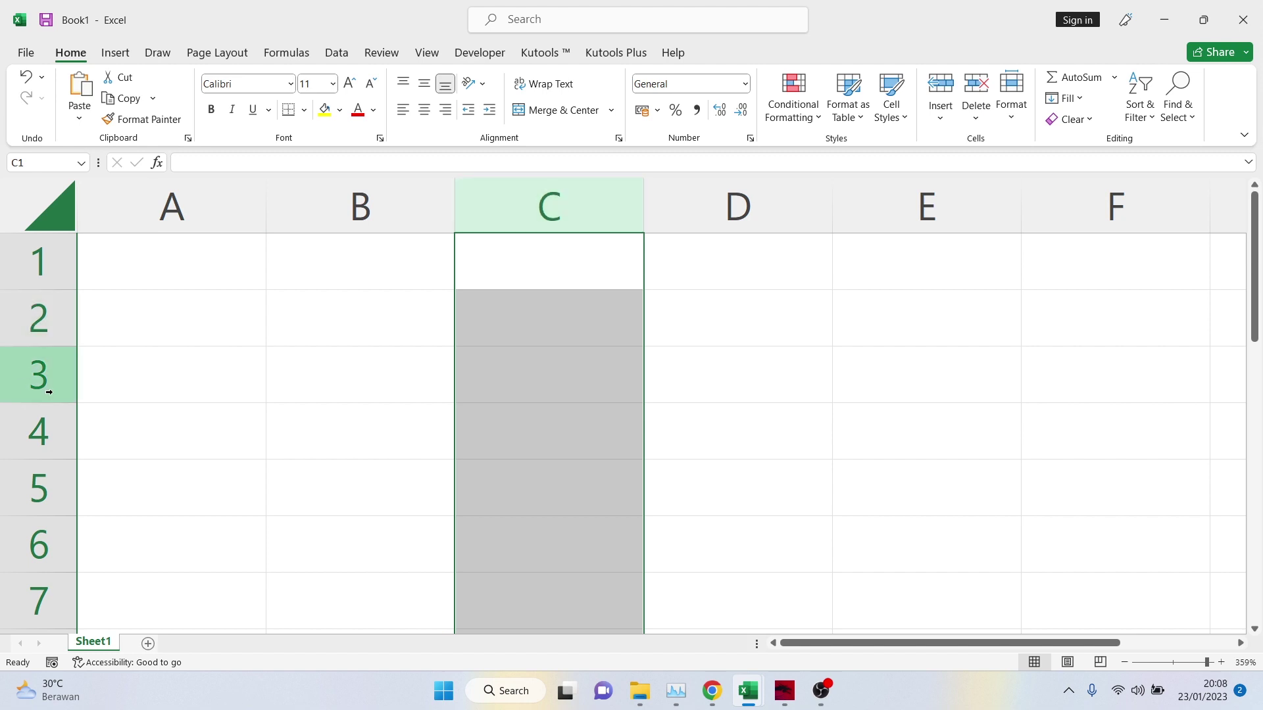
pyautogui.click(39, 375)
pyautogui.click(515, 377)
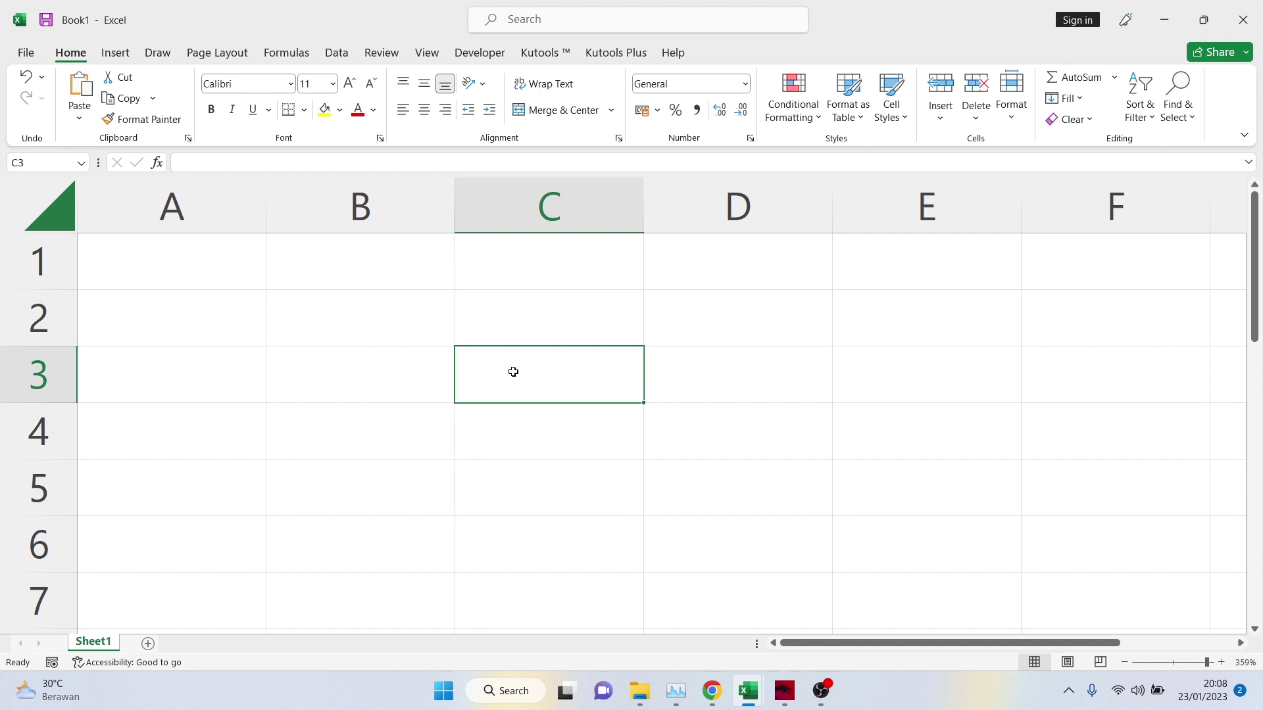
pyautogui.write('HURUF')
pyautogui.press('Return')
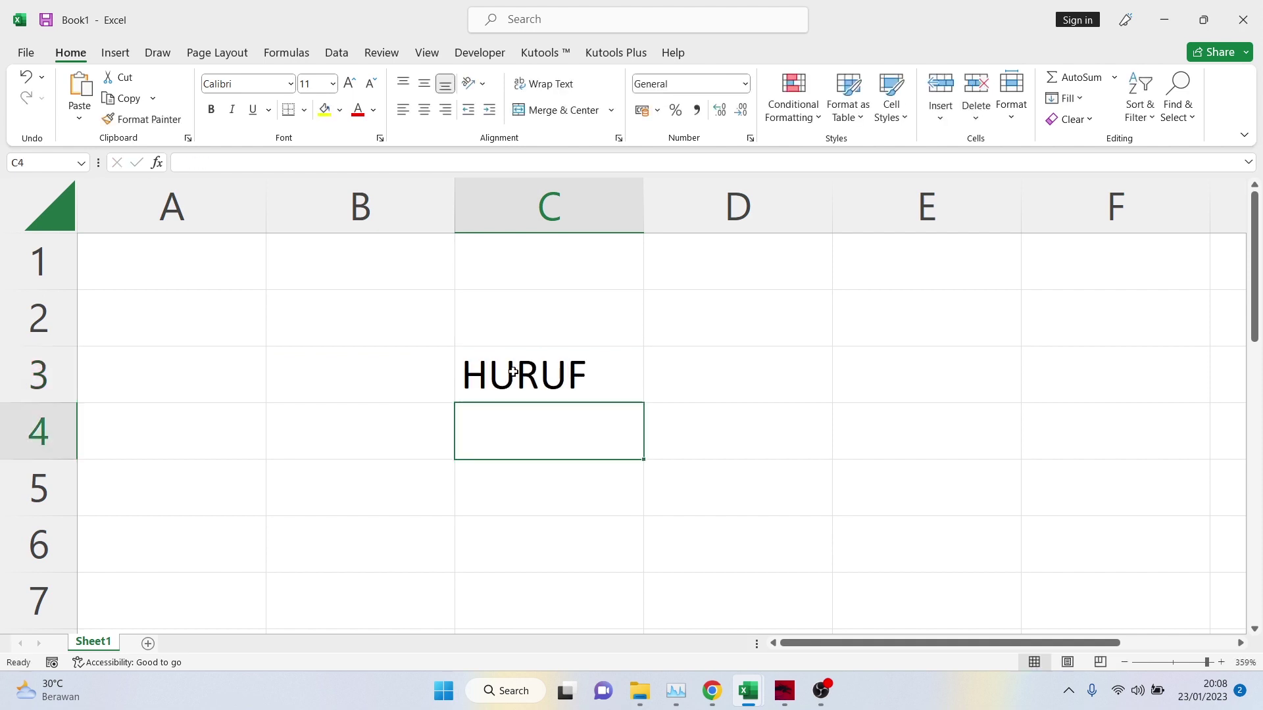
# Step: Examine the cell reference of the HURUF entry against its column C and row 3 headers
pyautogui.click(513, 372)
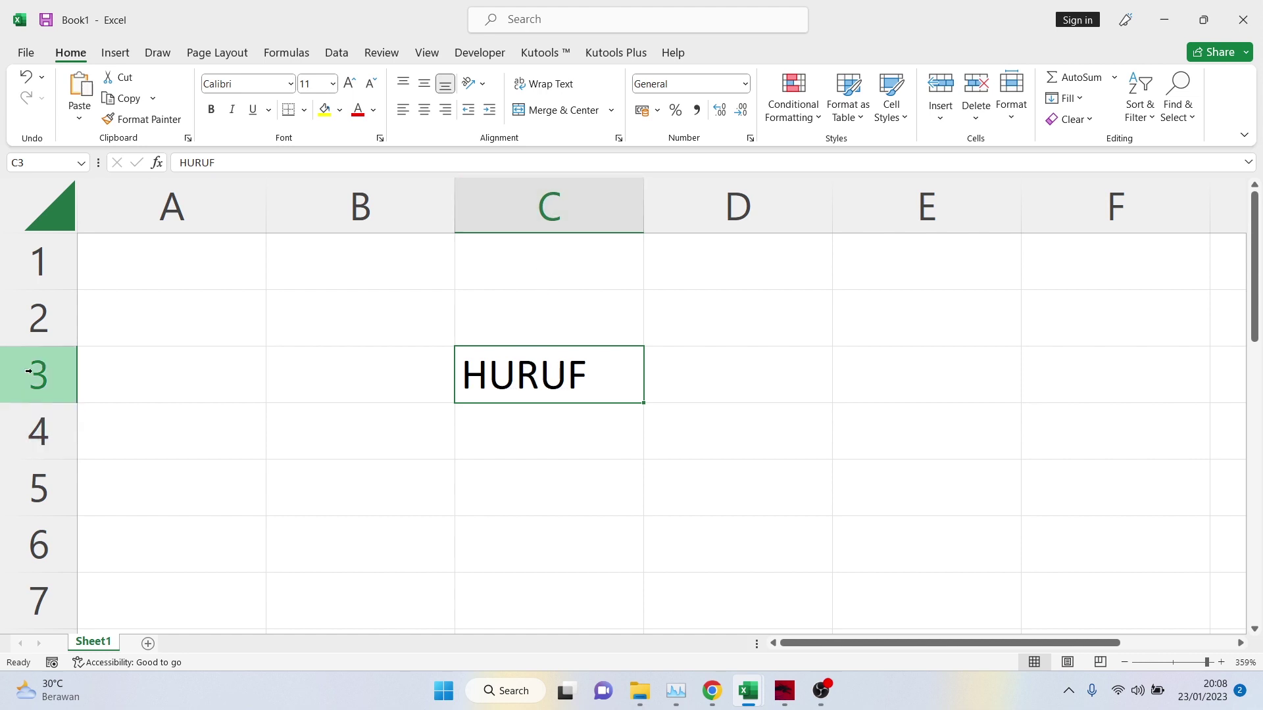
pyautogui.click(36, 161)
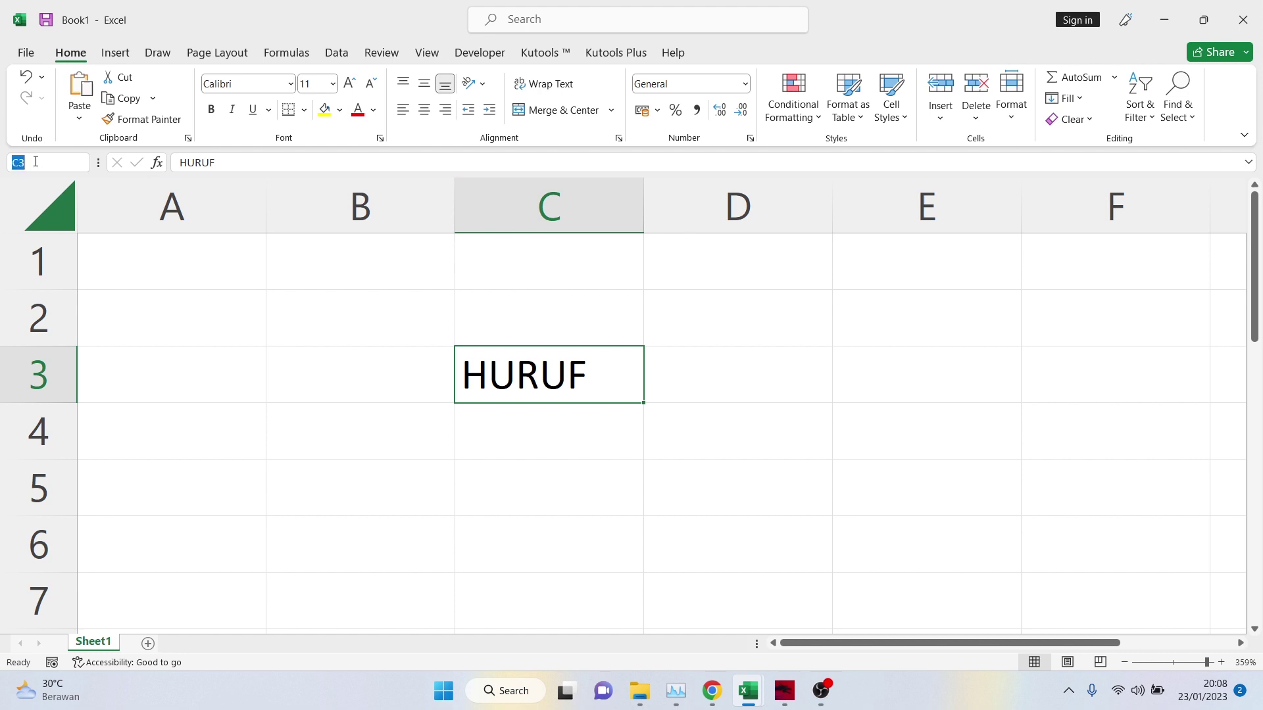
pyautogui.click(36, 164)
pyautogui.click(556, 197)
pyautogui.click(567, 376)
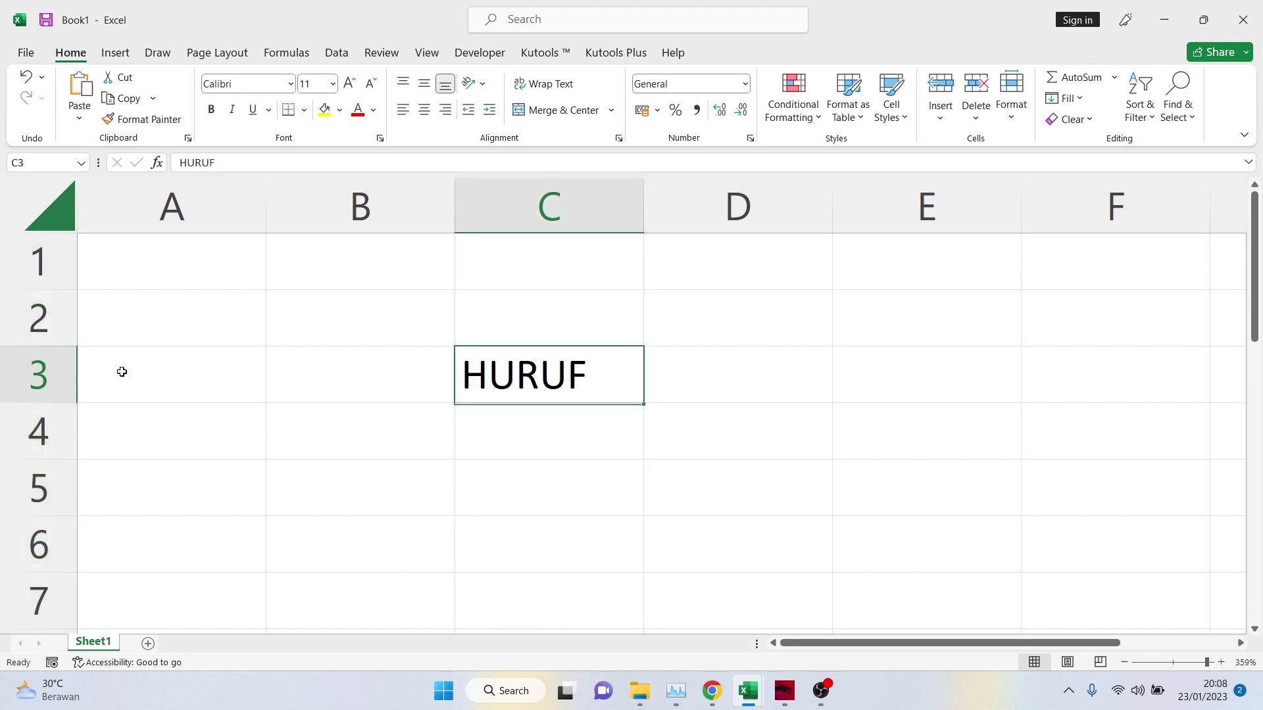
pyautogui.click(61, 373)
pyautogui.click(533, 367)
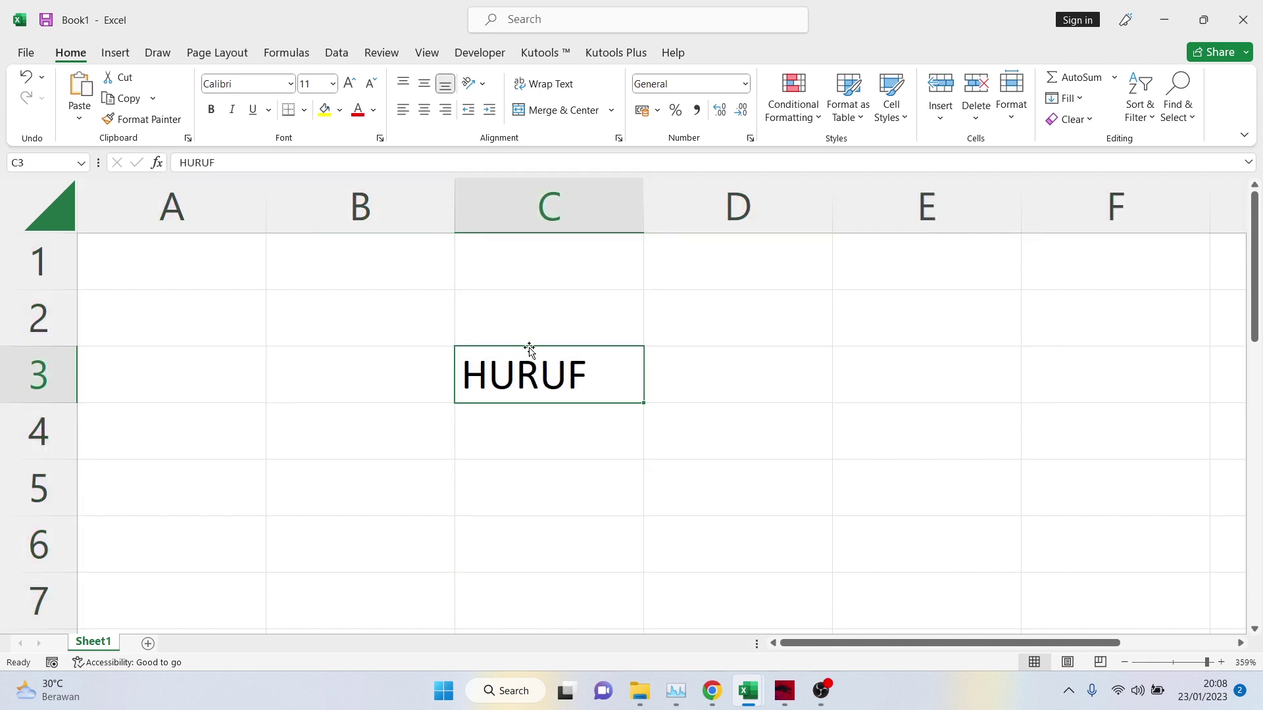
# Step: Select the single cells B1, D4, C6 and F6 one after another
pyautogui.click(405, 256)
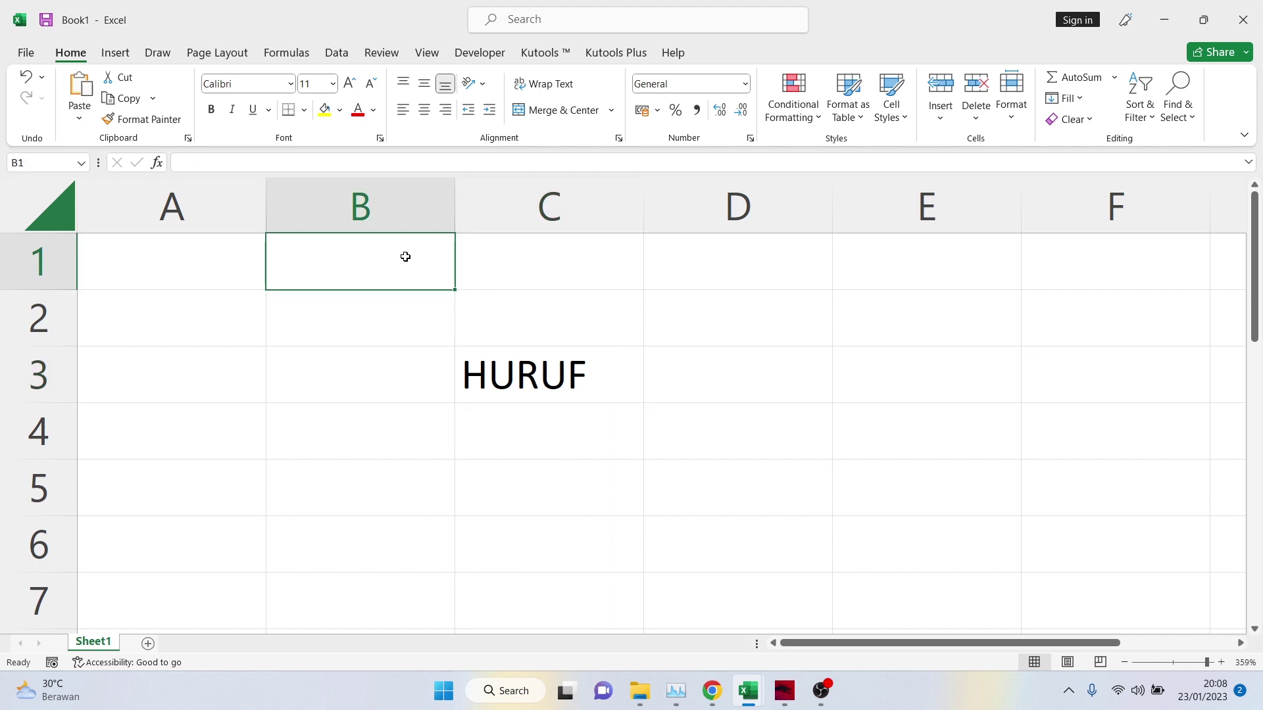
pyautogui.click(713, 427)
pyautogui.click(544, 552)
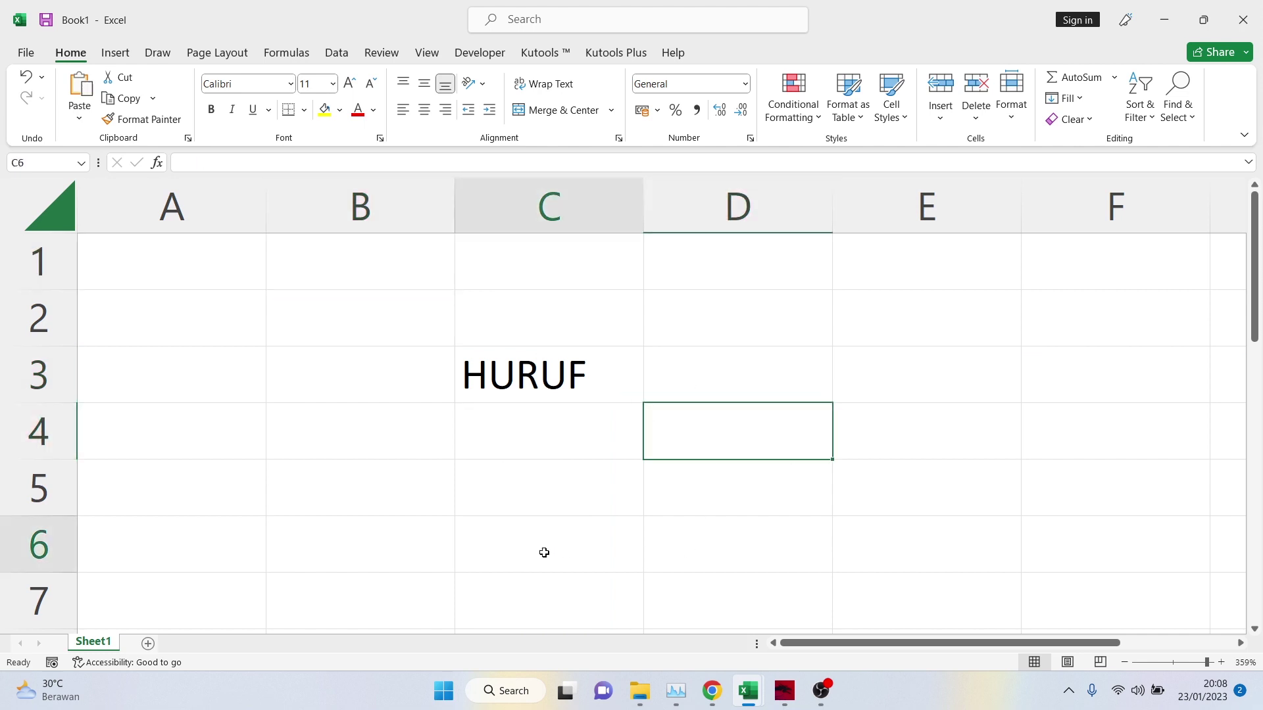
pyautogui.click(1099, 532)
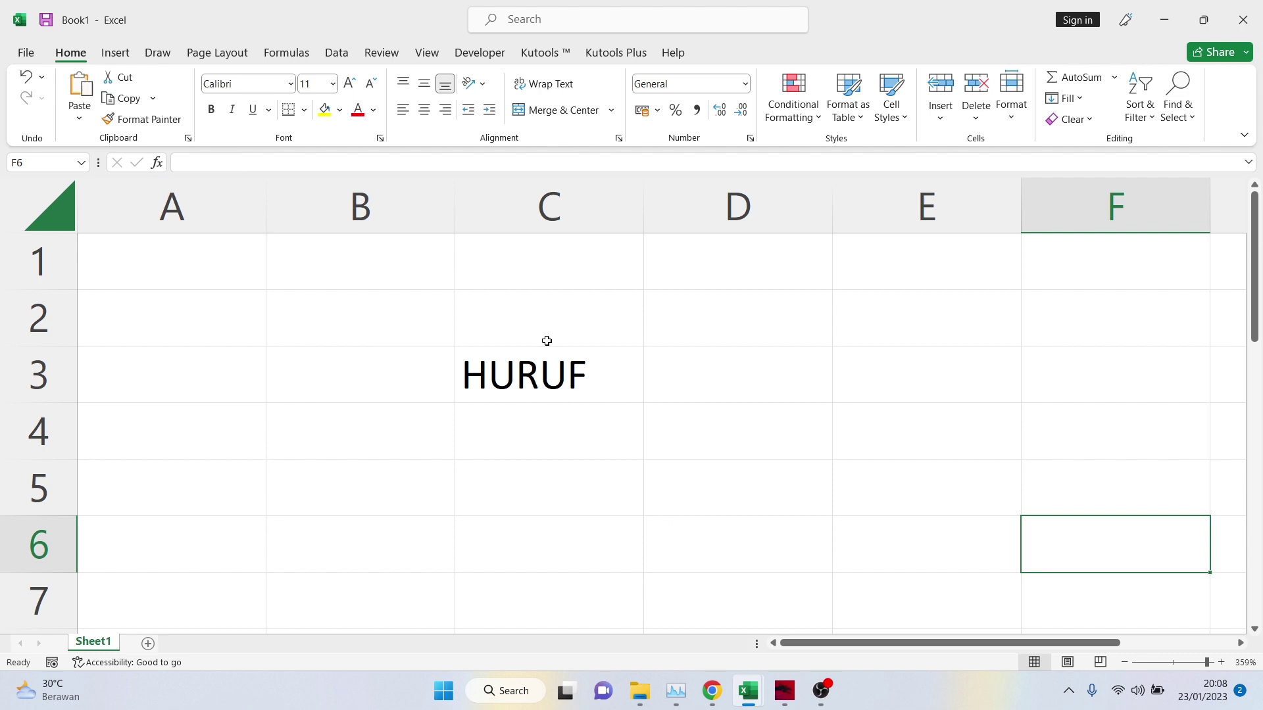
# Step: Select the cell ranges A1:D6 and A1:E6 around the HURUF entry
pyautogui.moveTo(122, 269); pyautogui.dragTo(779, 534)
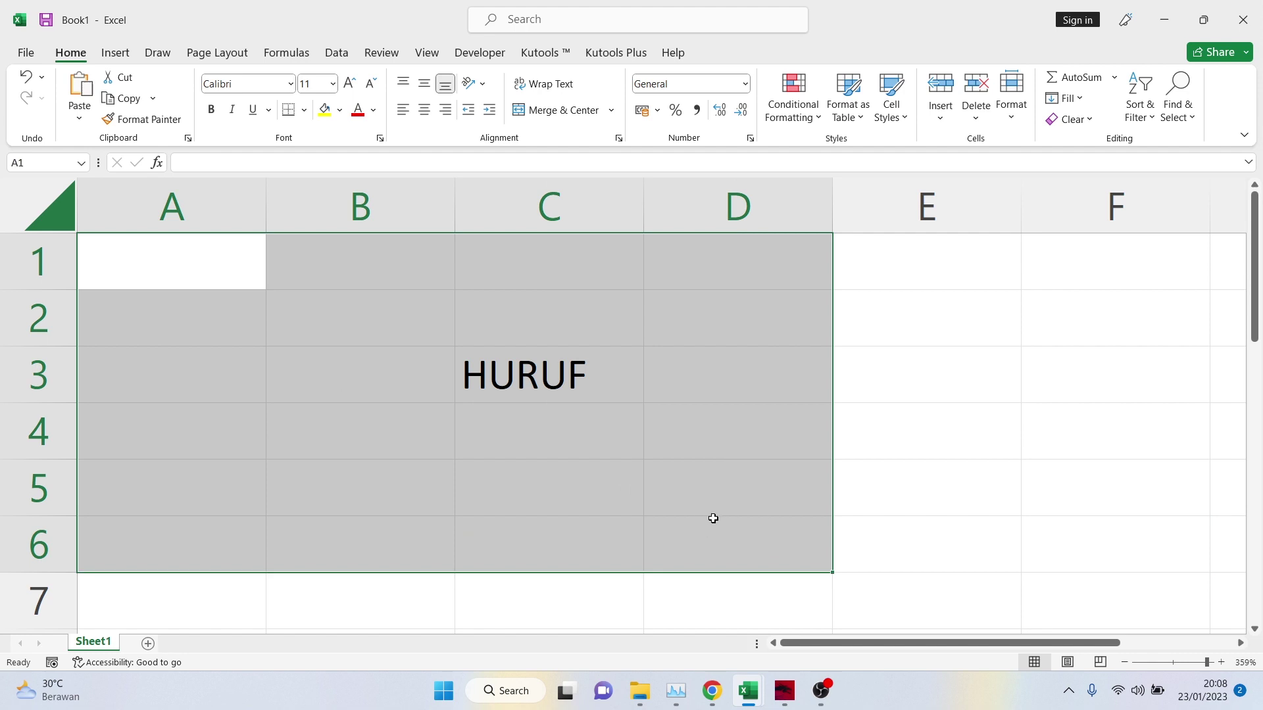
pyautogui.click(149, 245)
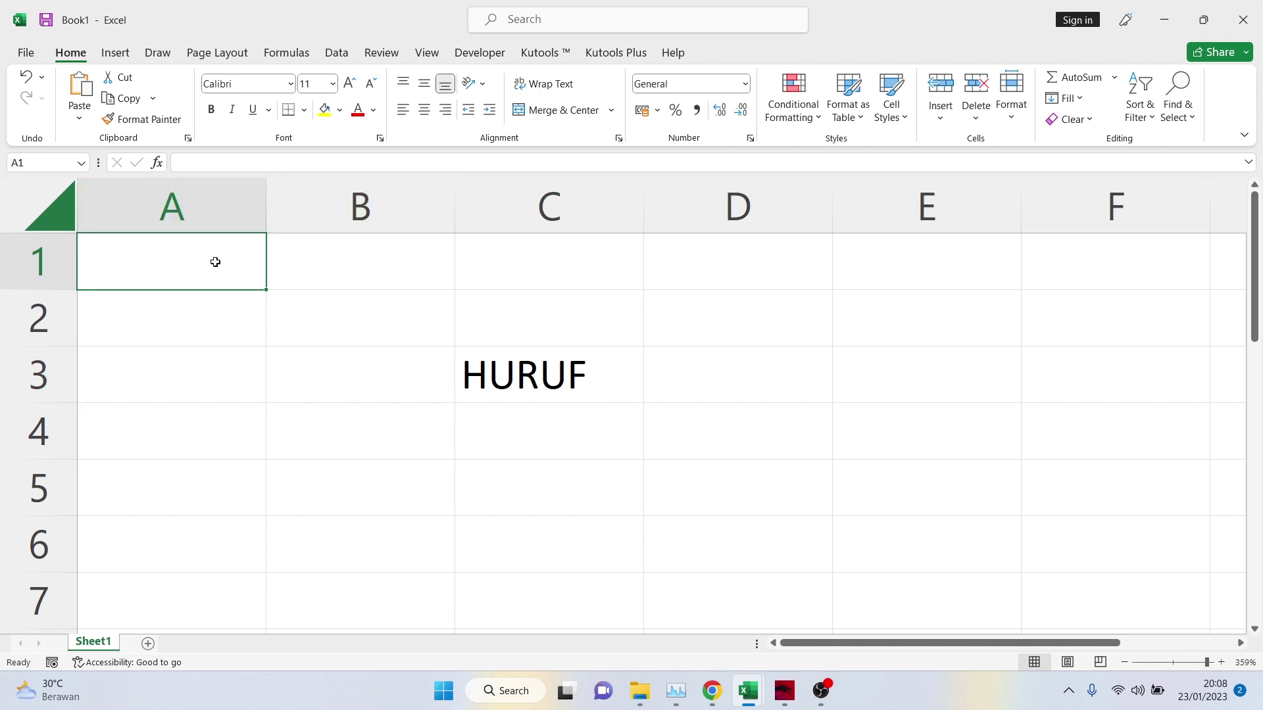
pyautogui.moveTo(215, 261)
pyautogui.mouseDown()
pyautogui.moveTo(347, 350)
pyautogui.moveTo(822, 515)
pyautogui.moveTo(882, 521)
pyautogui.mouseUp()
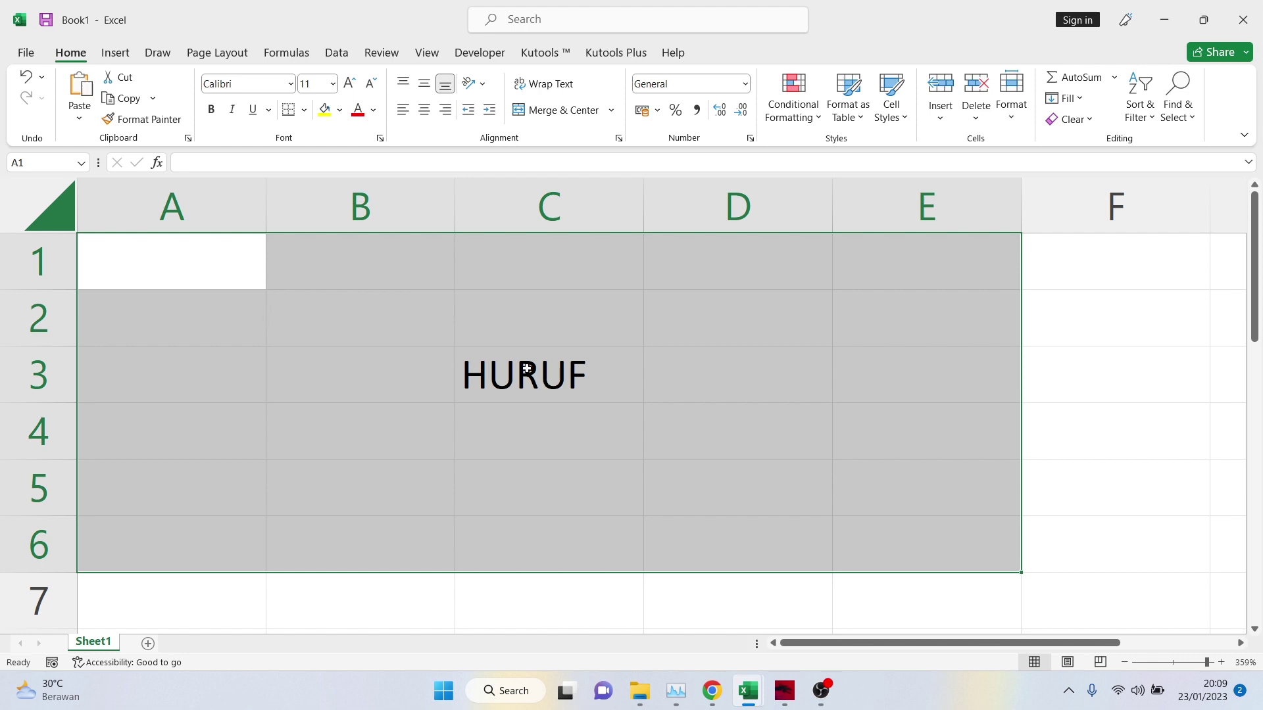
# Step: Examine the additional function categories and the list of logical functions
pyautogui.click(287, 54)
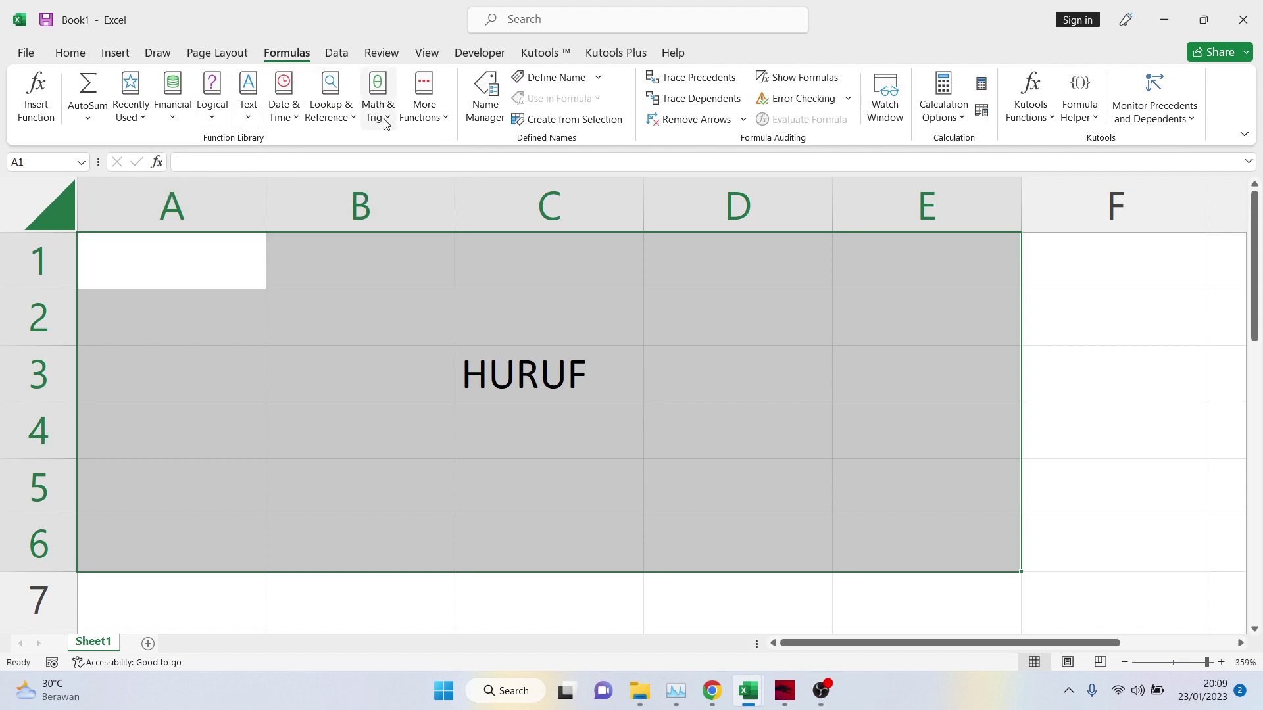
pyautogui.click(433, 124)
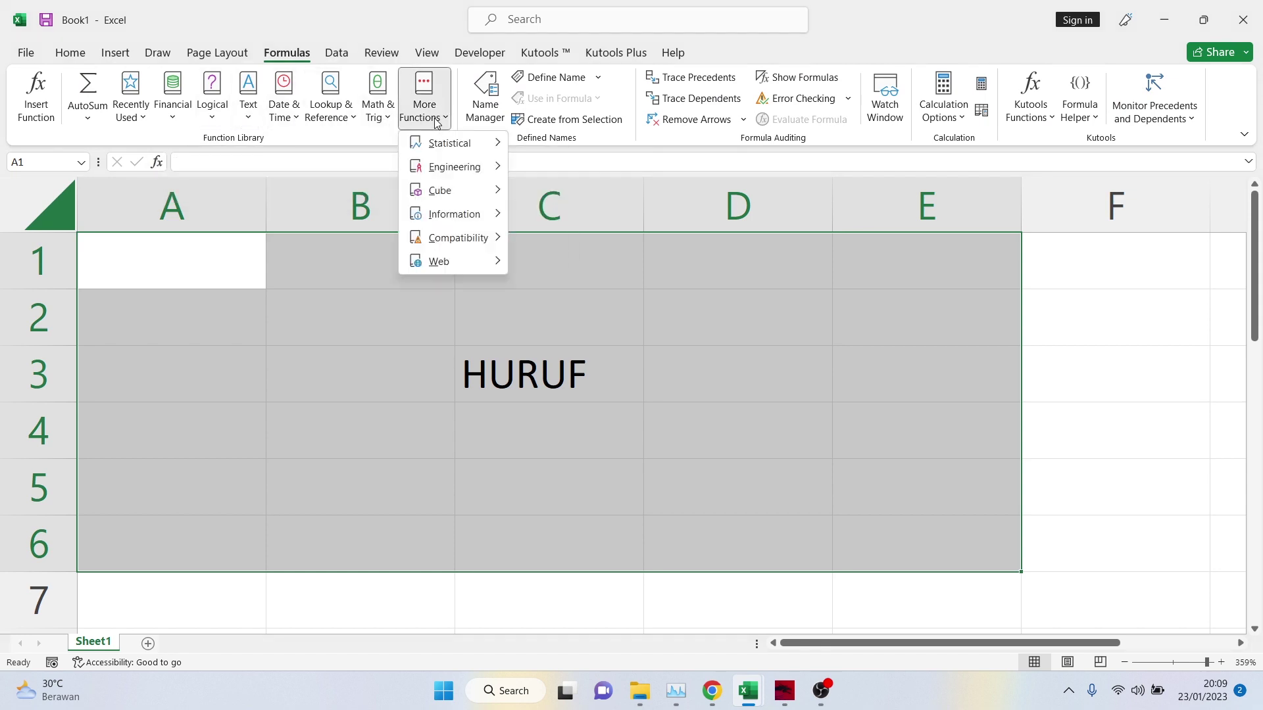
pyautogui.click(325, 306)
pyautogui.click(326, 306)
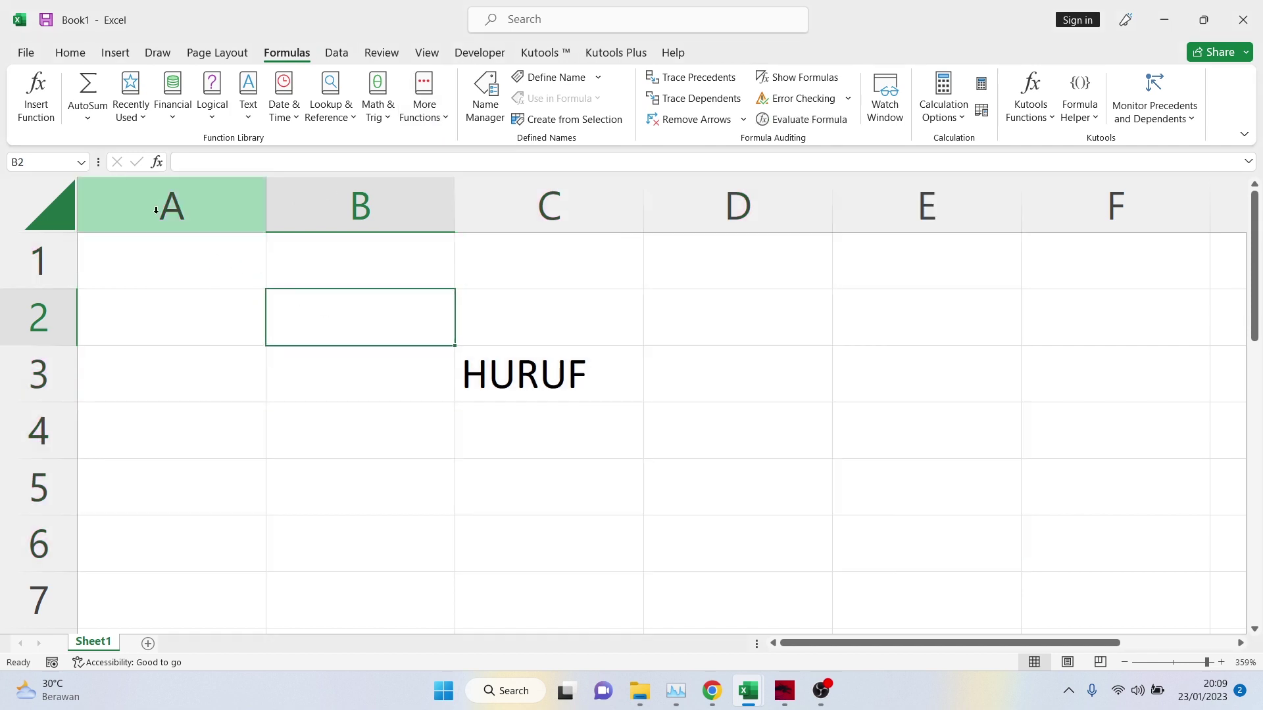
pyautogui.click(212, 99)
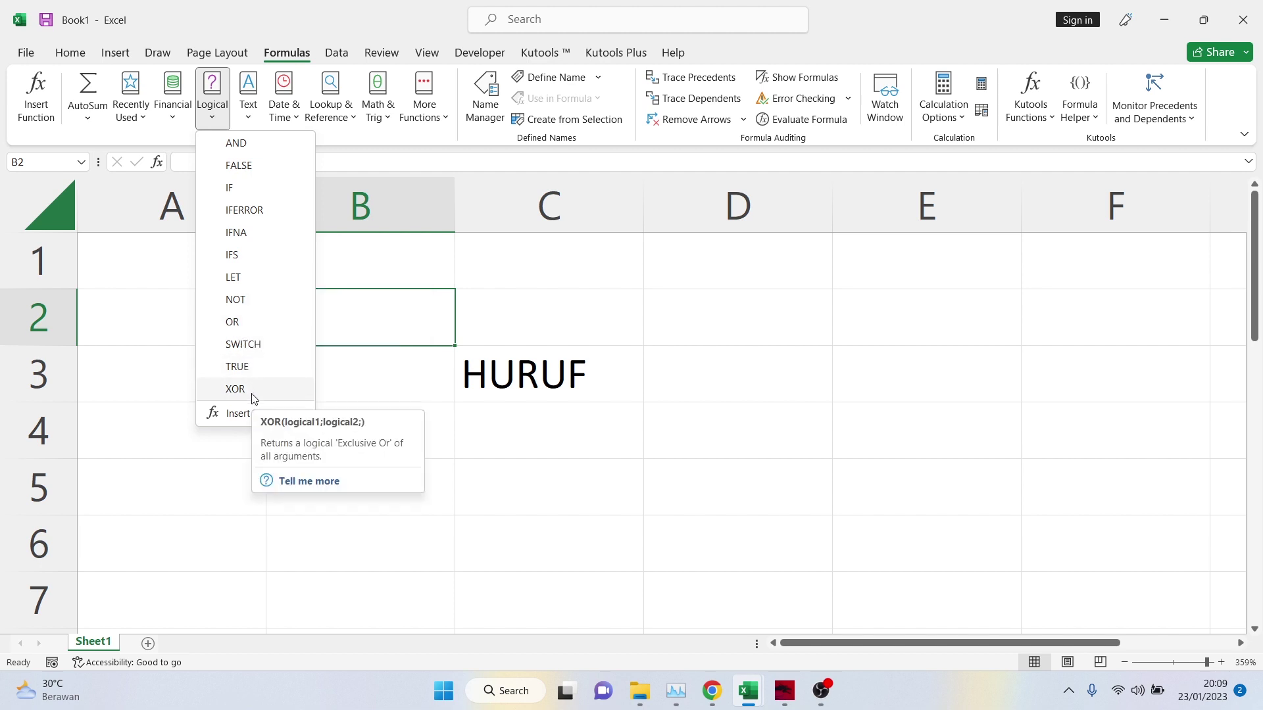
pyautogui.click(393, 334)
# Step: Select the block of cells surrounding HURUF, and return to the single cell C3
pyautogui.click(626, 342)
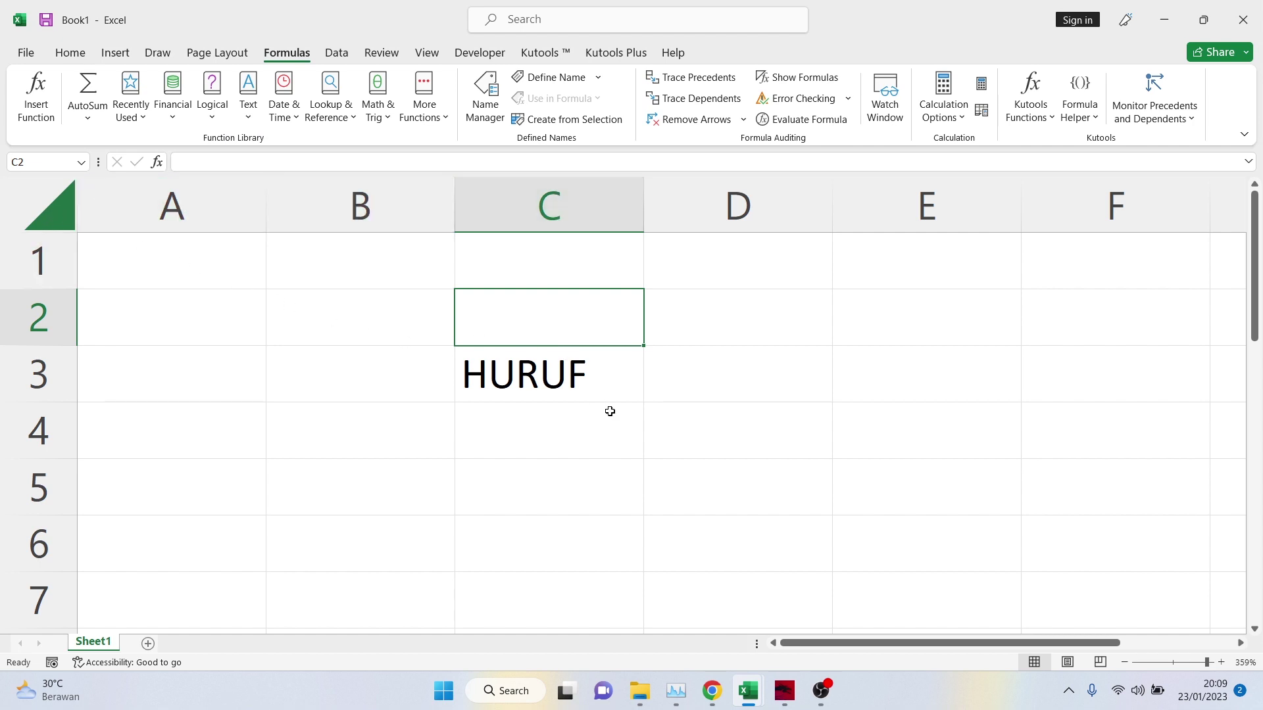
pyautogui.moveTo(200, 279); pyautogui.dragTo(893, 572)
pyautogui.click(568, 373)
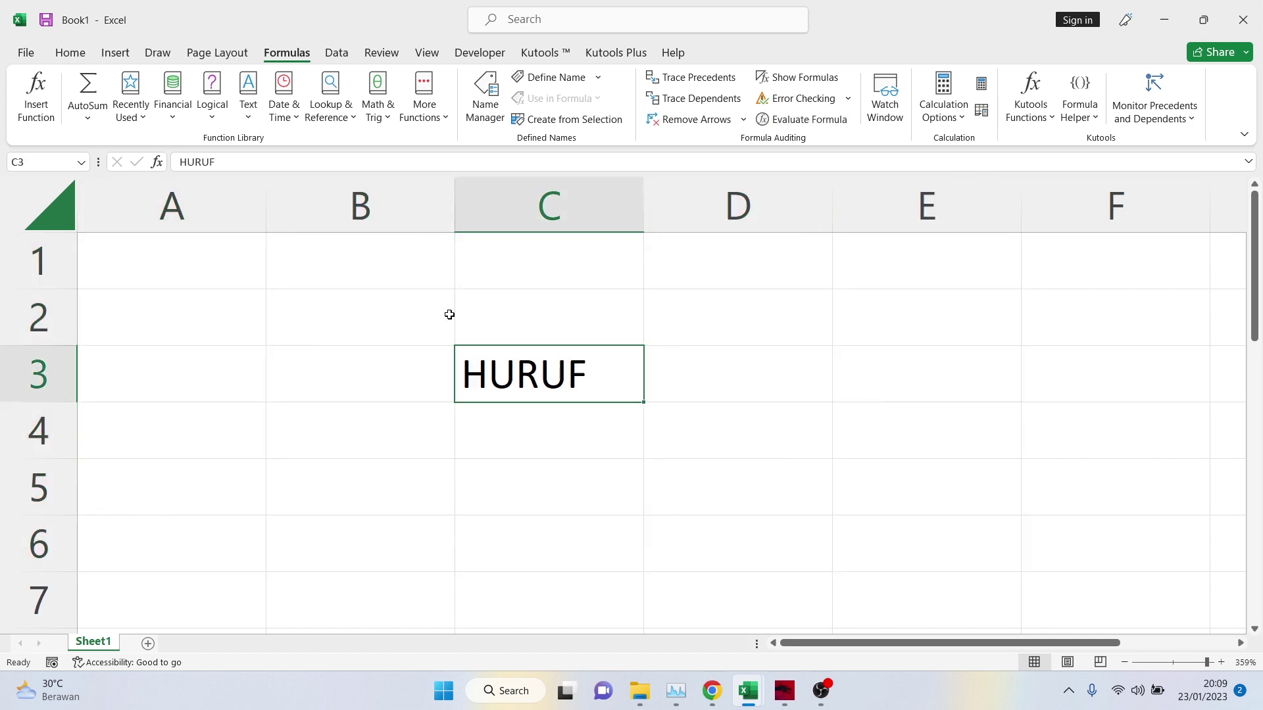
# Step: Close the Book1 workbook without saving its changes
pyautogui.click(1239, 32)
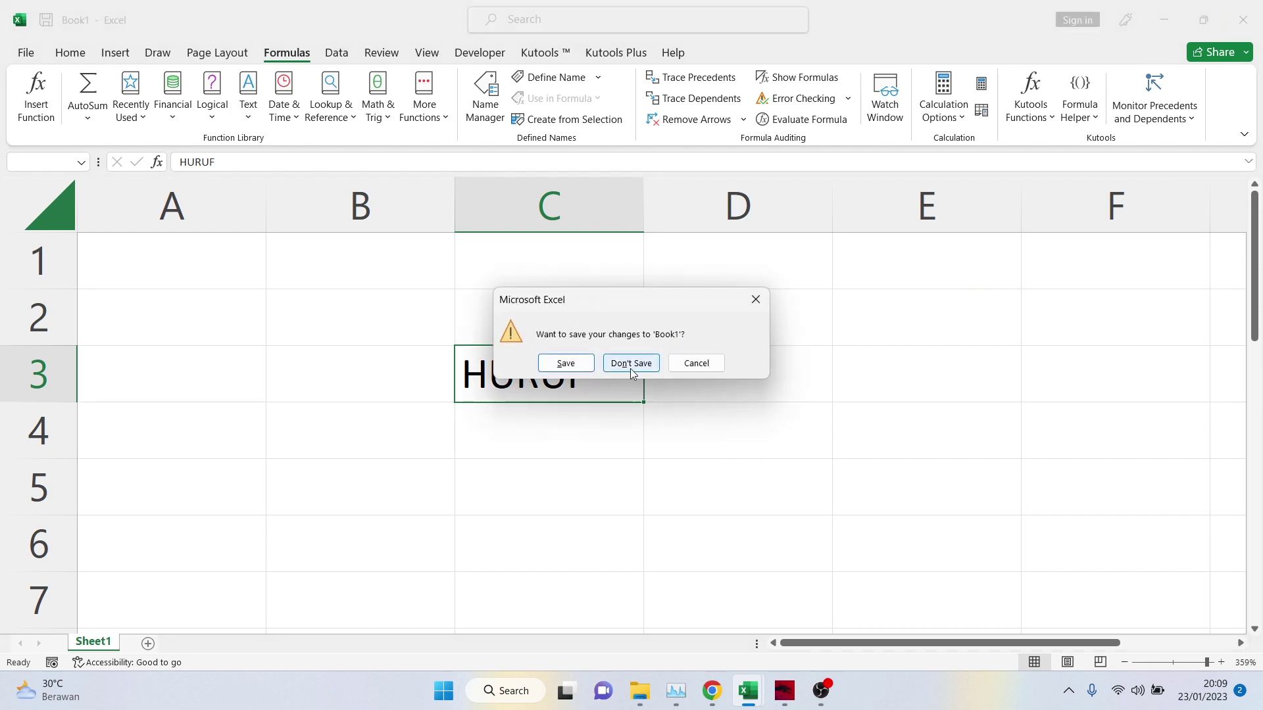
pyautogui.click(630, 363)
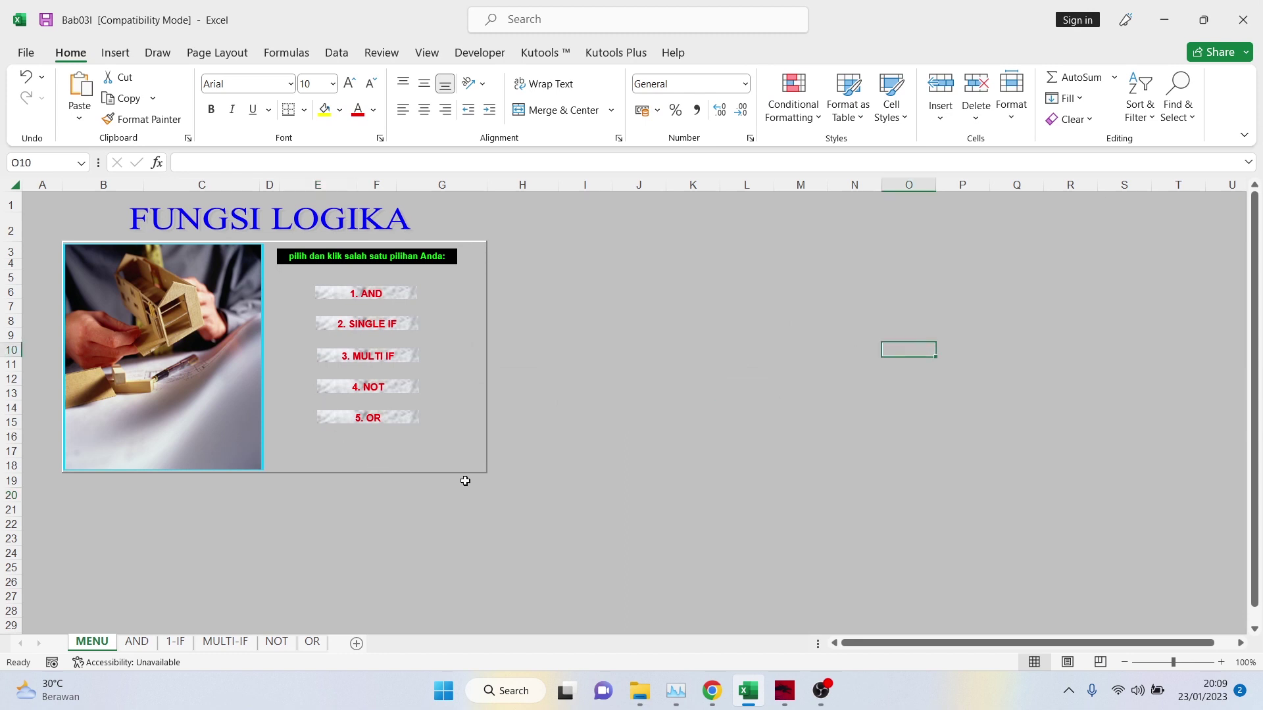
# Step: Look through the AND, 1-IF, MULTI-IF, NOT and OR sheets of the Bab03I workbook, and return to AND
pyautogui.click(136, 643)
pyautogui.click(175, 642)
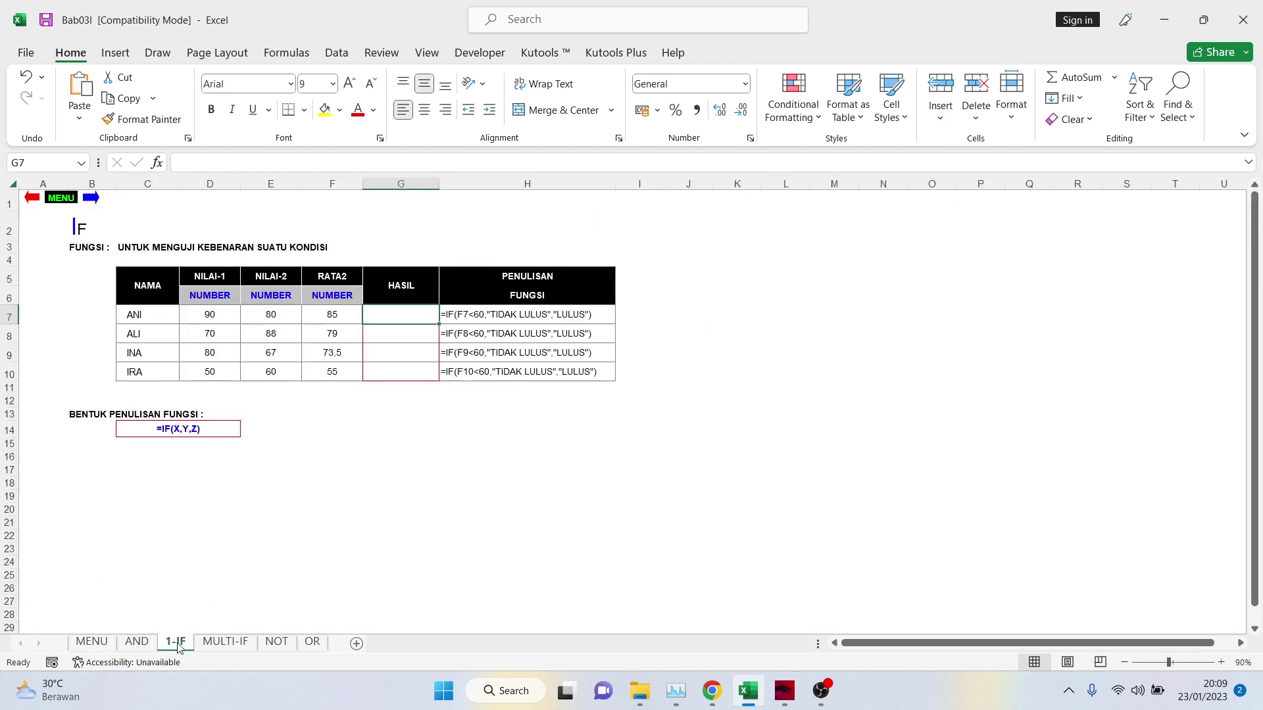
pyautogui.click(227, 642)
pyautogui.click(275, 643)
pyautogui.click(313, 644)
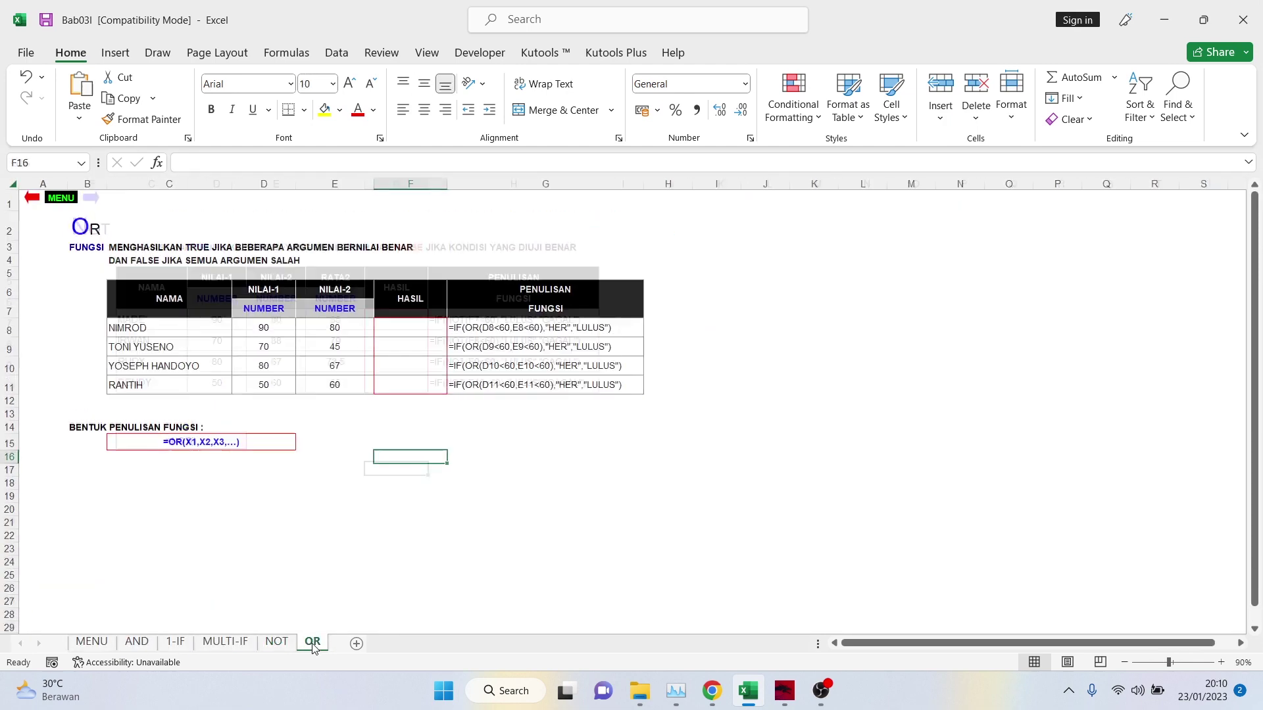
pyautogui.click(136, 642)
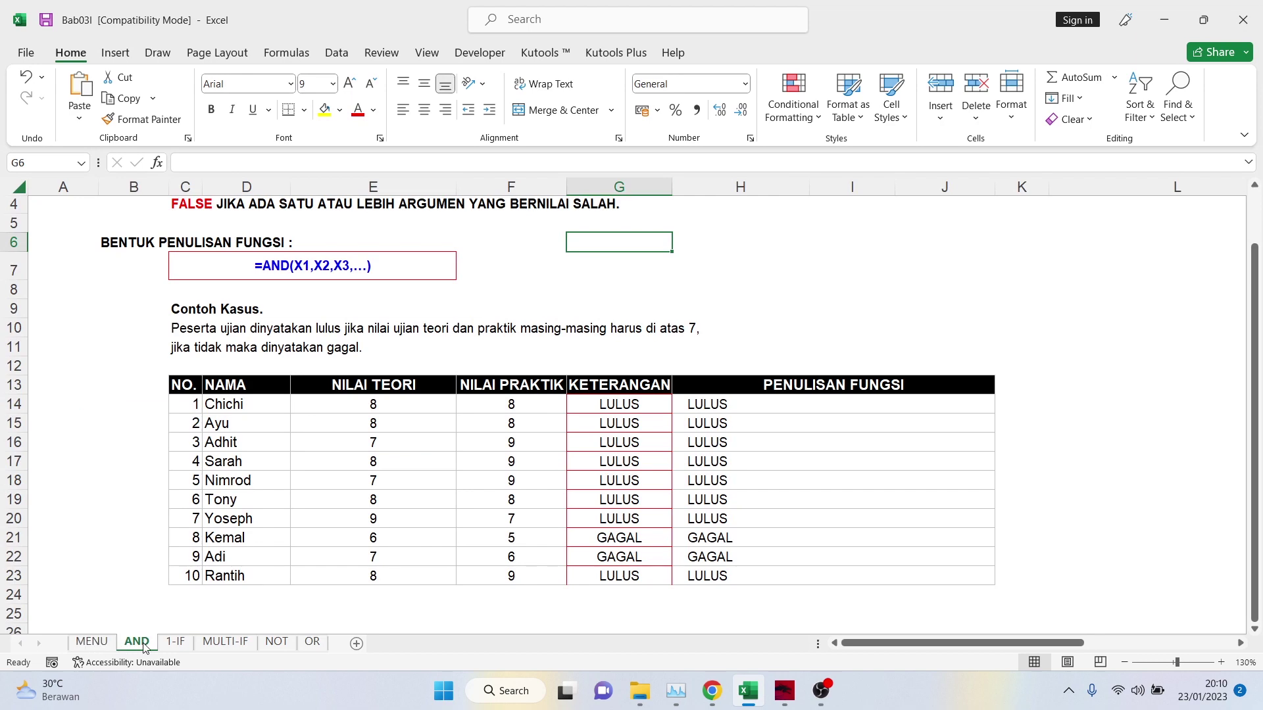
# Step: Read the AND function's description, its syntax and the exam pass/fail sample case with its table
pyautogui.click(865, 304)
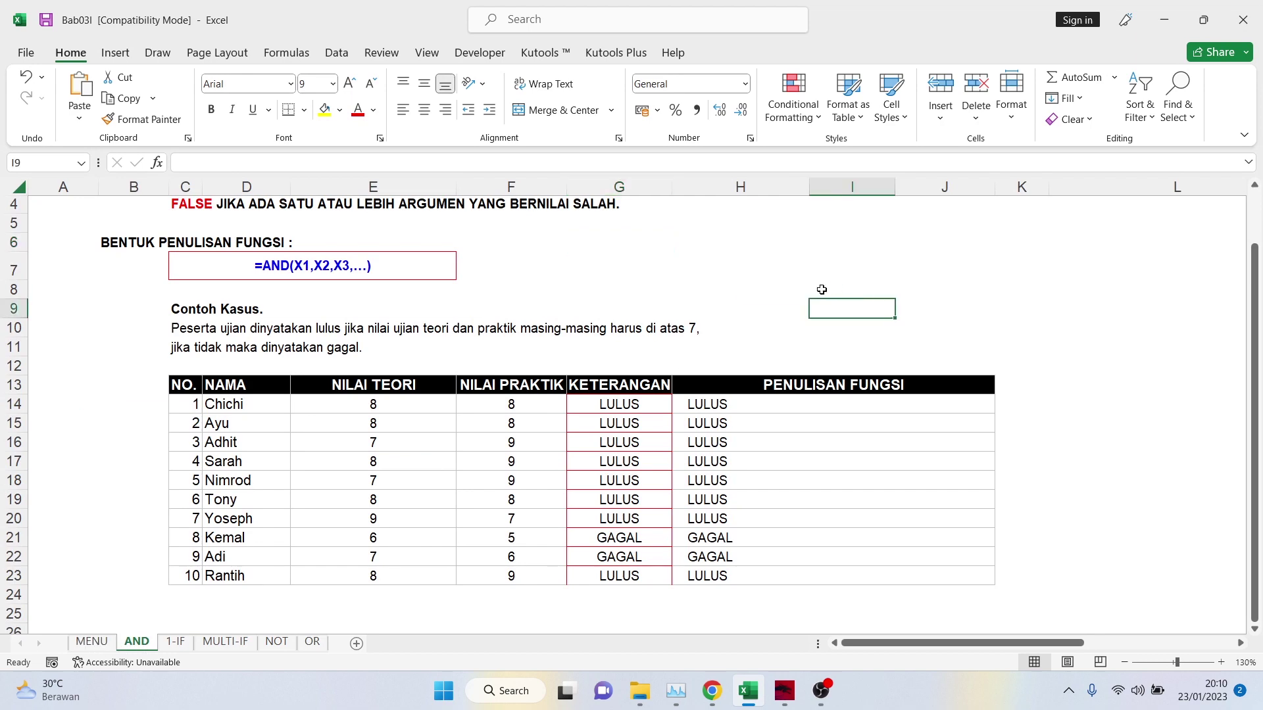
pyautogui.scroll(1, 231, 271)
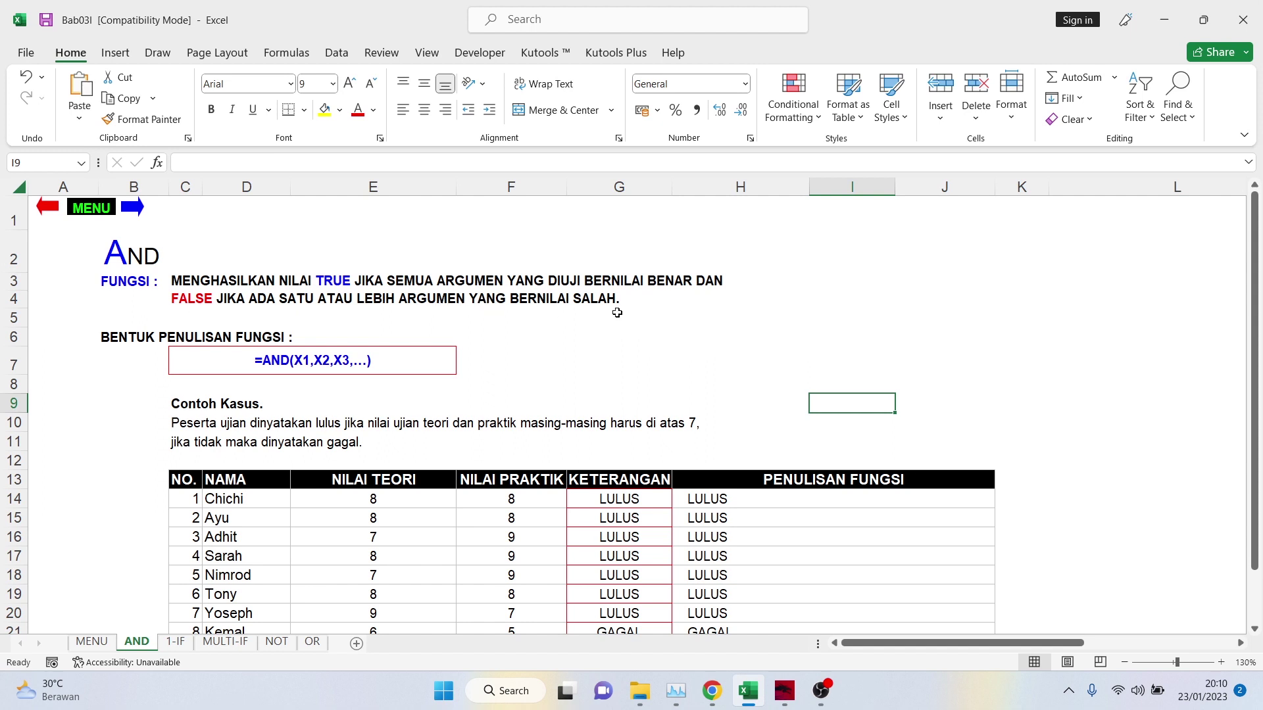
pyautogui.click(567, 298)
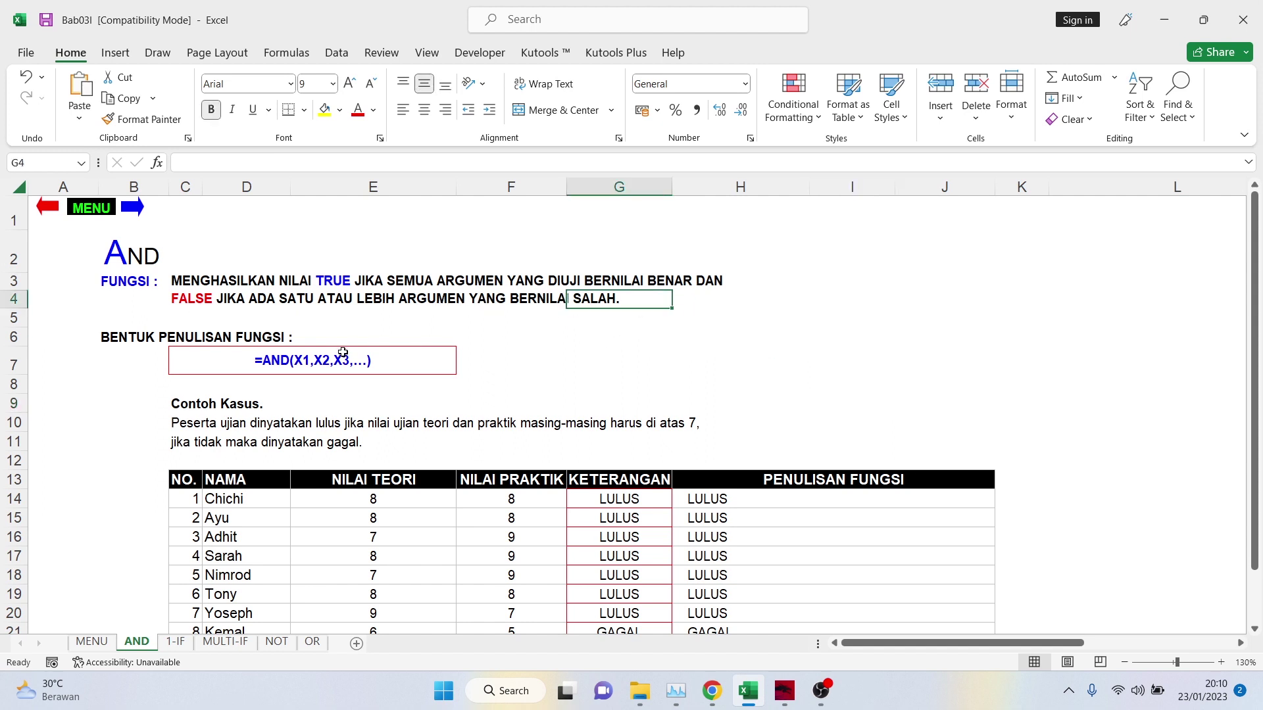
pyautogui.scroll(-2, 342, 353)
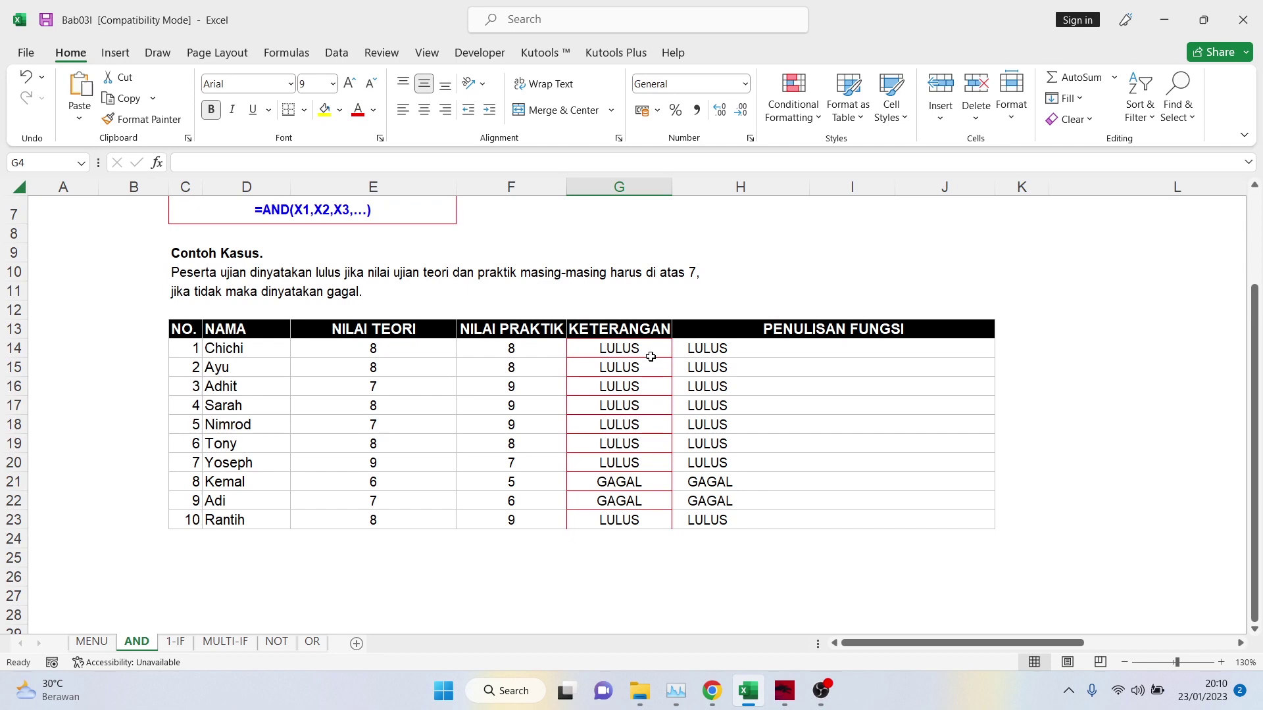
pyautogui.click(822, 692)
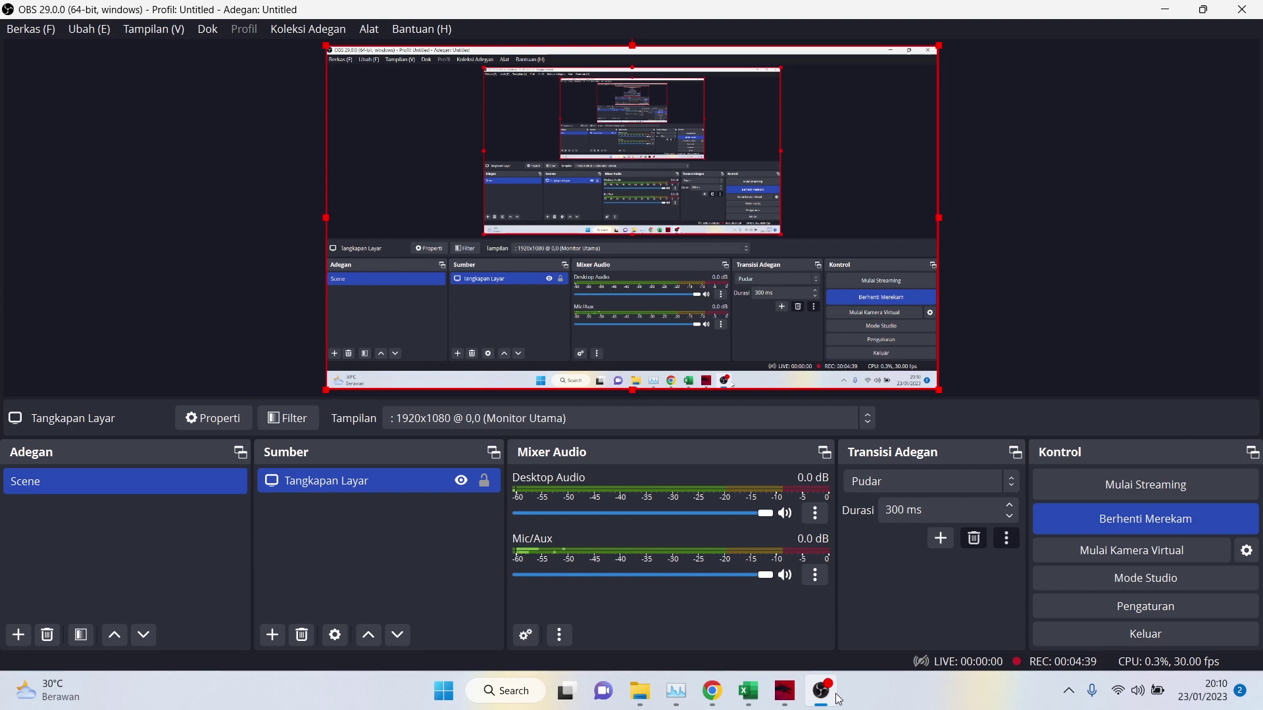
pyautogui.click(835, 696)
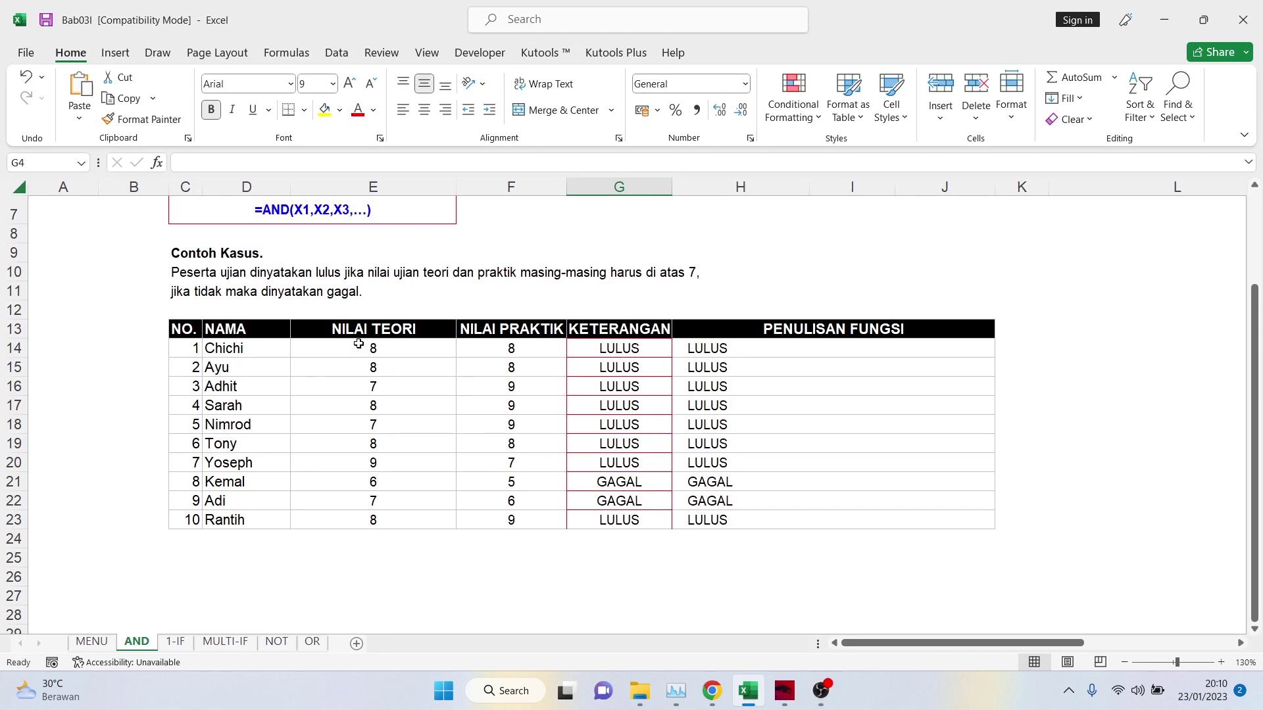
# Step: Inspect the full IF/AND formula in the first PENULISAN FUNGSI cell, H14, without changing it
pyautogui.doubleClick(859, 354)
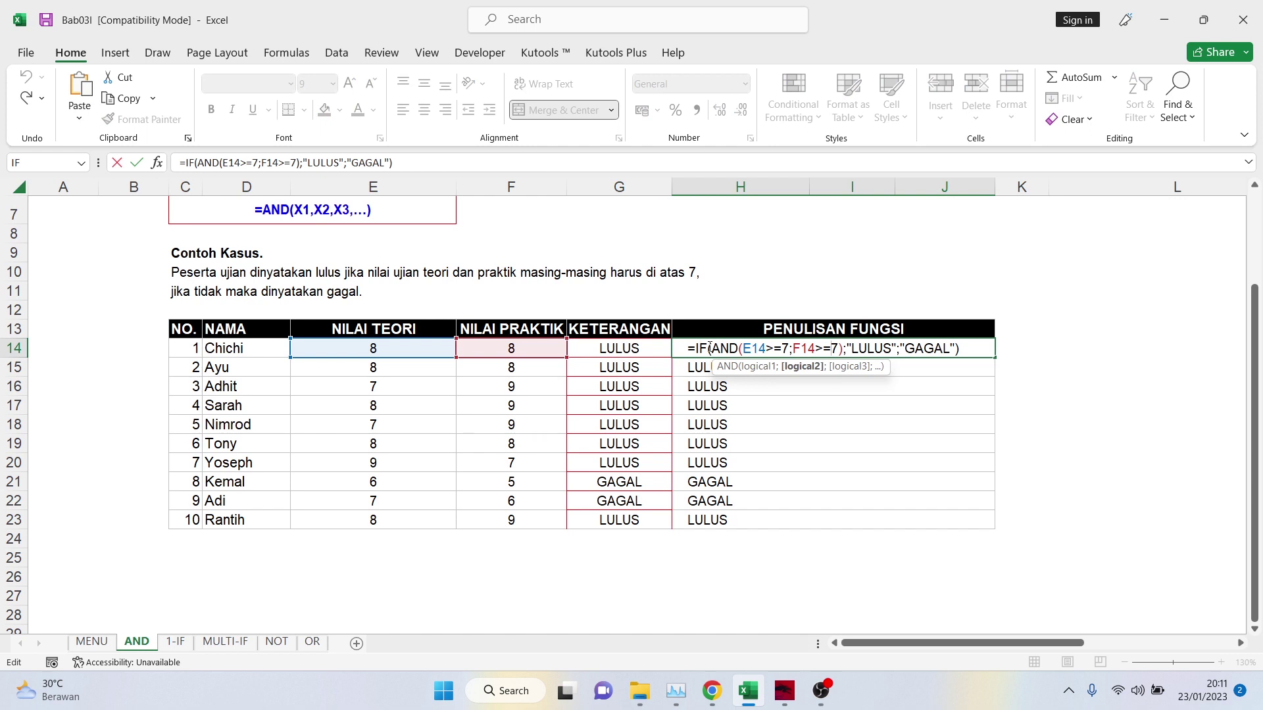
pyautogui.moveTo(690, 344); pyautogui.dragTo(969, 363)
pyautogui.press('Return')
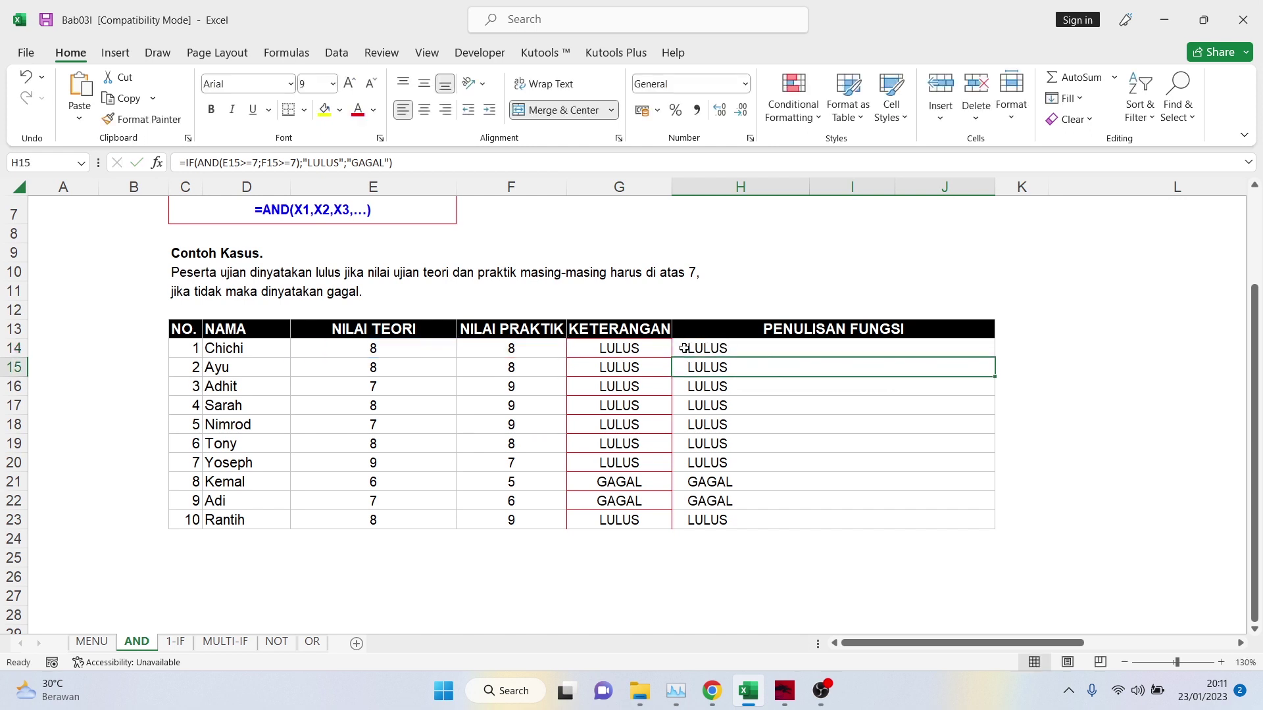
# Step: Clear the KETERANGAN and PENULISAN FUNGSI results in rows 15 to 23, keeping row 14
pyautogui.moveTo(648, 366); pyautogui.dragTo(878, 518)
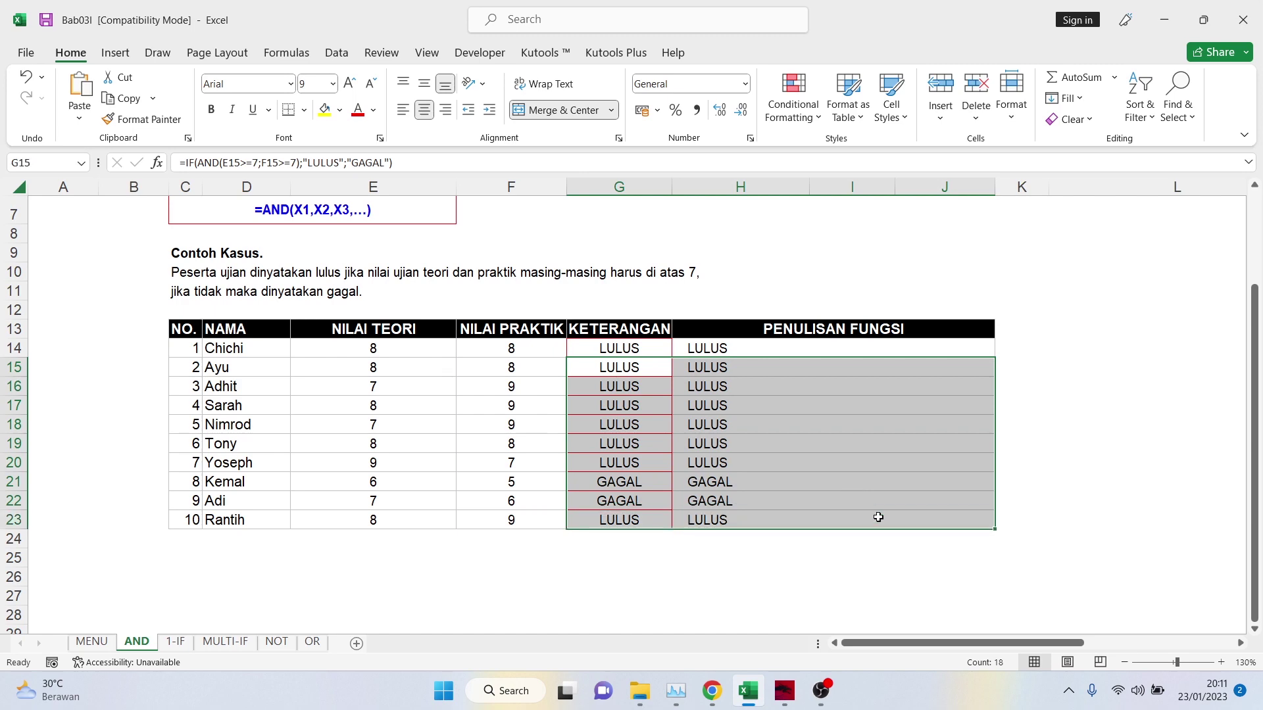
pyautogui.press('Delete')
pyautogui.click(831, 447)
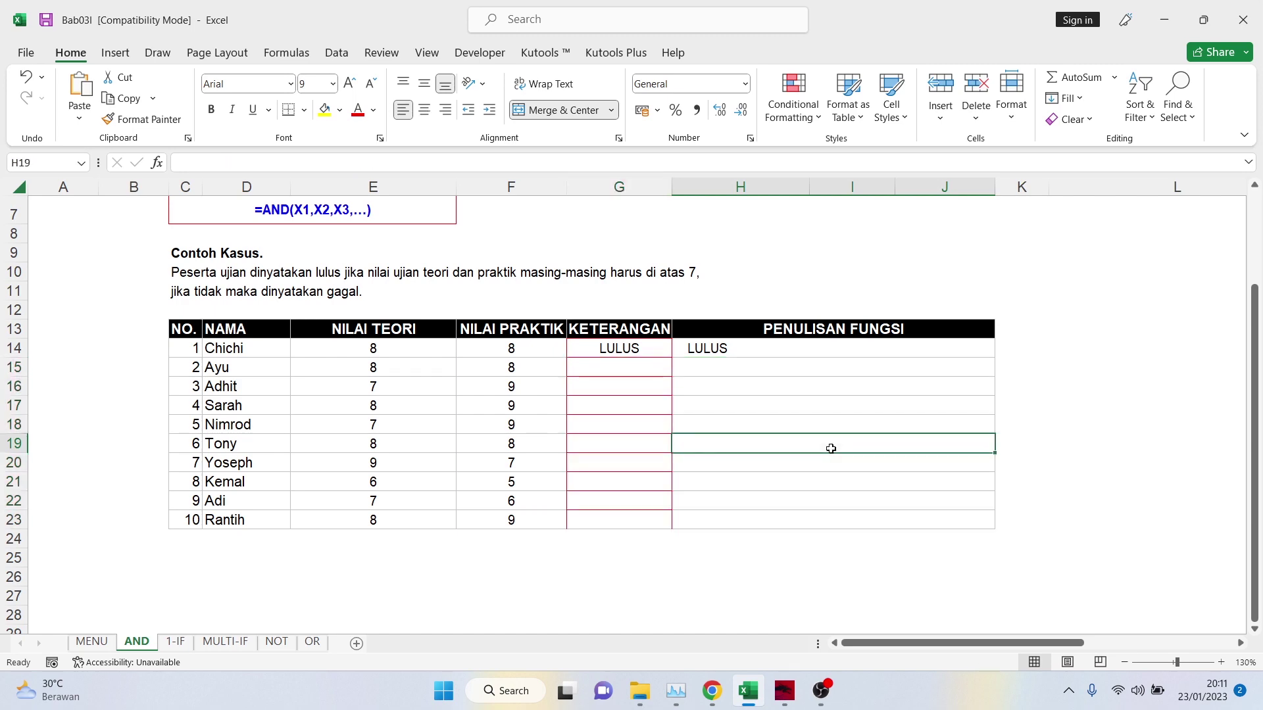
# Step: Examine how the formula in H14 begins and which score cells it refers to, leaving it as it is
pyautogui.scroll(1, 832, 448)
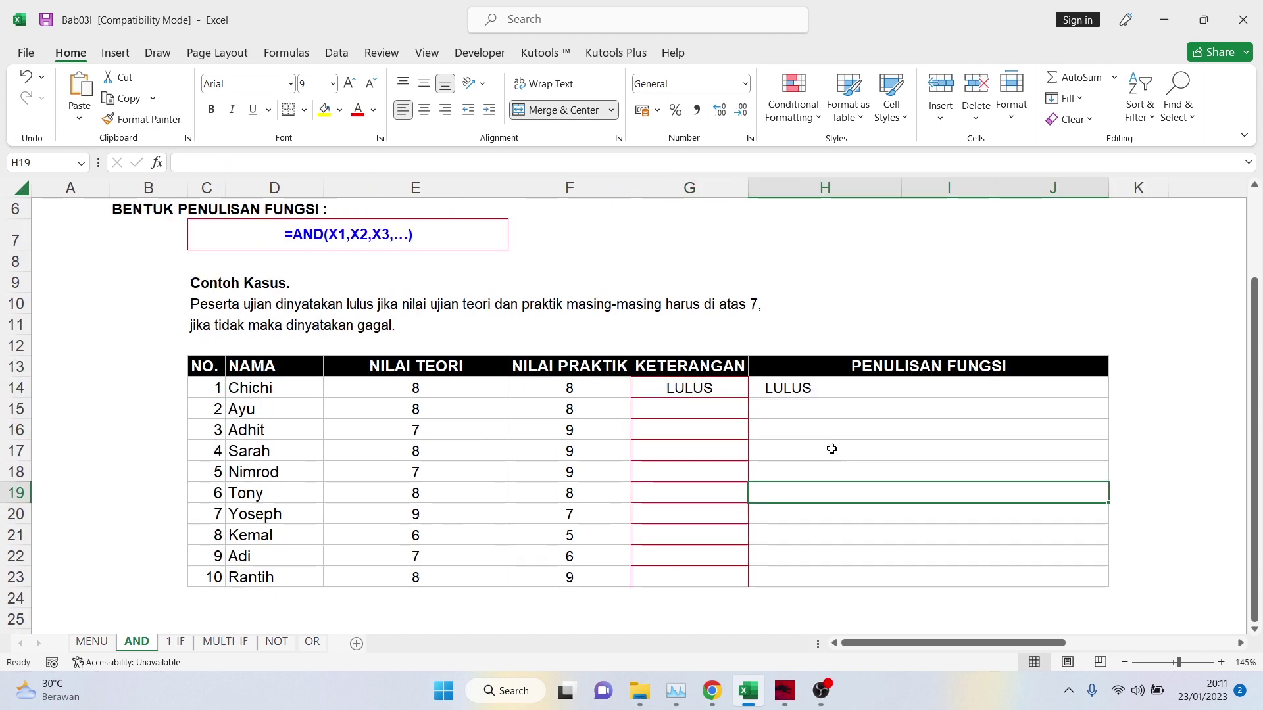
pyautogui.click(674, 387)
pyautogui.doubleClick(809, 393)
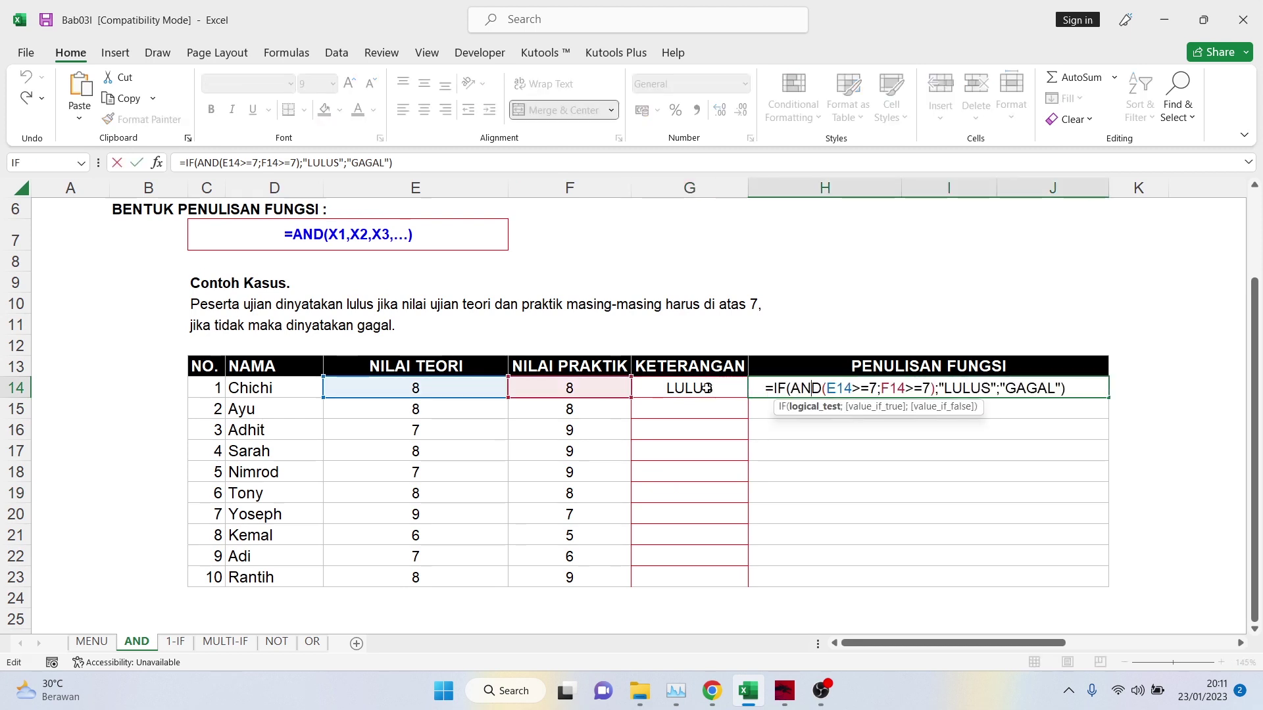
pyautogui.moveTo(767, 388); pyautogui.dragTo(775, 390)
pyautogui.click(768, 386)
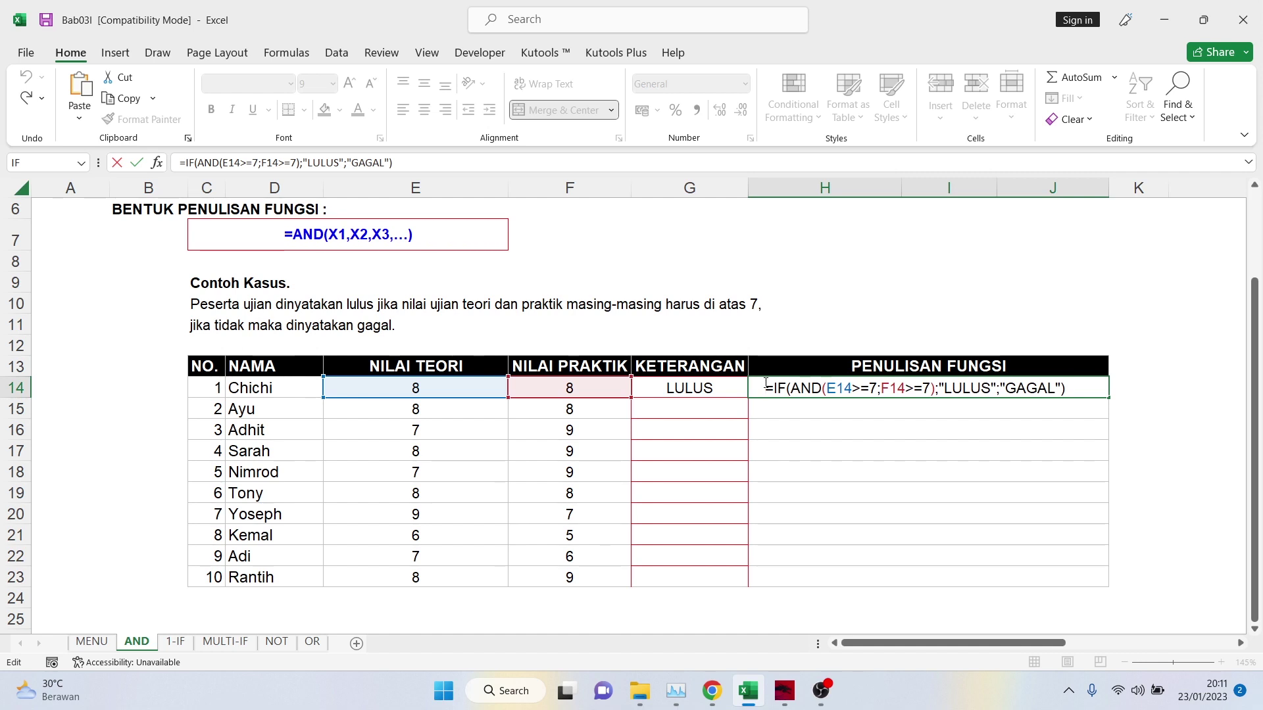
pyautogui.press('Return')
pyautogui.click(766, 384)
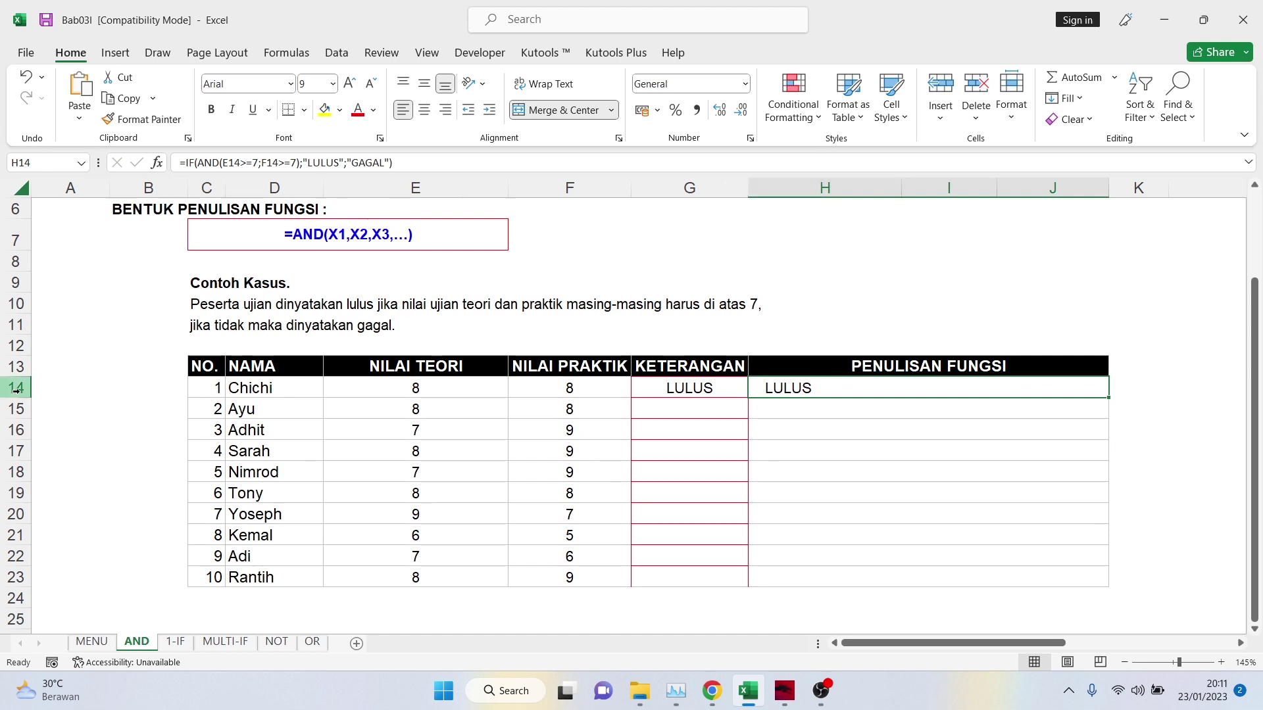
# Step: Remove the leading equals sign from the formula in H14 so that it is entered as plain text
pyautogui.doubleClick(792, 390)
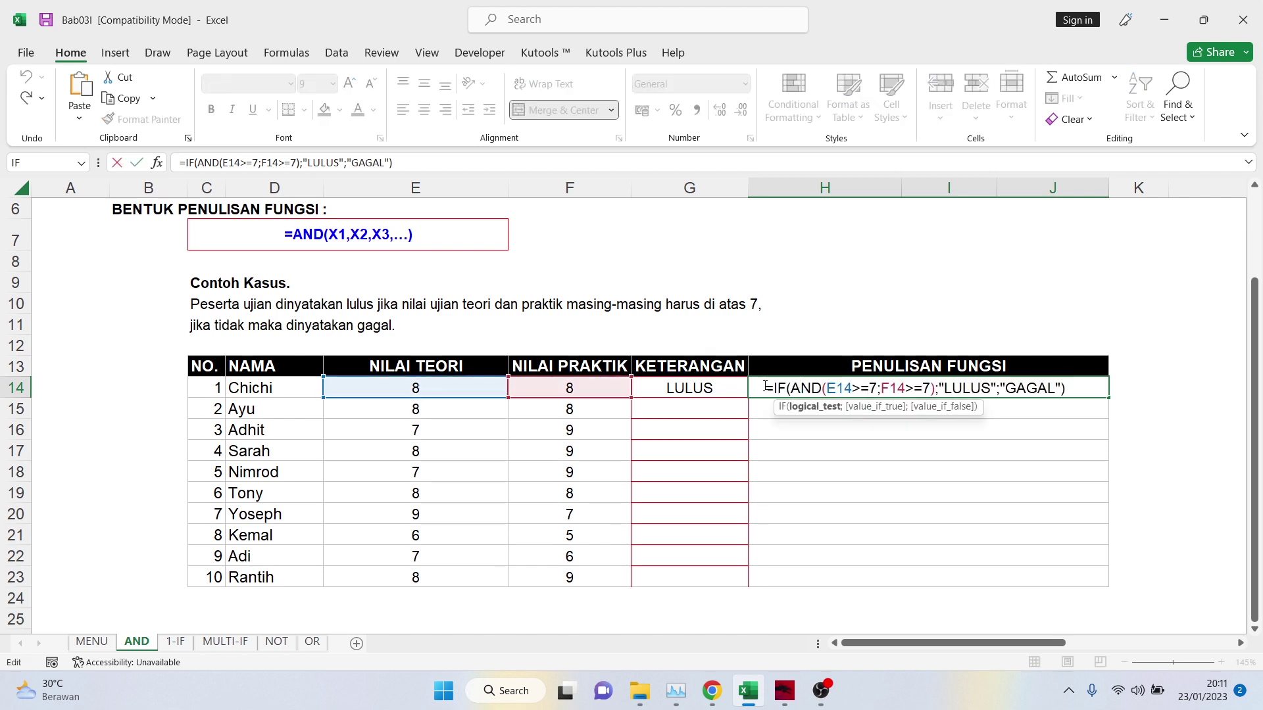
pyautogui.moveTo(765, 387); pyautogui.dragTo(775, 388)
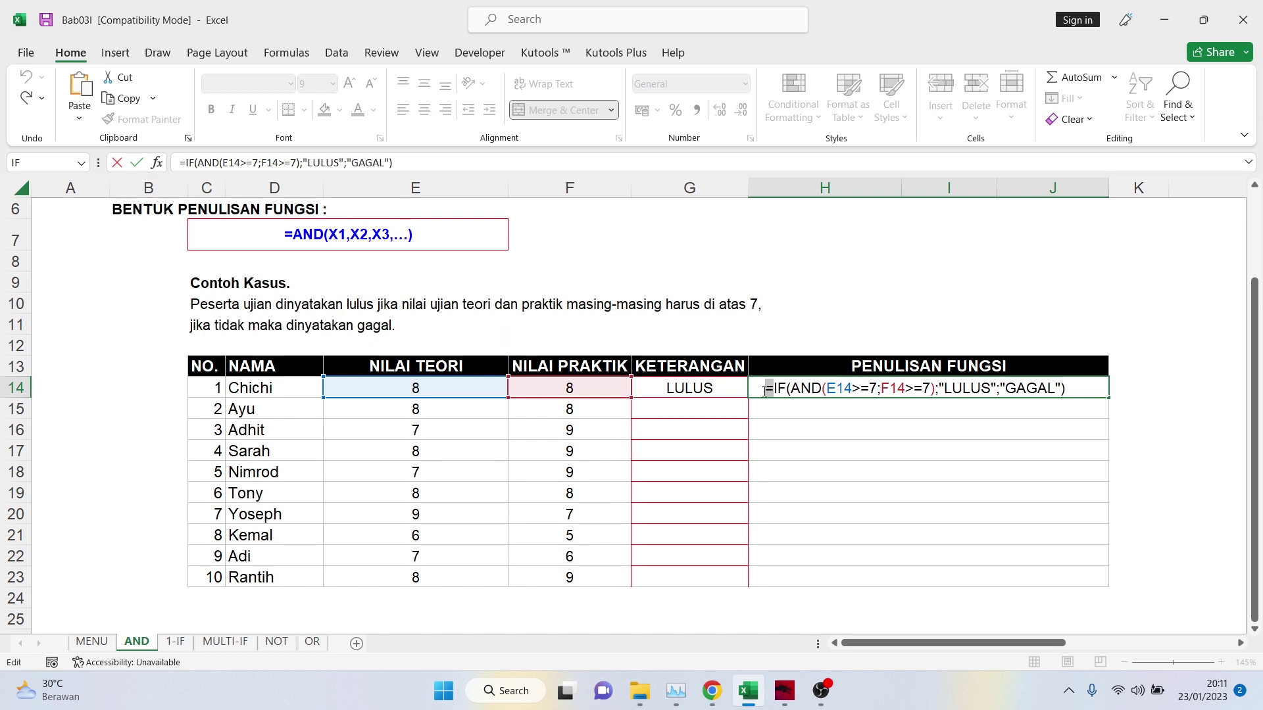
pyautogui.press('BackSpace')
pyautogui.press('Return')
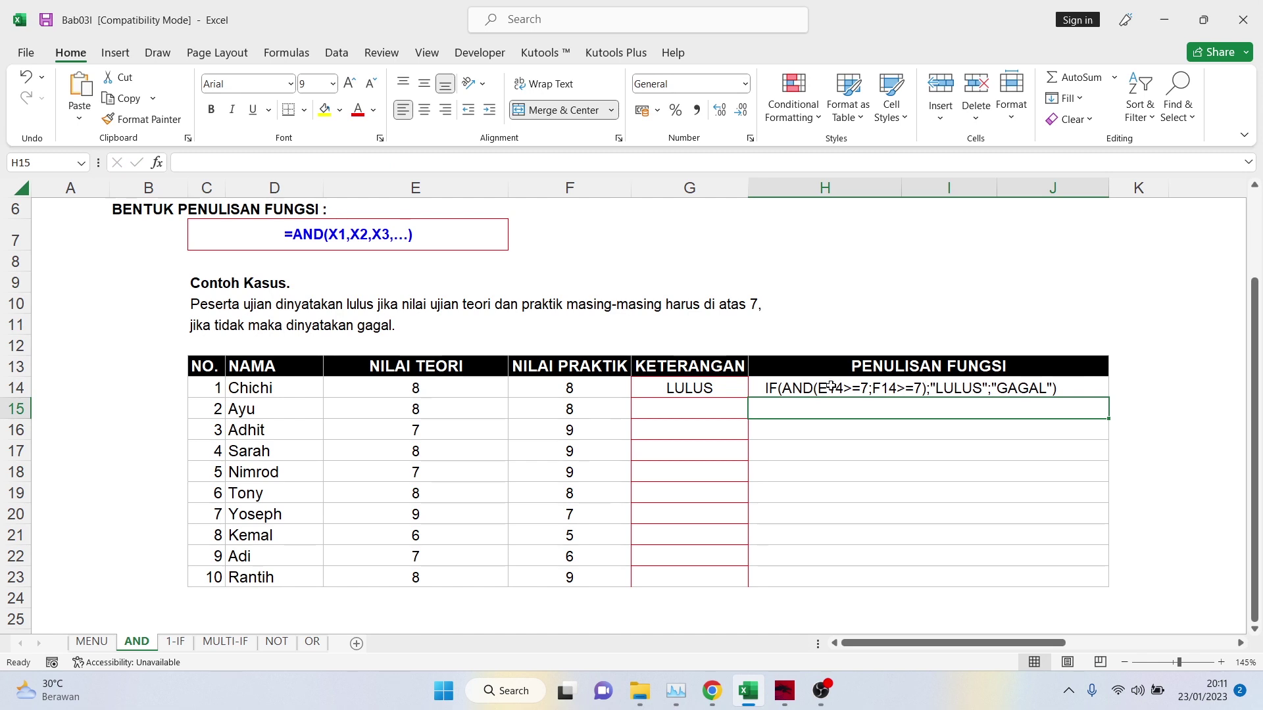
# Step: Restore H14 to the working formula =IF(AND(E14>=7;F14>=7);"LULUS";"GAGAL")
pyautogui.click(763, 385)
pyautogui.doubleClick(761, 384)
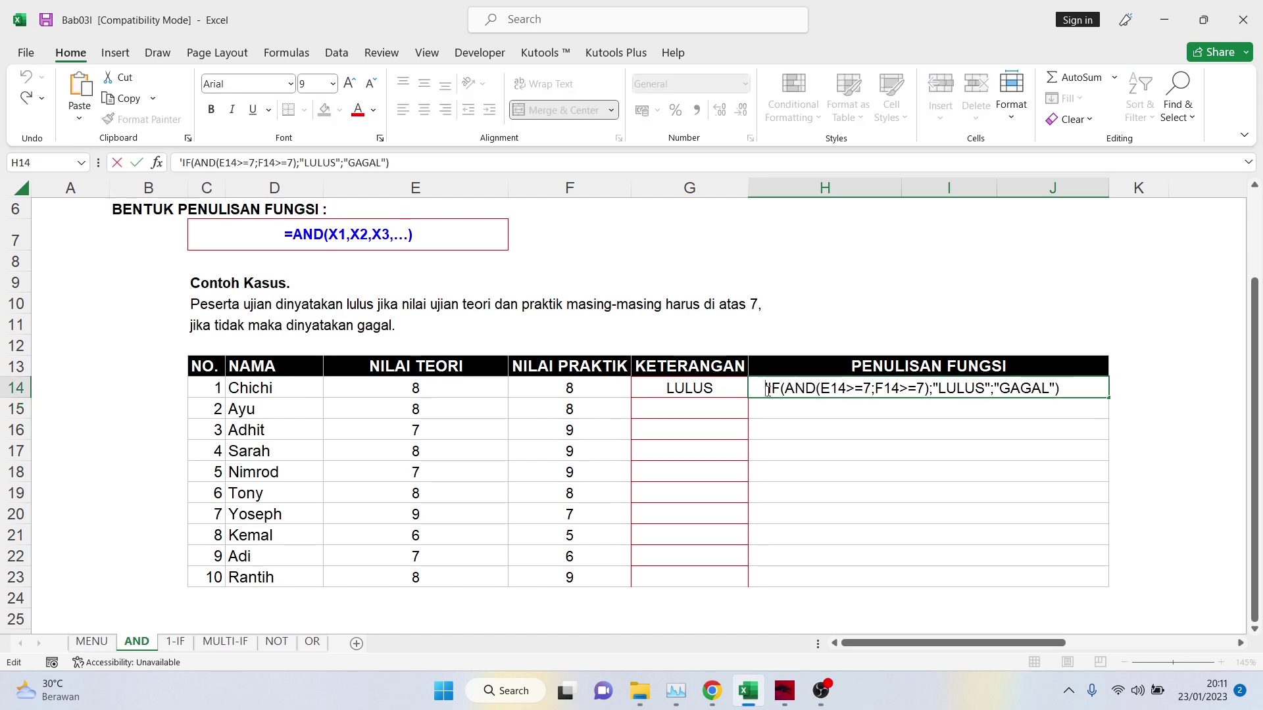
pyautogui.press('BackSpace')
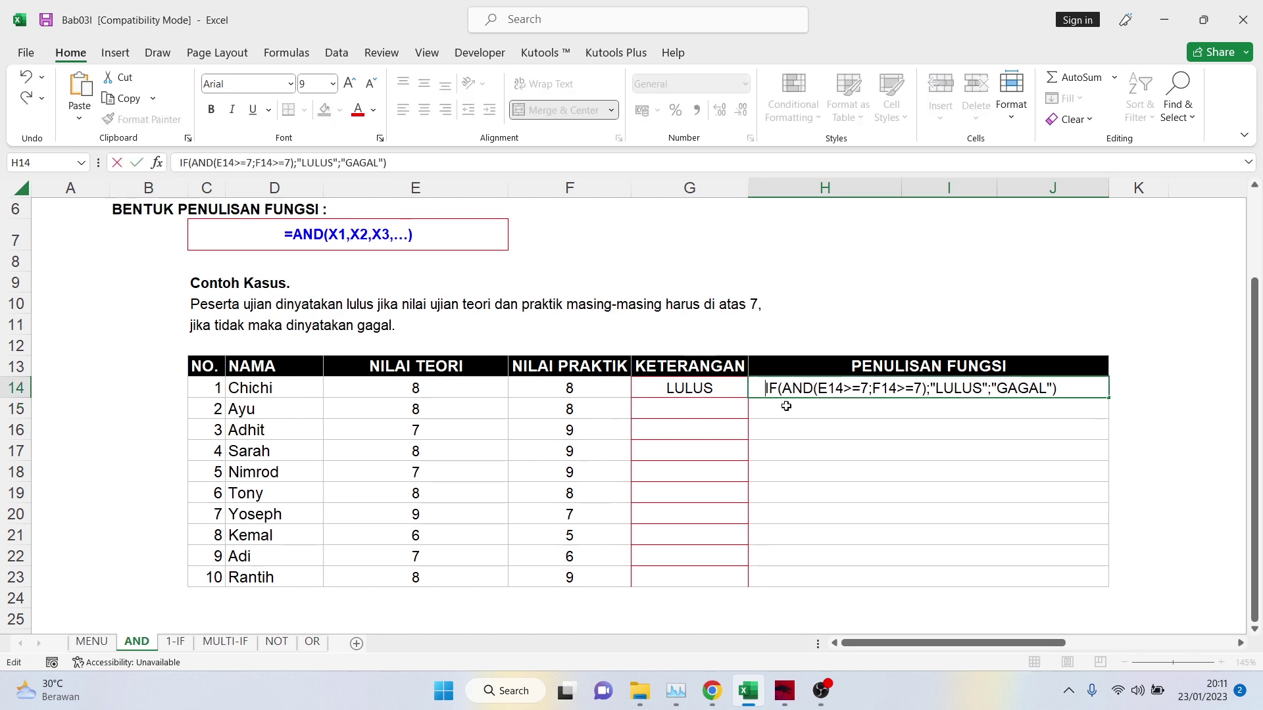
pyautogui.write('=')
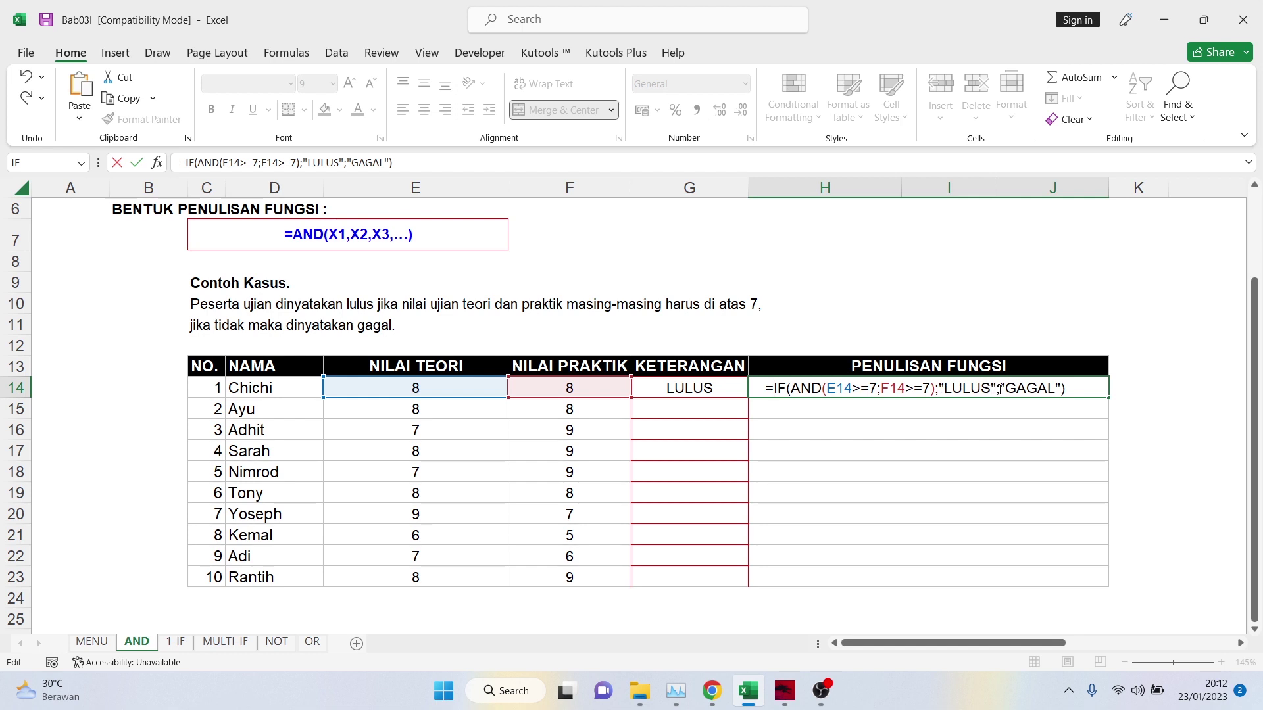
pyautogui.press('Return')
pyautogui.click(1070, 392)
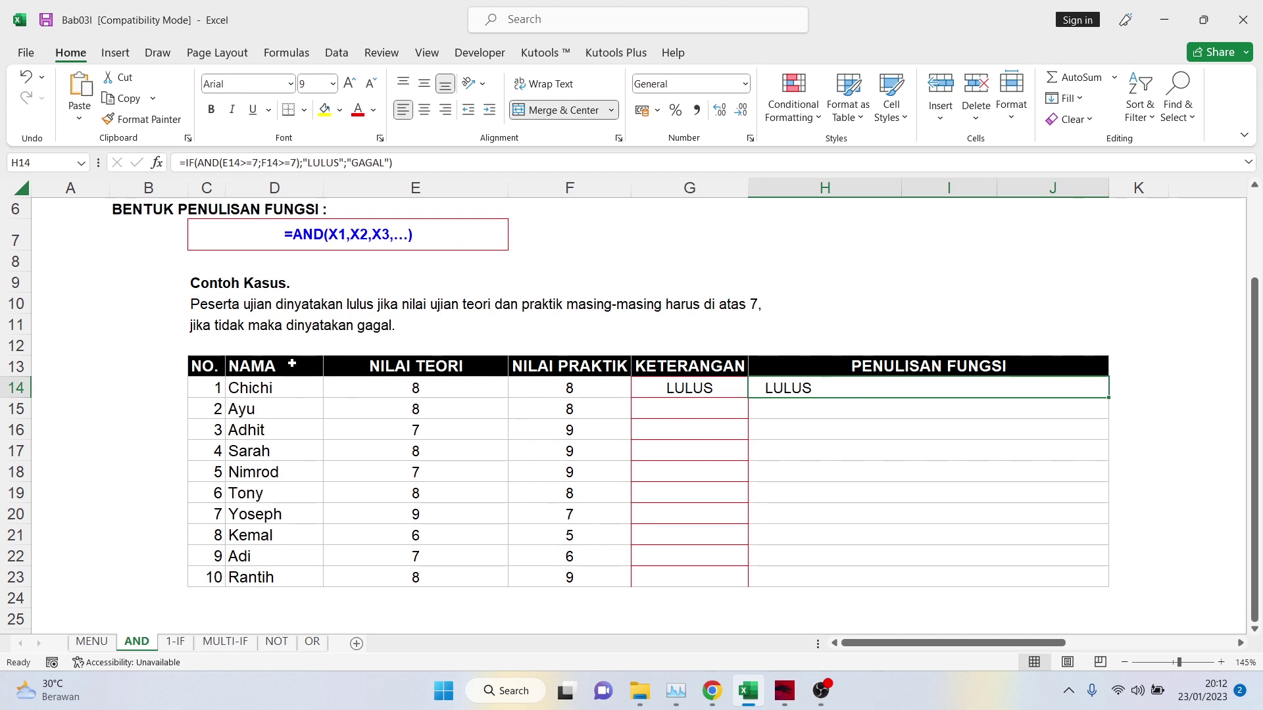
# Step: Select the table columns one after another, from NO. and NAMA through the two score columns to KETERANGAN and PENULISAN FUNGSI
pyautogui.scroll(-1, 291, 363)
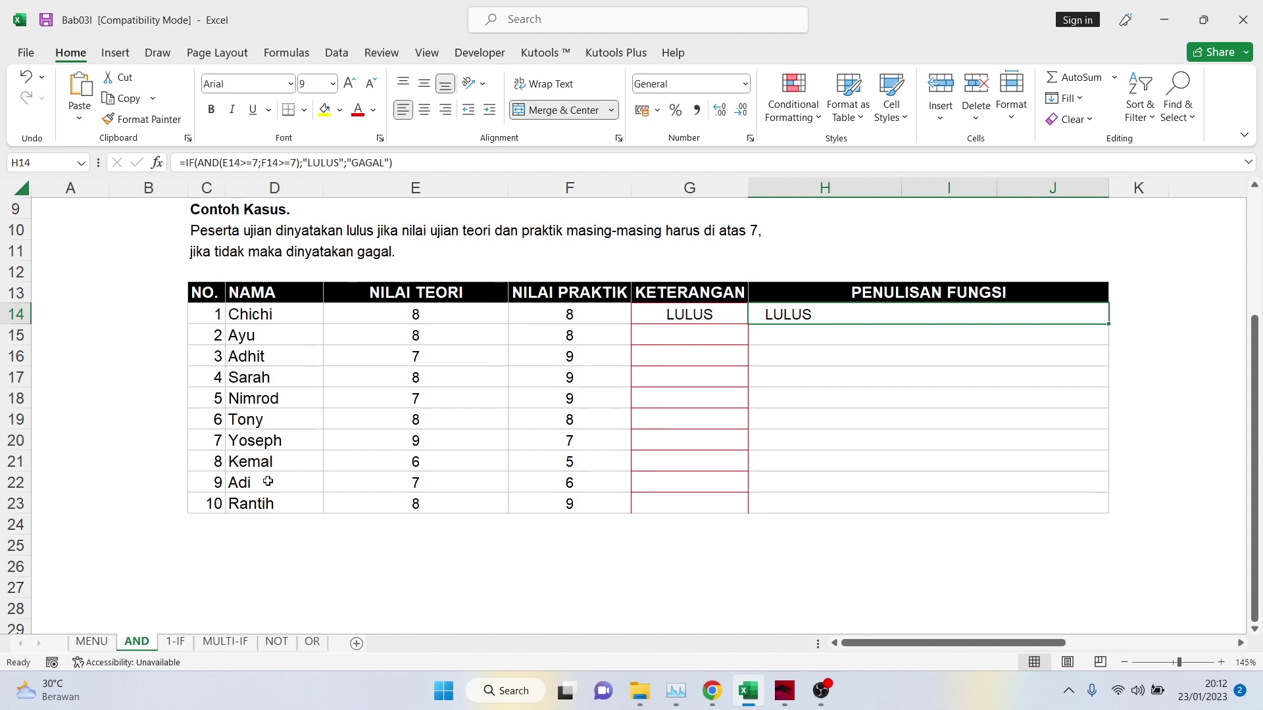
pyautogui.click(215, 506)
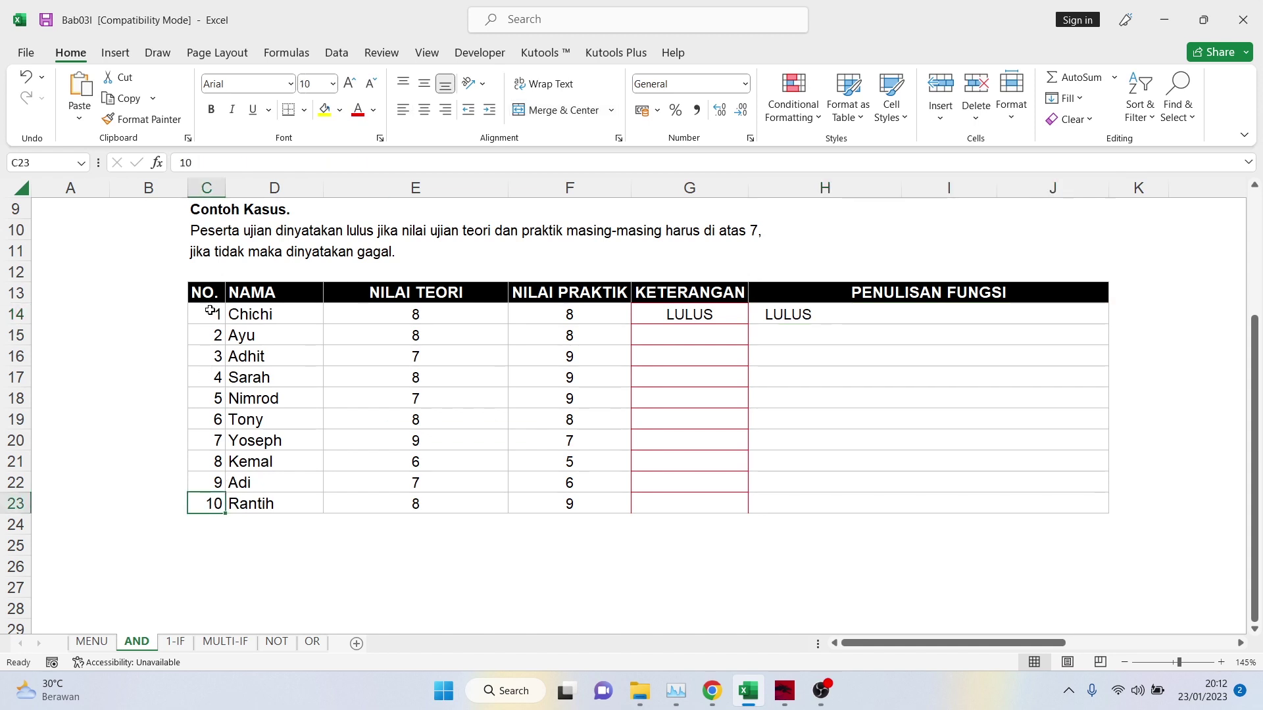
pyautogui.moveTo(204, 289); pyautogui.dragTo(207, 517)
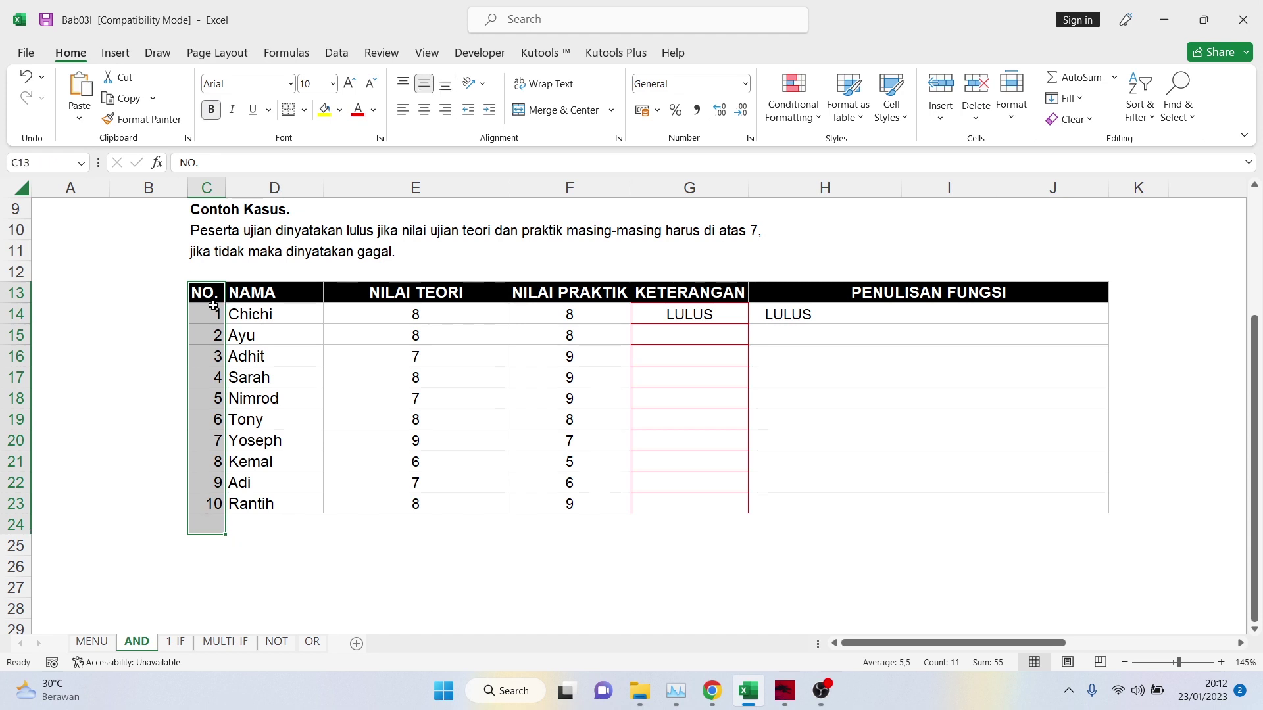
pyautogui.click(220, 505)
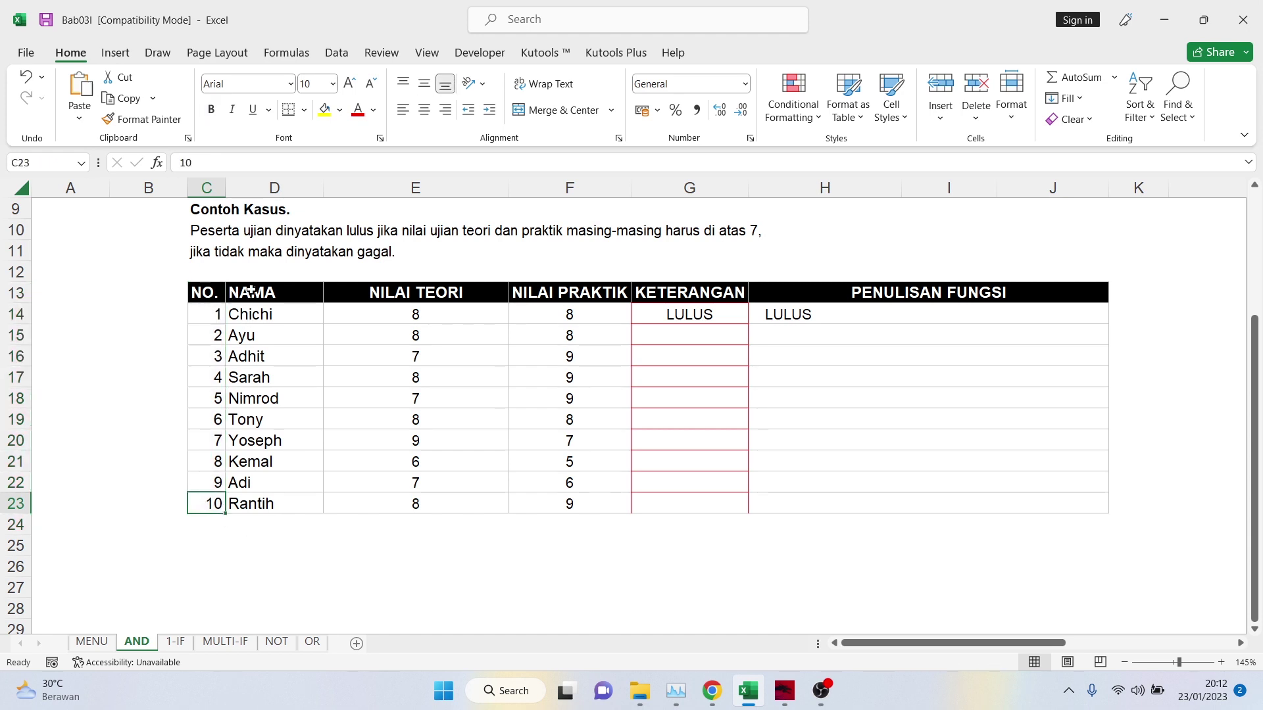
pyautogui.moveTo(251, 292); pyautogui.dragTo(257, 508)
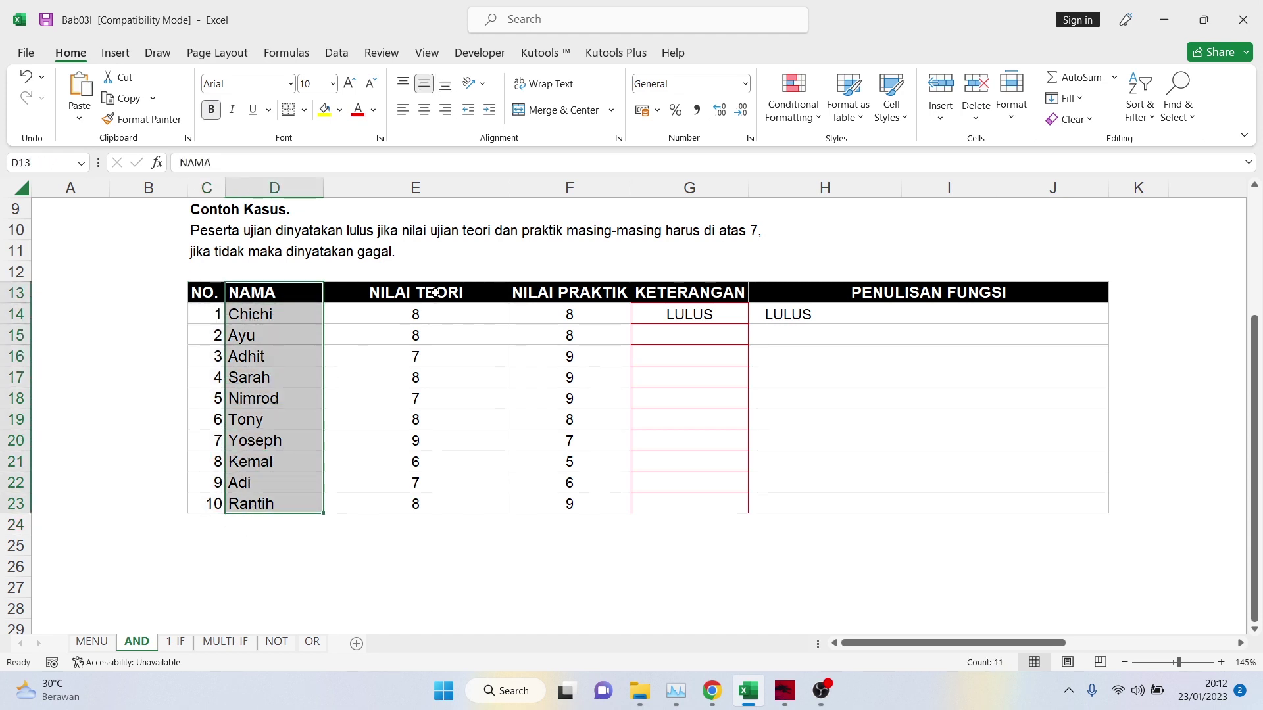
pyautogui.moveTo(436, 293); pyautogui.dragTo(440, 516)
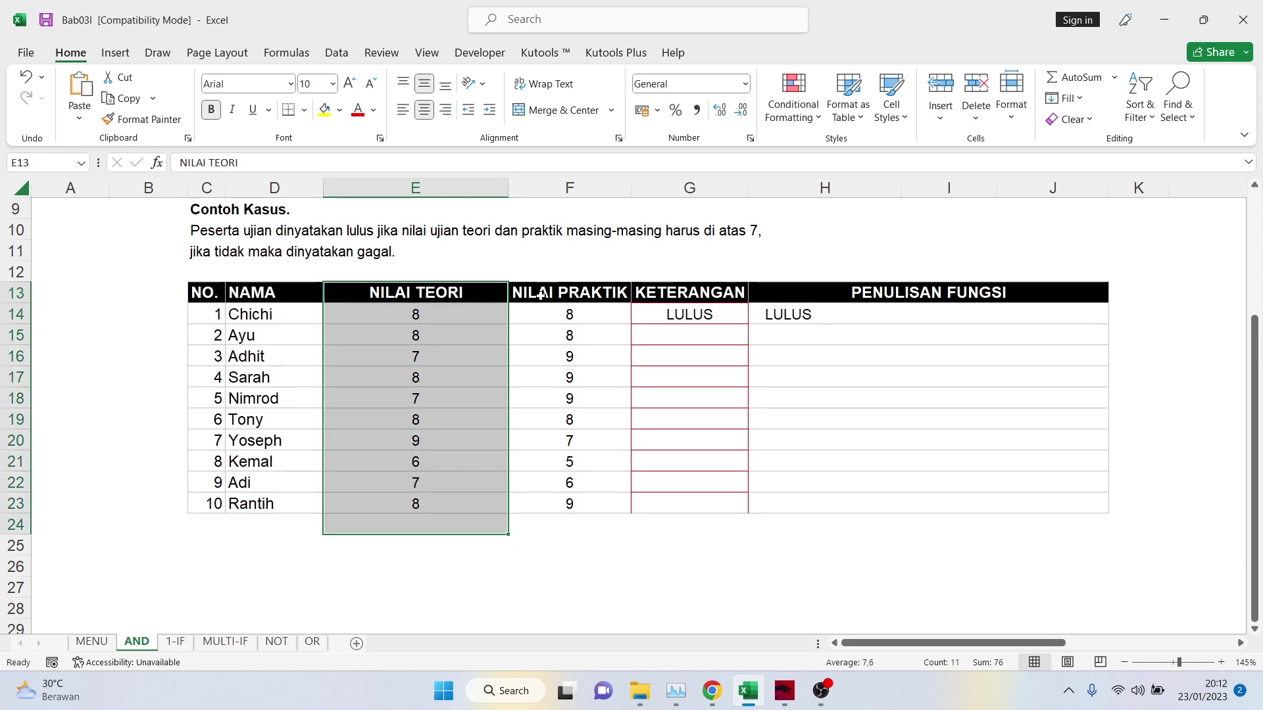
pyautogui.moveTo(538, 298); pyautogui.dragTo(566, 508)
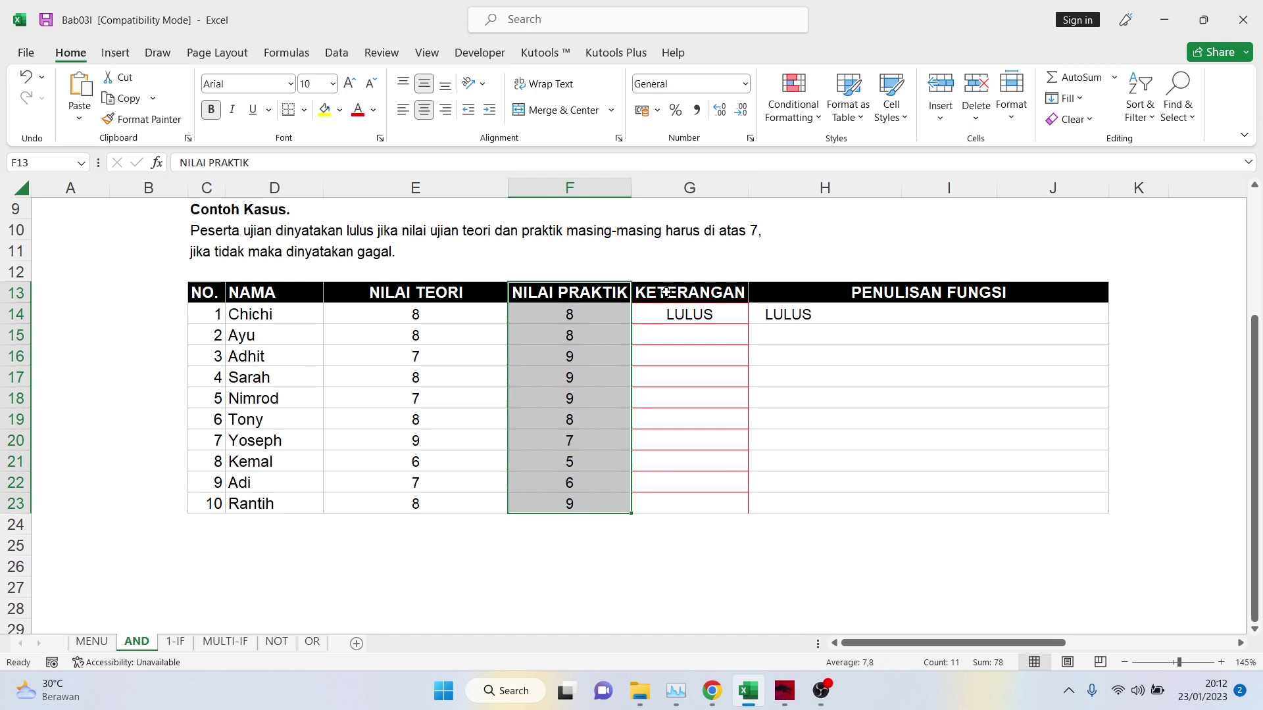
pyautogui.moveTo(666, 292); pyautogui.dragTo(676, 503)
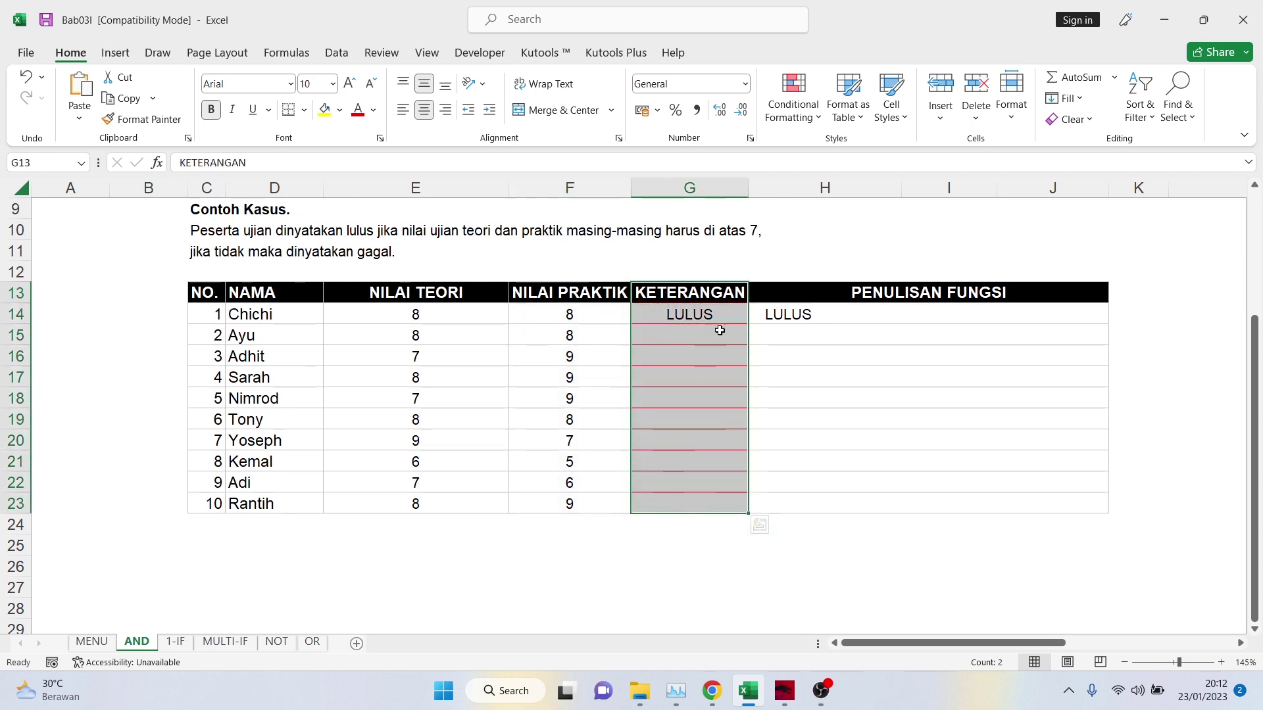
pyautogui.moveTo(774, 306); pyautogui.dragTo(818, 505)
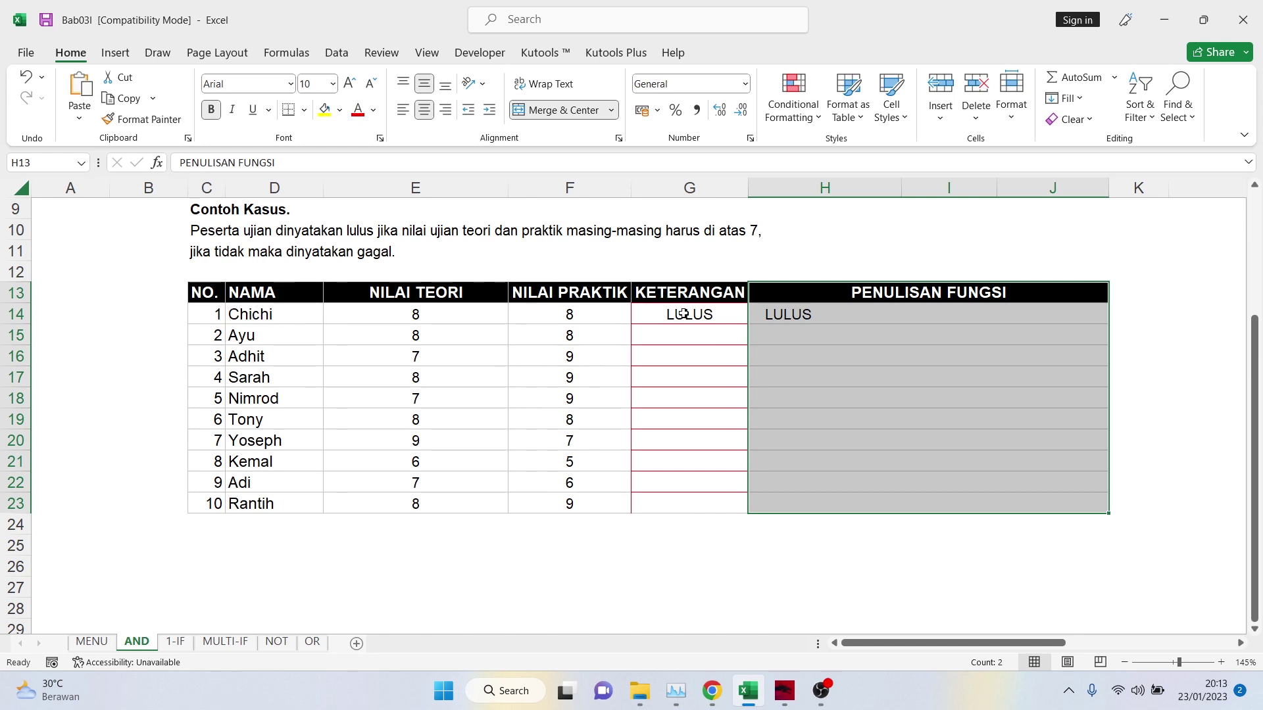
# Step: Select the whole exam table C13:J23, and open the formula in H14 to inspect its AND test and result texts
pyautogui.moveTo(202, 292); pyautogui.dragTo(992, 507)
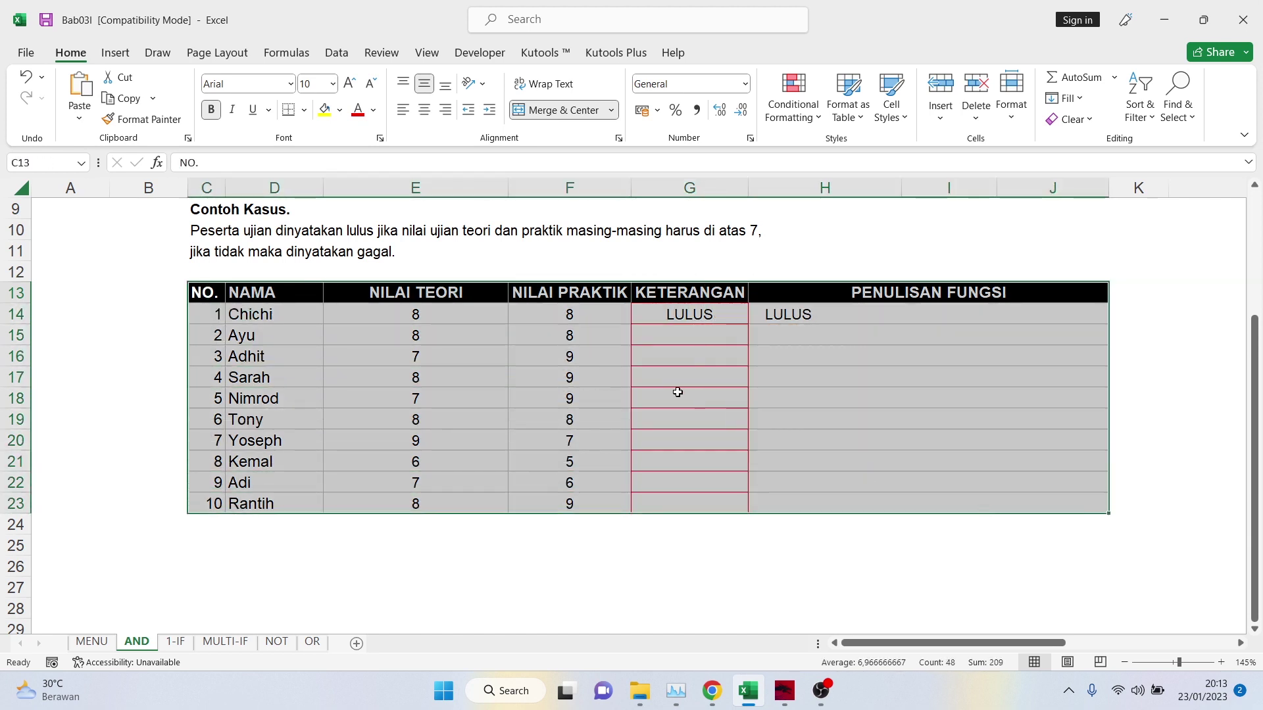
pyautogui.click(768, 316)
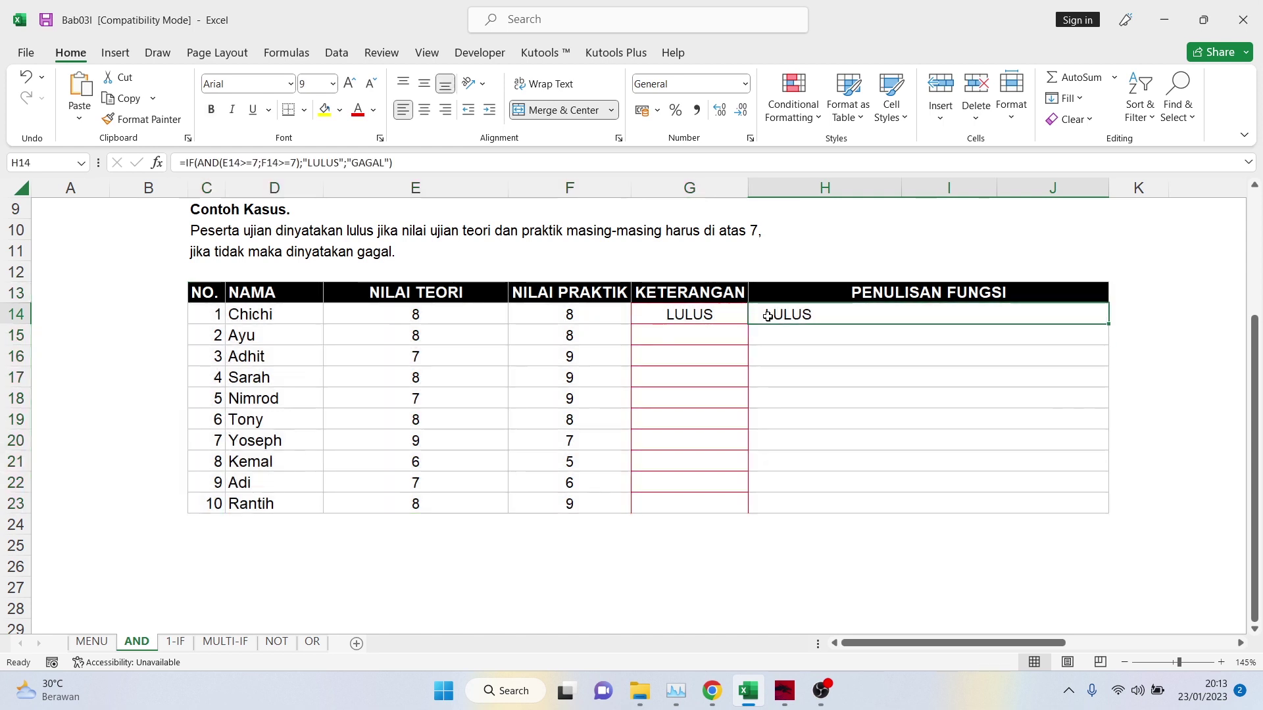
pyautogui.doubleClick(767, 317)
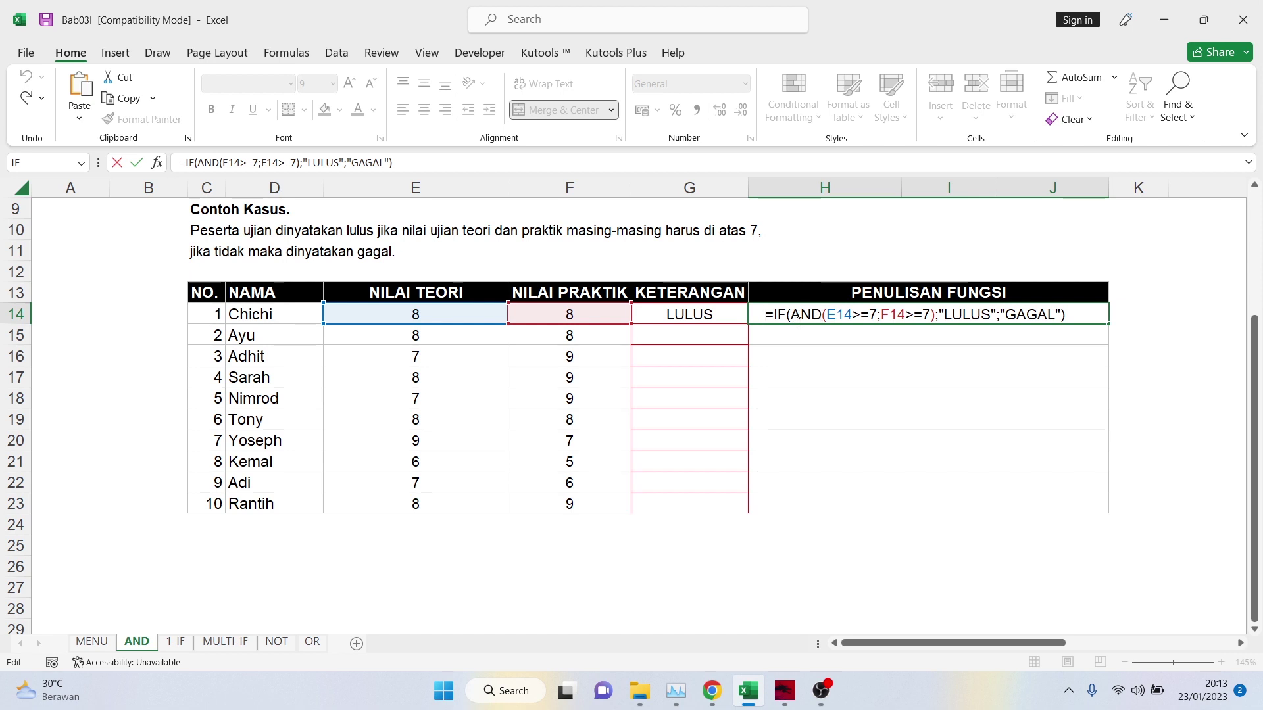
pyautogui.moveTo(791, 315); pyautogui.dragTo(842, 316)
pyautogui.click(818, 313)
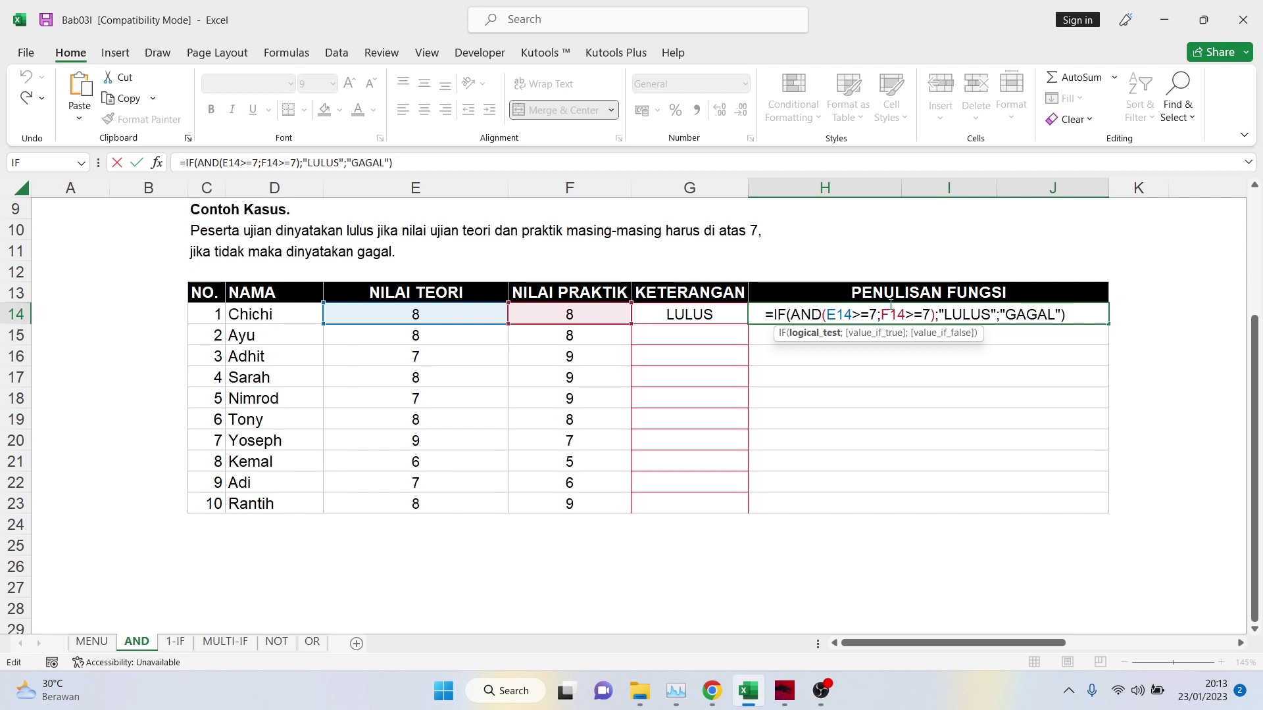
pyautogui.doubleClick(974, 314)
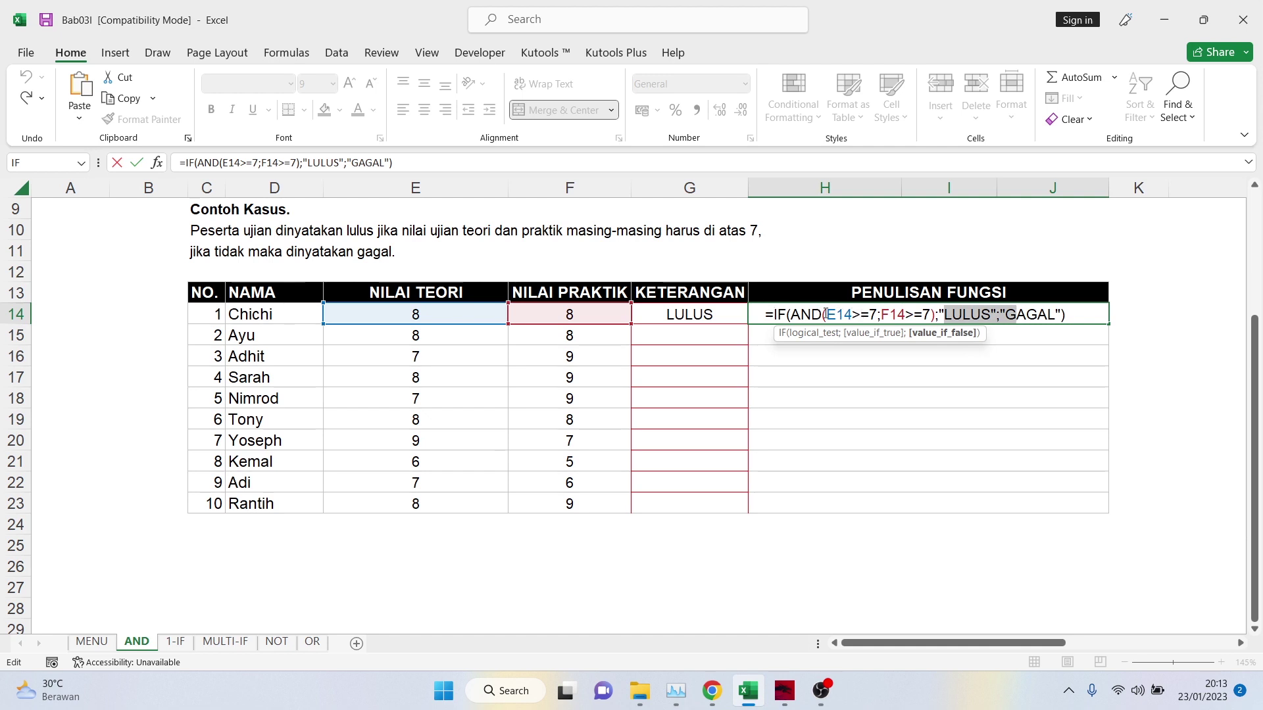
# Step: Examine how the formula in H14 opens, from the equals sign and IF function name to the nested AND function
pyautogui.click(780, 315)
pyautogui.doubleClick(780, 314)
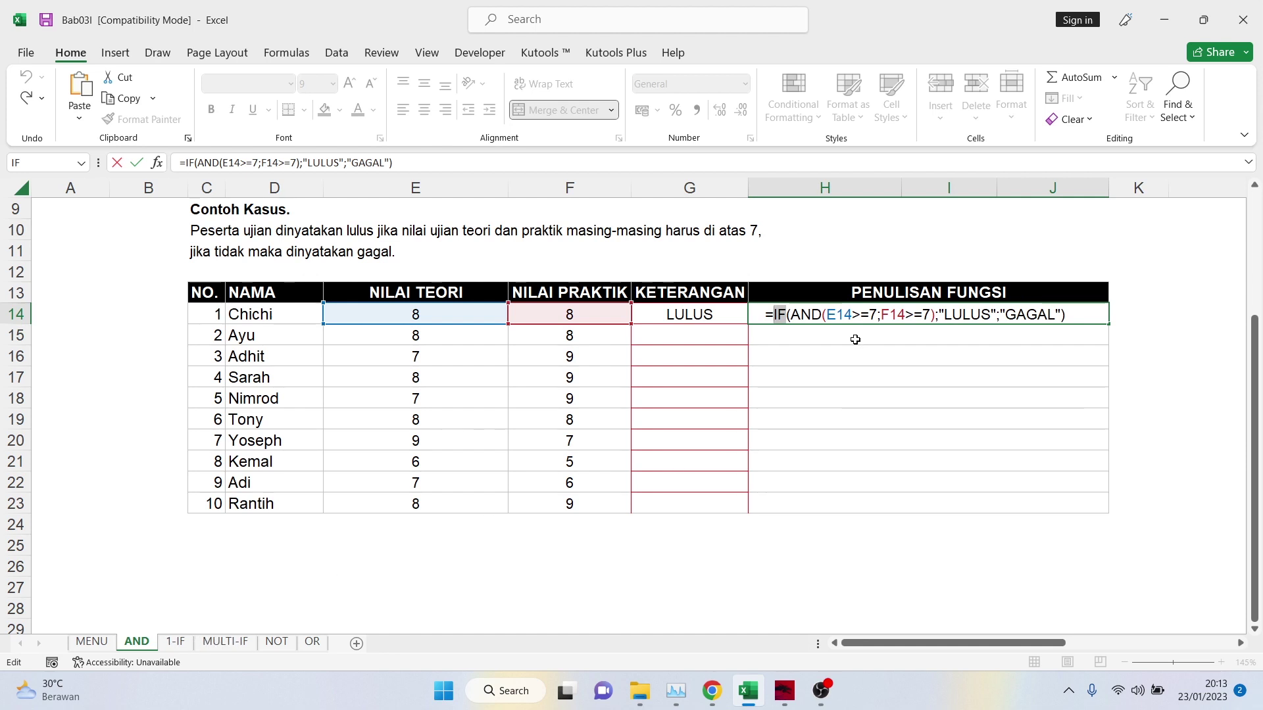
pyautogui.click(822, 314)
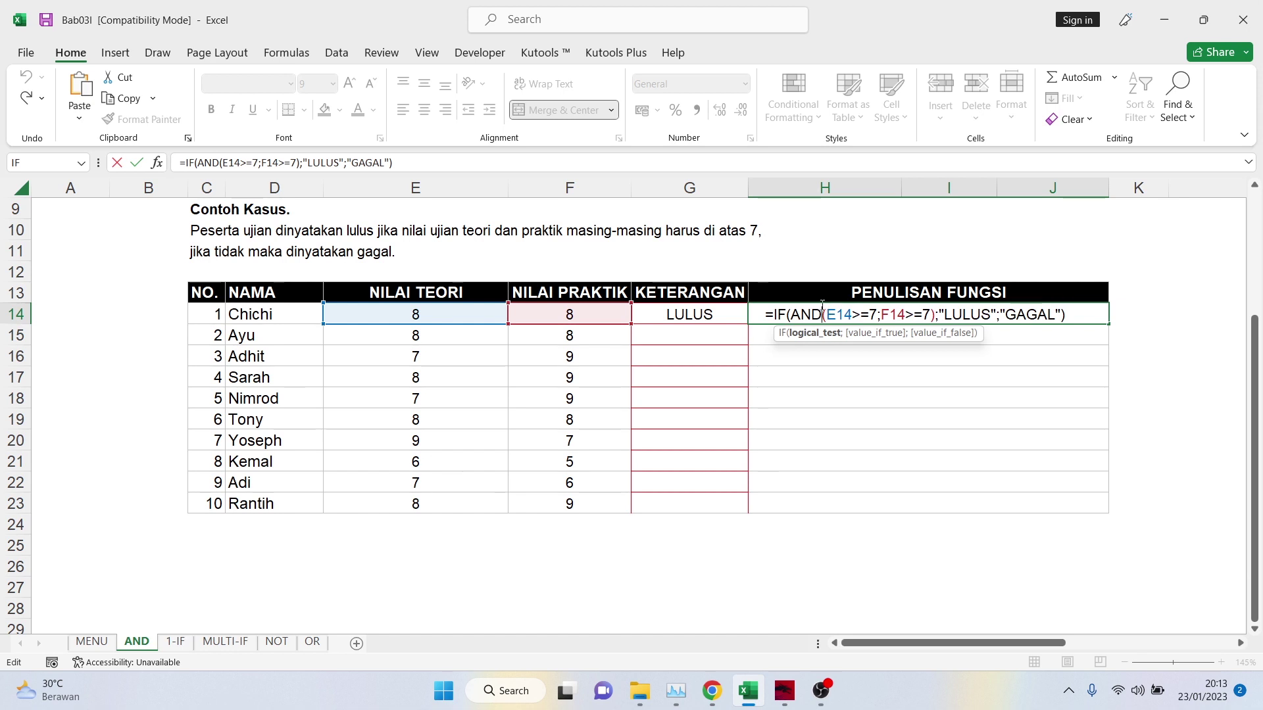
pyautogui.click(785, 314)
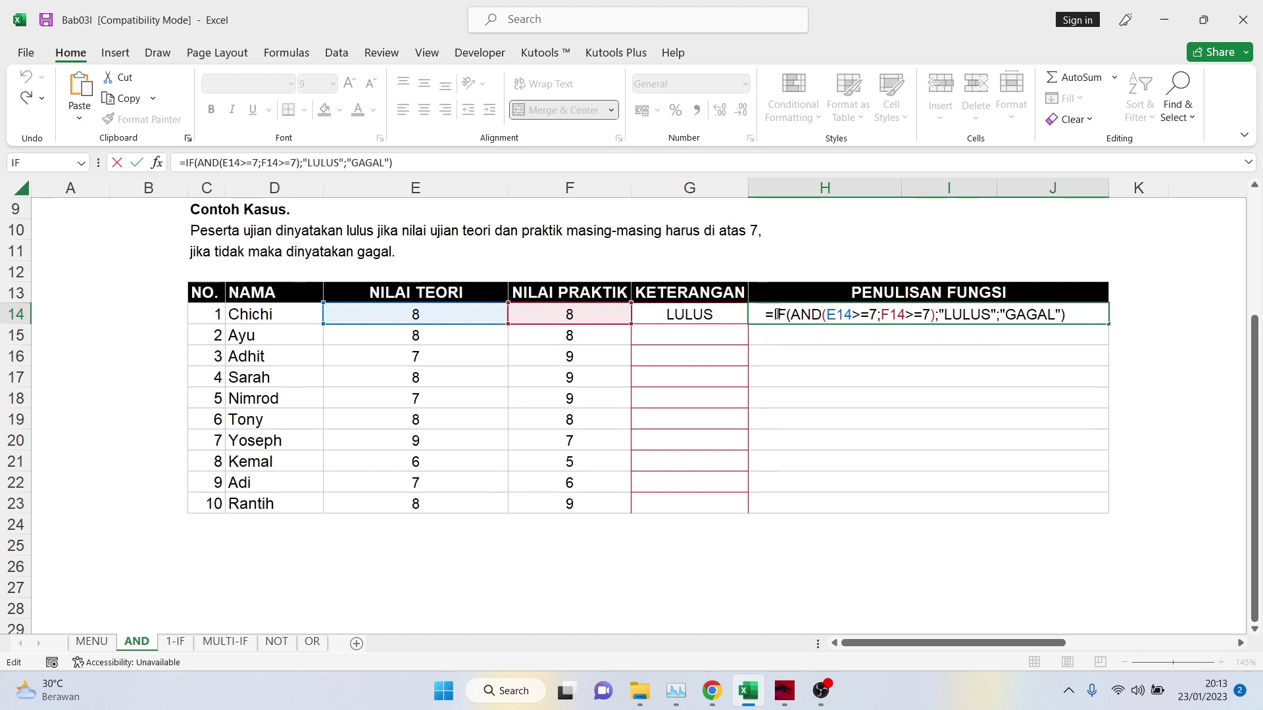
pyautogui.click(768, 314)
pyautogui.moveTo(786, 313); pyautogui.dragTo(778, 314)
pyautogui.click(789, 314)
pyautogui.click(793, 314)
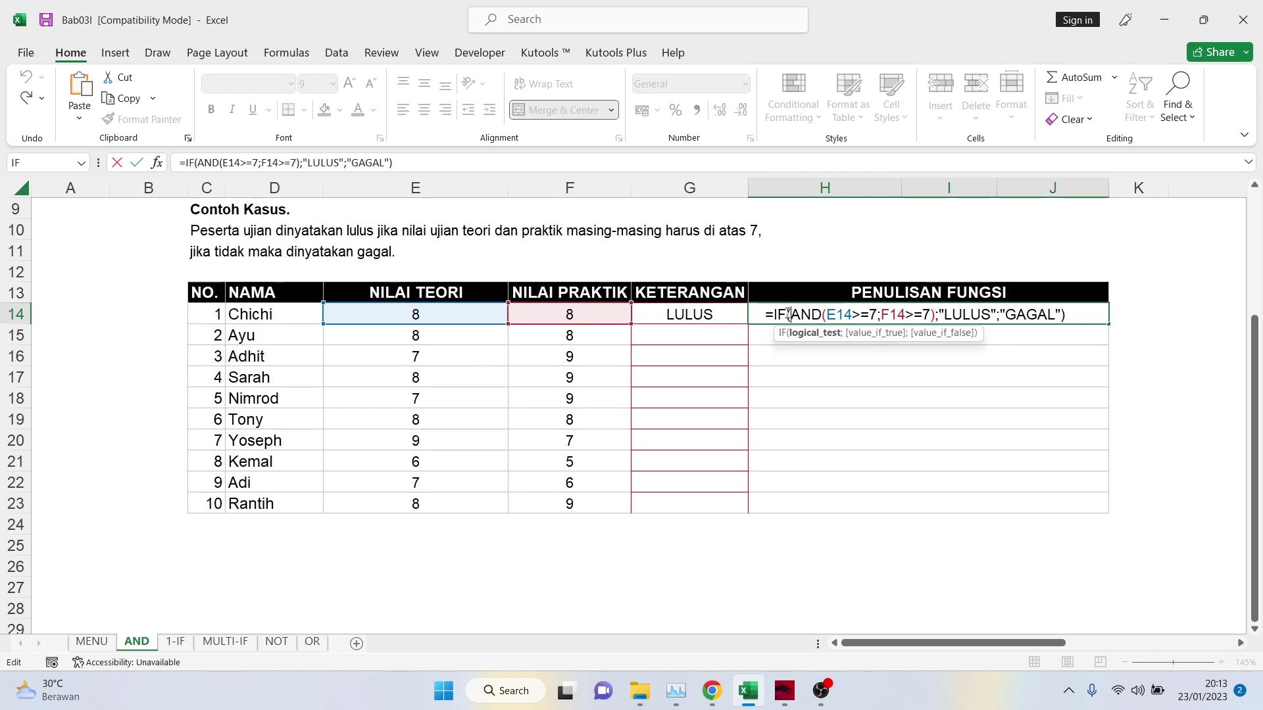
pyautogui.doubleClick(779, 313)
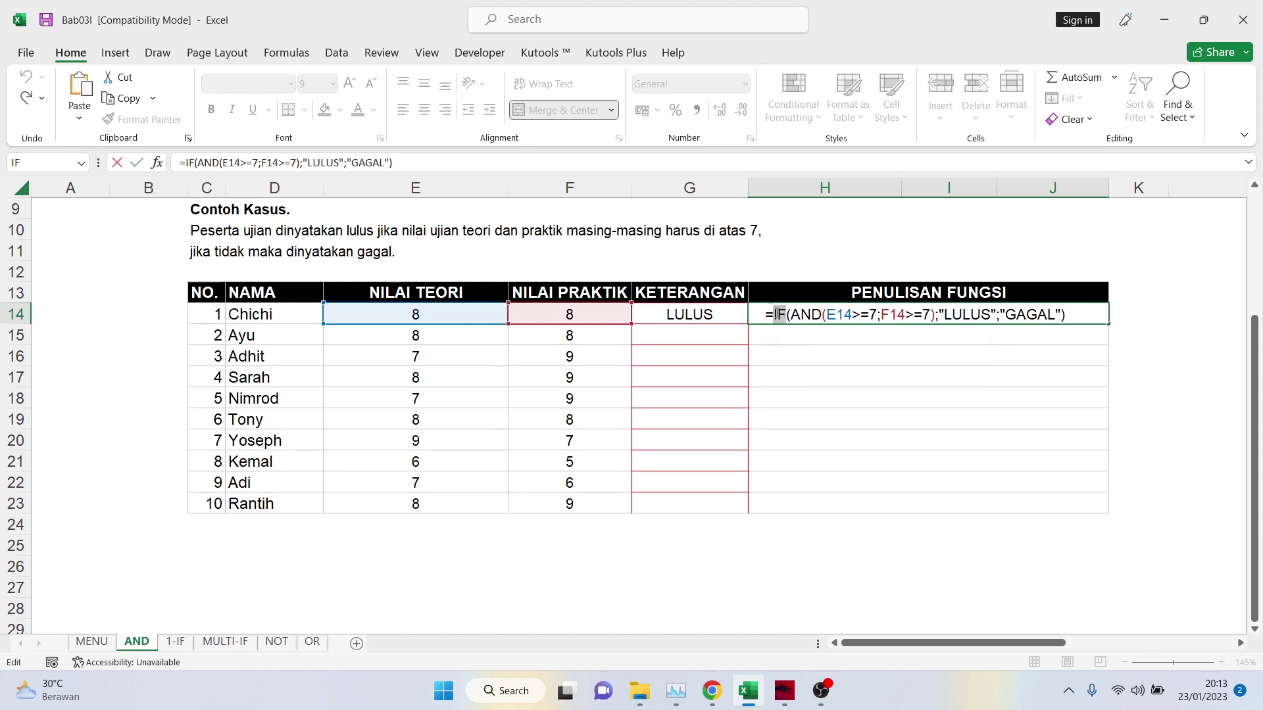
pyautogui.click(810, 314)
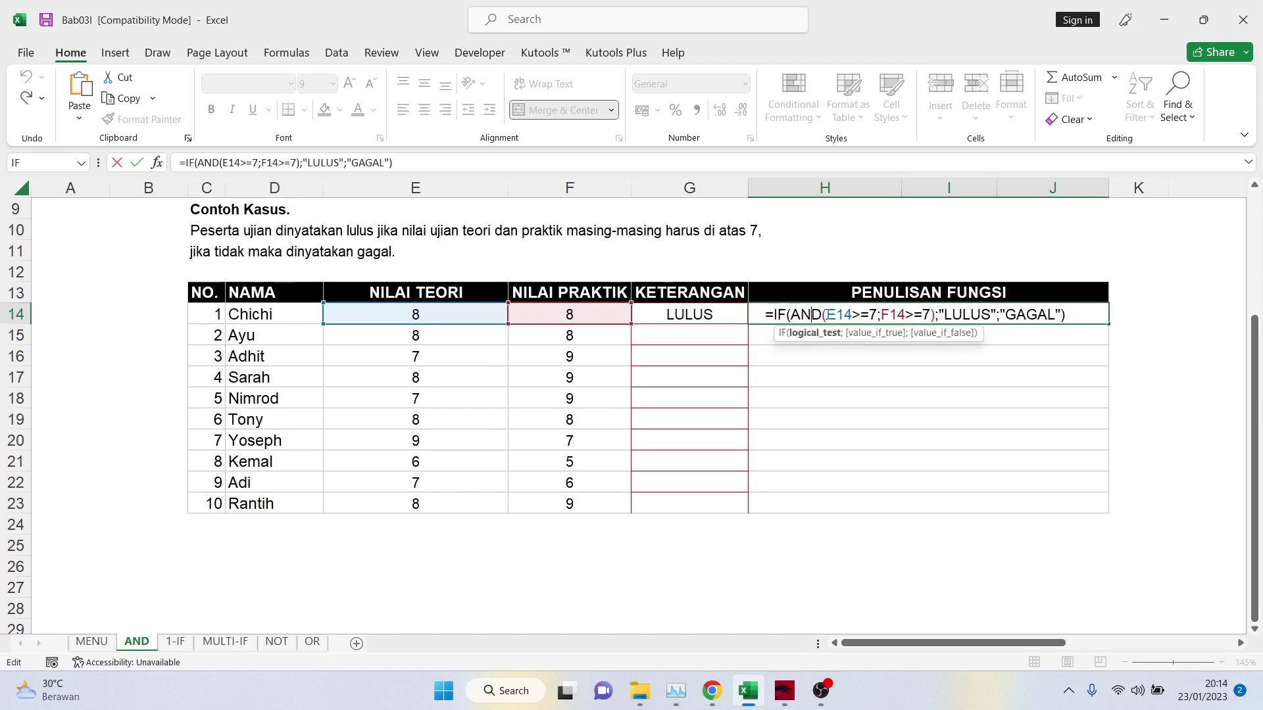
# Step: Examine the E14>=7 and F14>=7 conditions, their separators and closing bracket in H14, leaving the formula as it is
pyautogui.moveTo(826, 314); pyautogui.dragTo(853, 315)
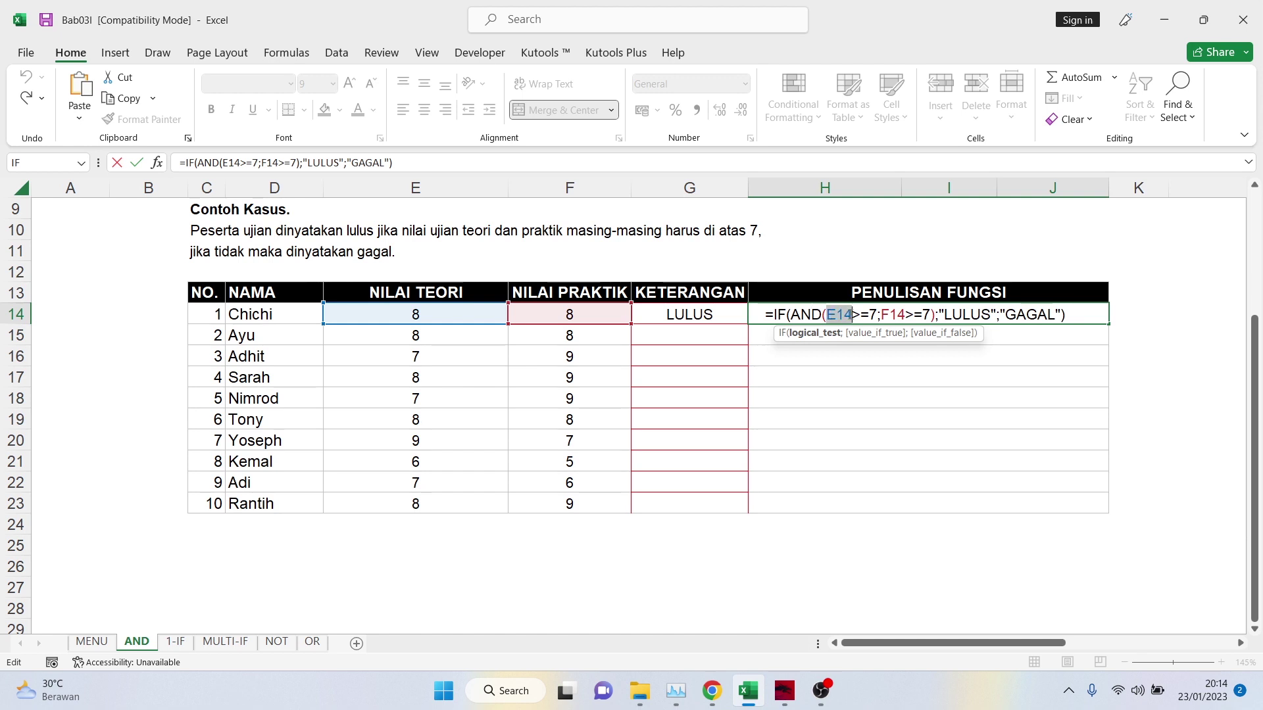
pyautogui.click(419, 314)
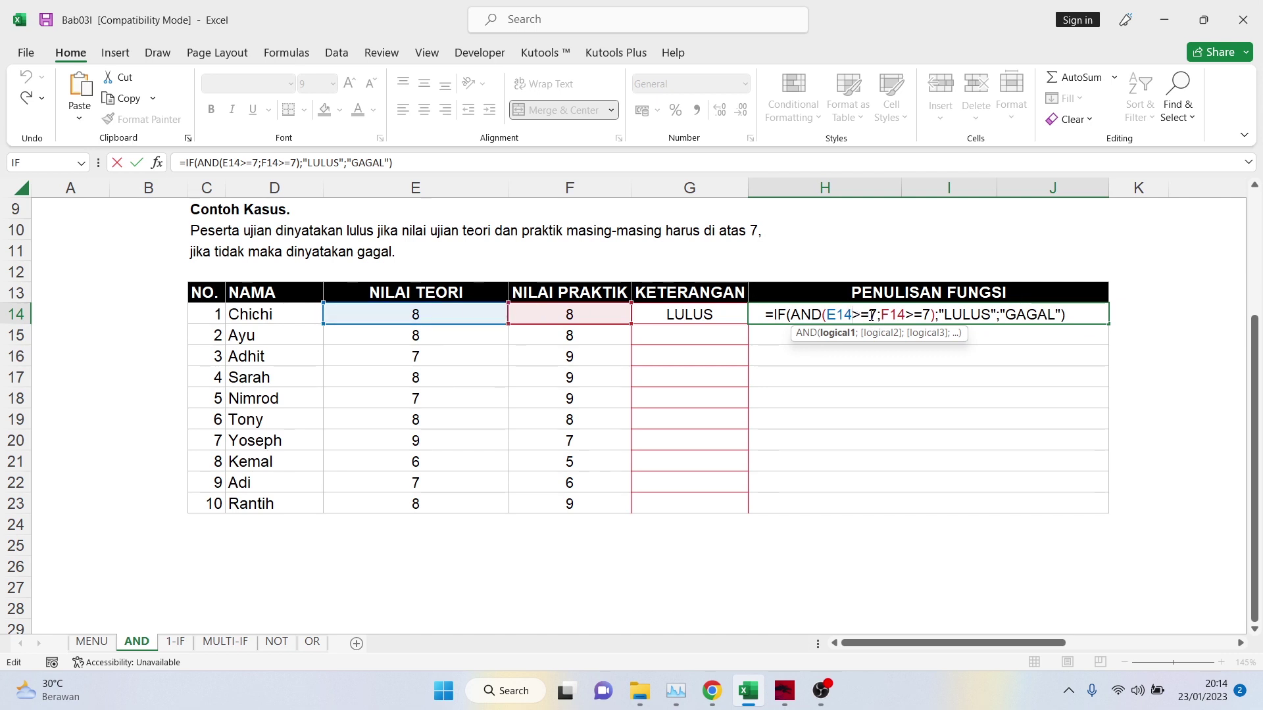
pyautogui.moveTo(870, 315); pyautogui.dragTo(865, 316)
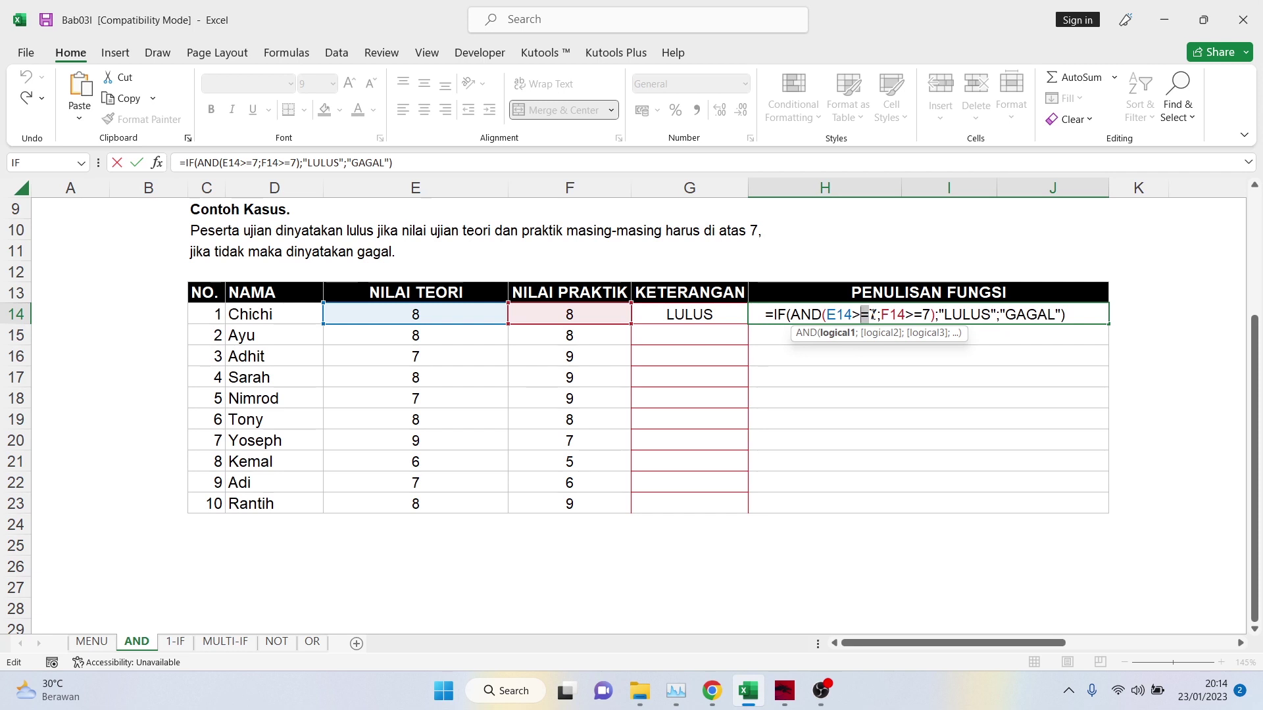
pyautogui.click(870, 315)
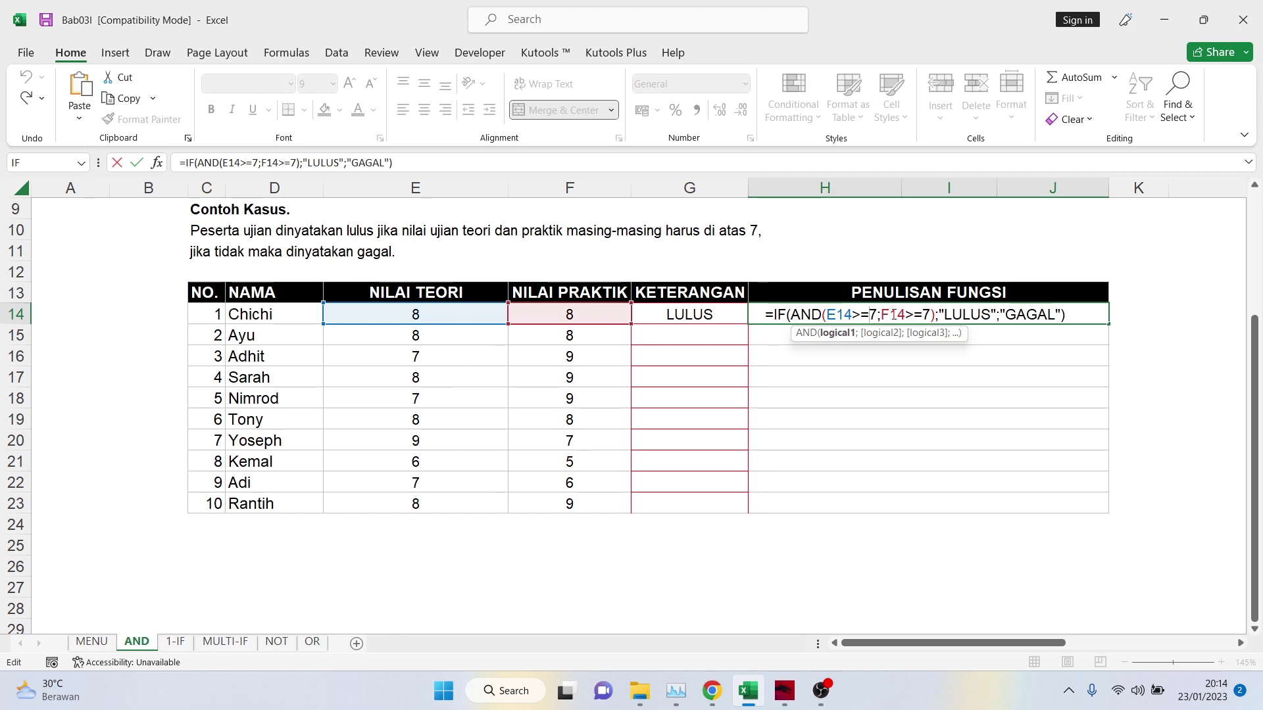
pyautogui.click(768, 315)
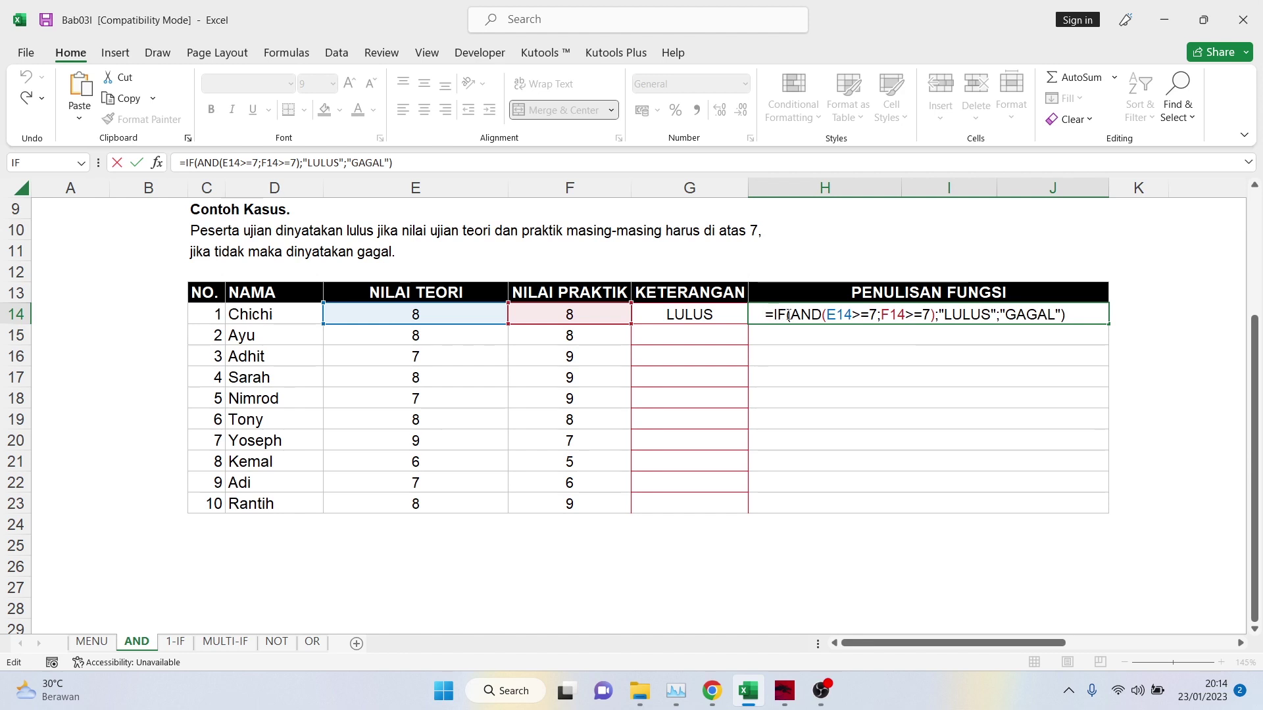
pyautogui.click(861, 316)
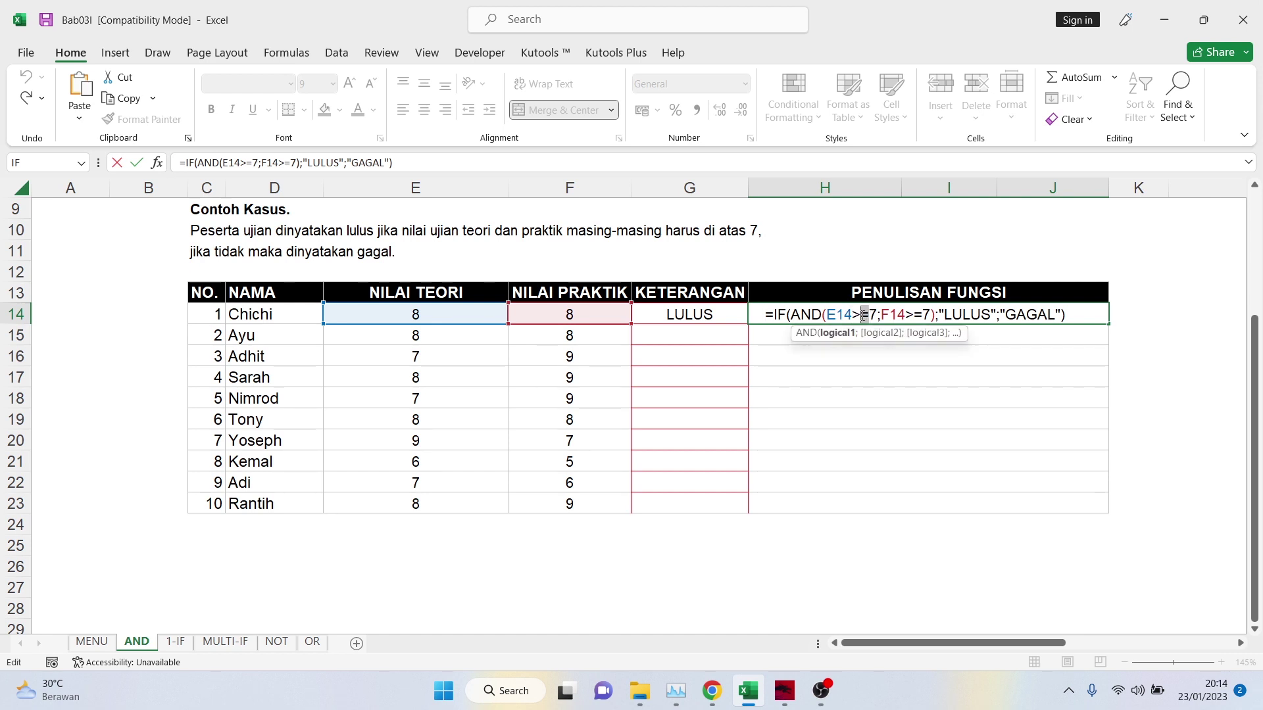
pyautogui.click(873, 316)
pyautogui.moveTo(882, 317); pyautogui.dragTo(878, 316)
pyautogui.click(881, 316)
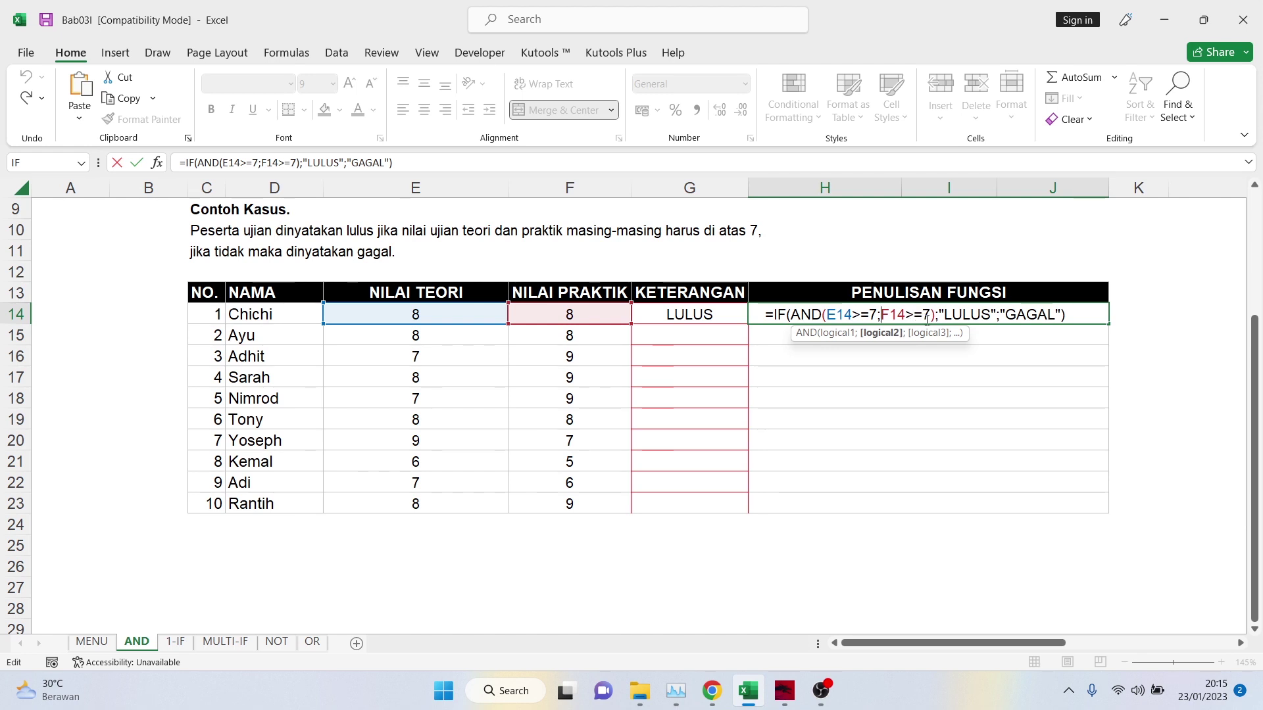
pyautogui.moveTo(930, 314); pyautogui.dragTo(923, 314)
pyautogui.click(939, 314)
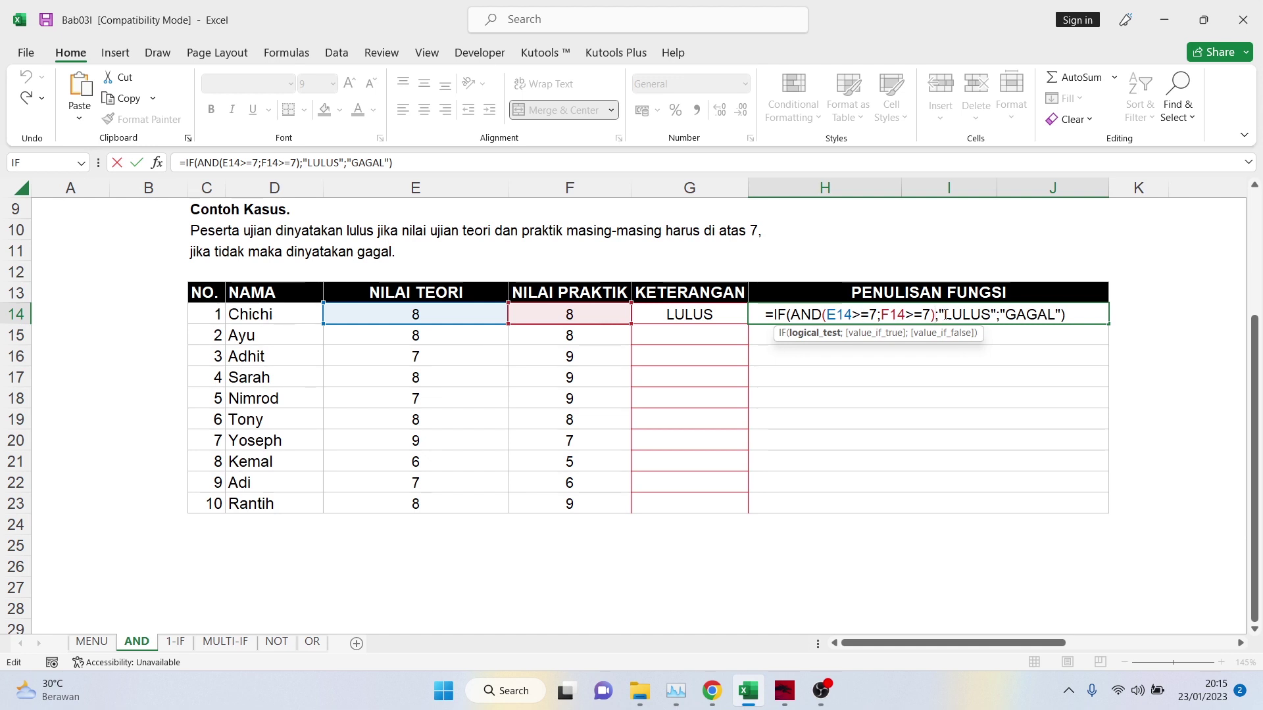
pyautogui.press('Return')
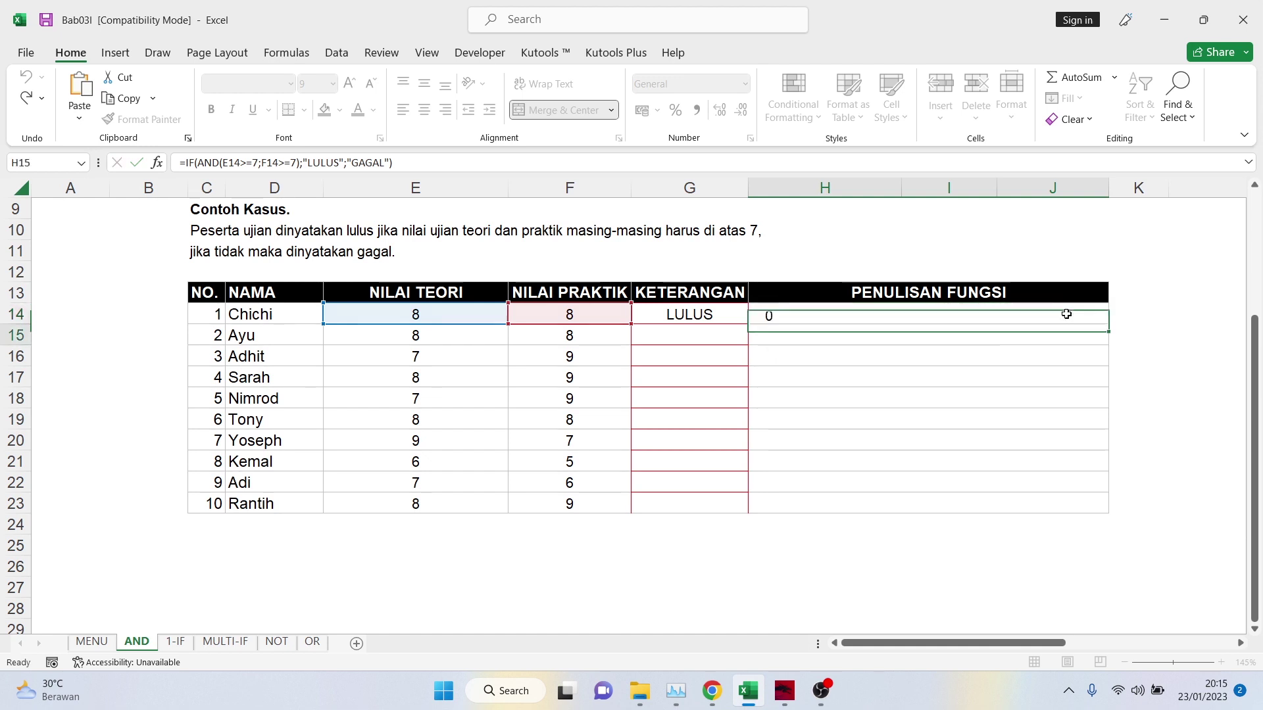
# Step: Set the NILAI PRAKTIK score in F14 to 6 and check it against the formula in H14
pyautogui.click(567, 315)
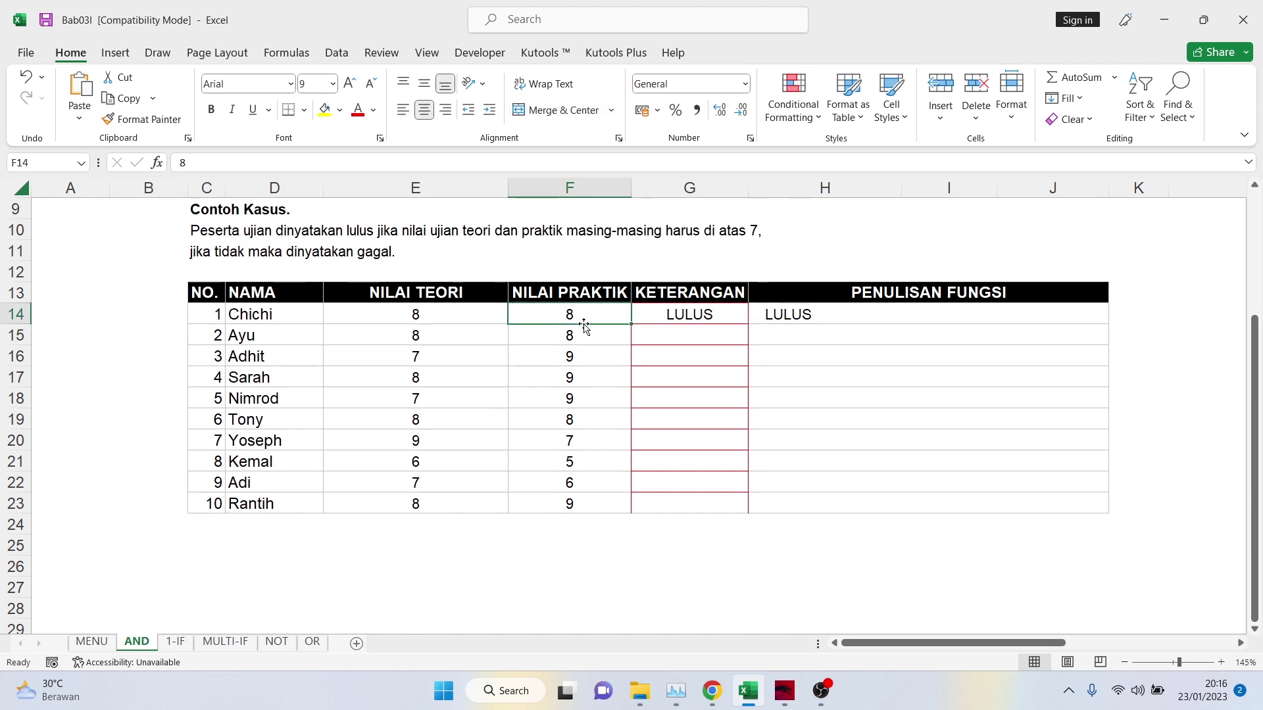
pyautogui.write('6')
pyautogui.click(717, 337)
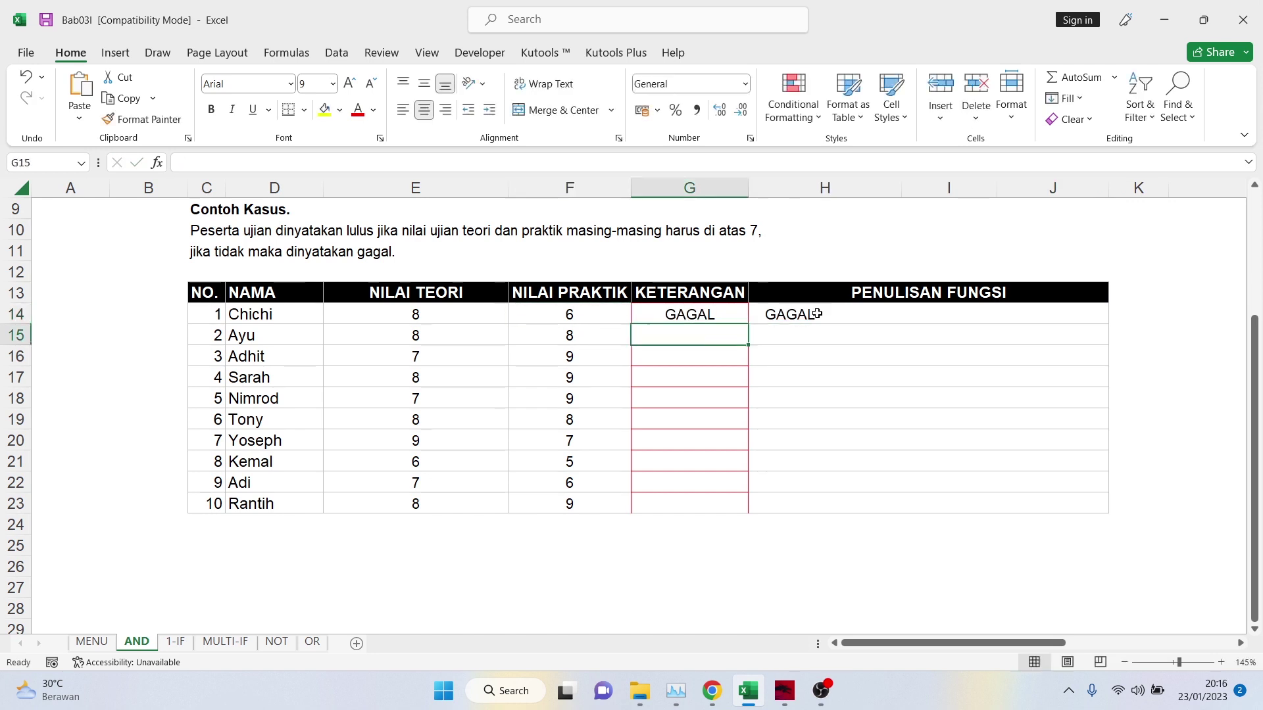
pyautogui.click(567, 314)
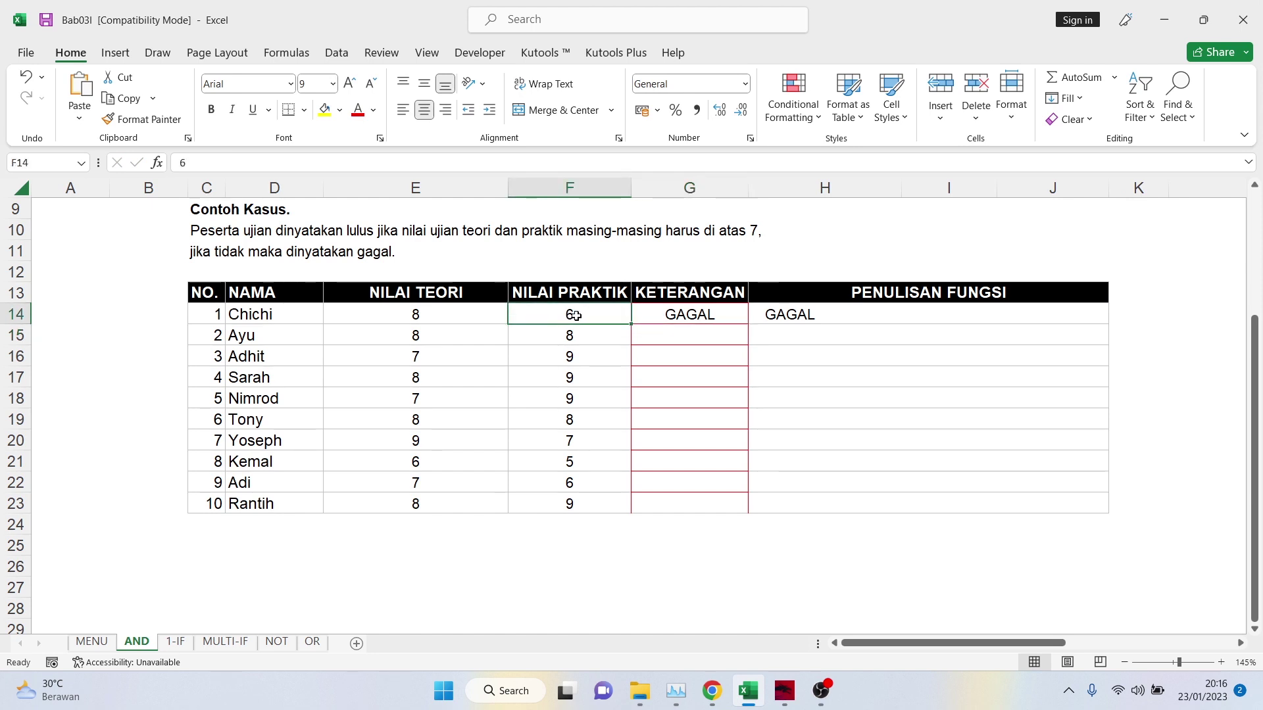
pyautogui.doubleClick(764, 314)
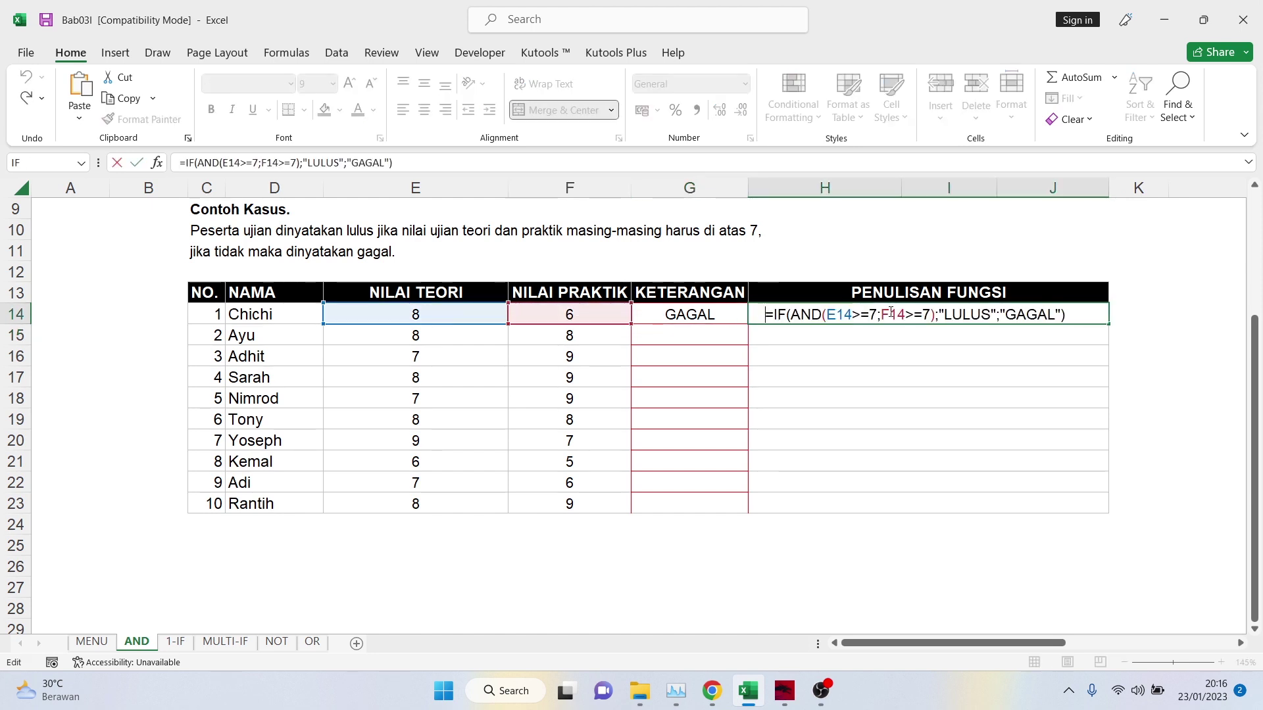
pyautogui.press('Return')
# Step: Set the NILAI PRAKTIK score in F14 to 7
pyautogui.click(567, 318)
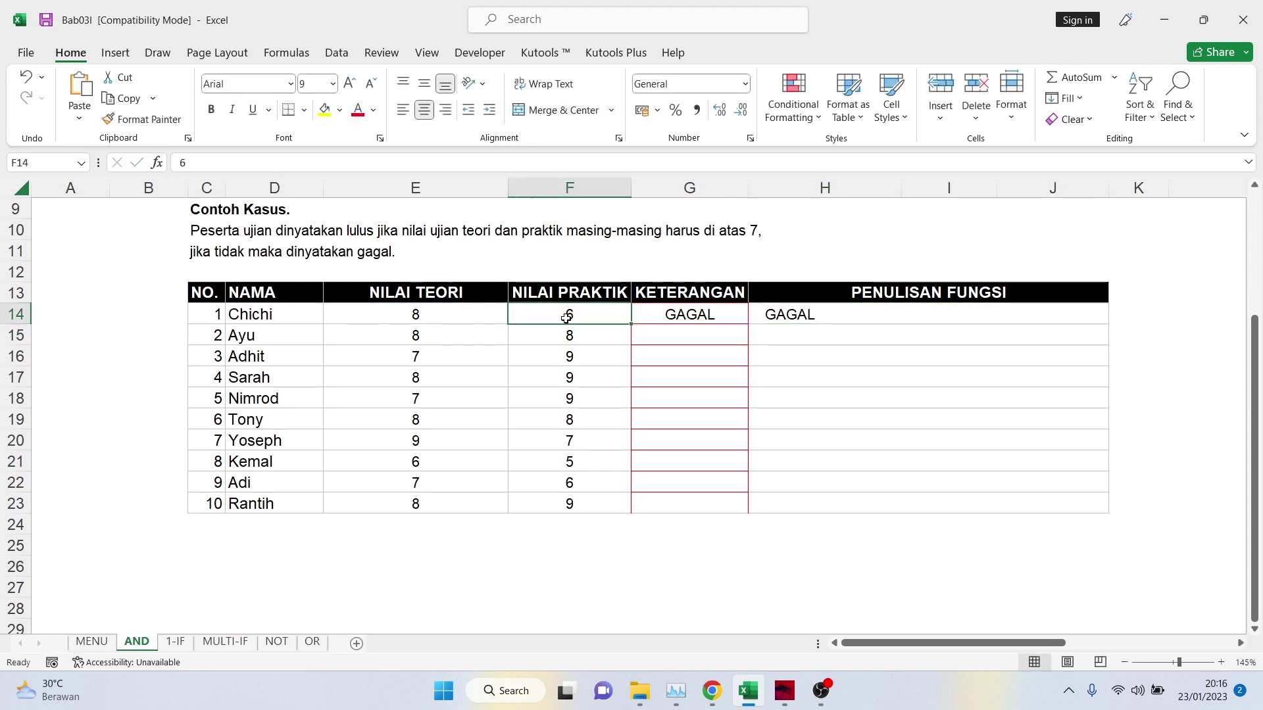
pyautogui.write('7')
pyautogui.press('Return')
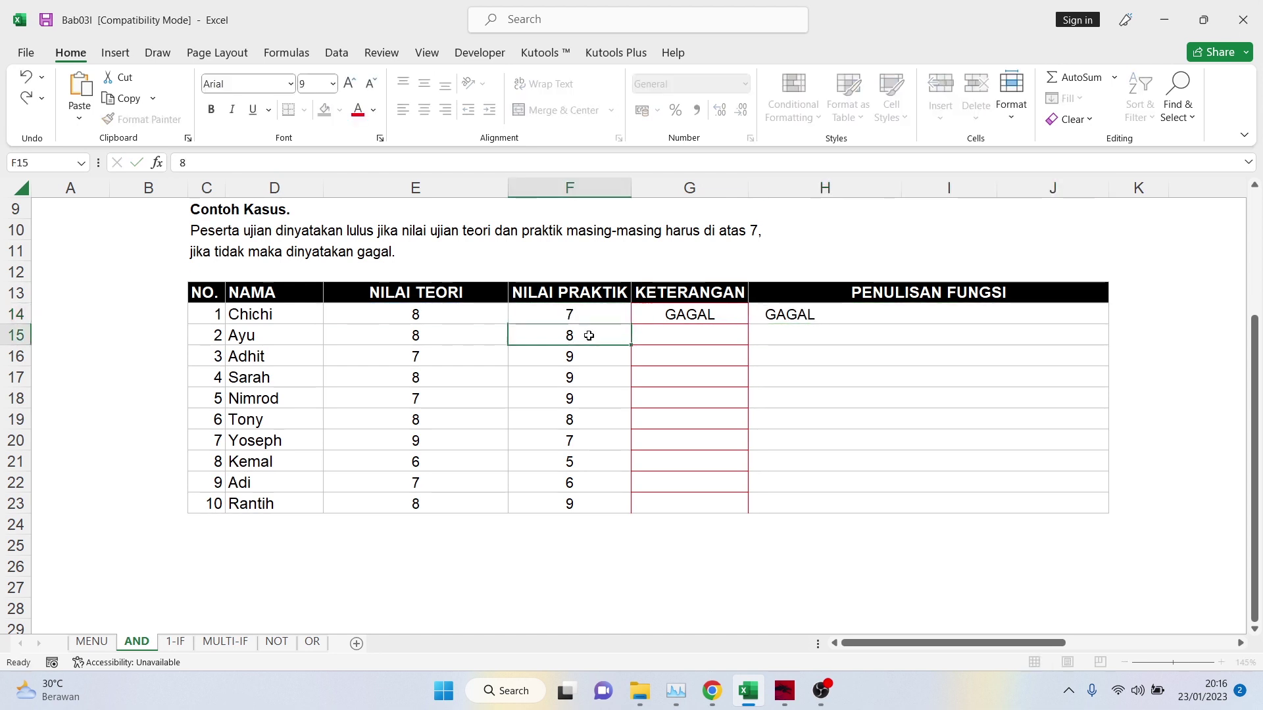
# Step: Remove the equals sign from both comparisons in H14 so that the formula reads =IF(AND(E14>7;F14>7);"LULUS";"GAGAL")
pyautogui.doubleClick(789, 316)
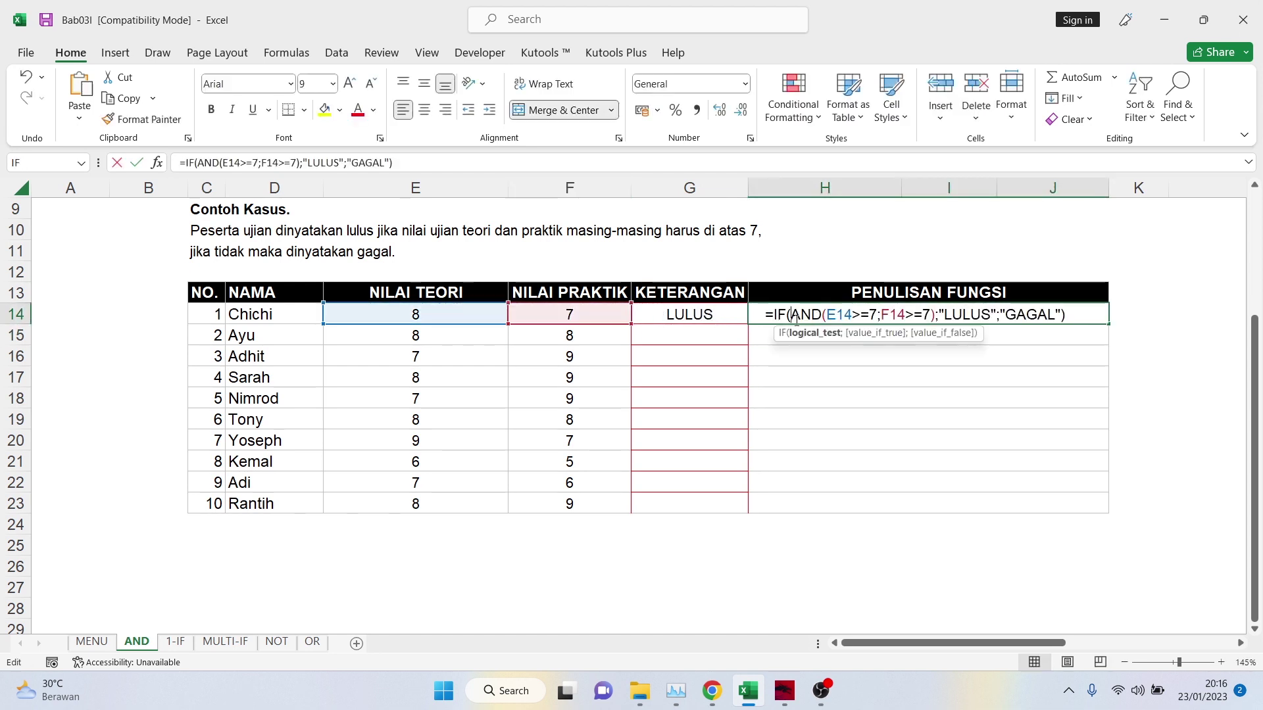
pyautogui.doubleClick(864, 315)
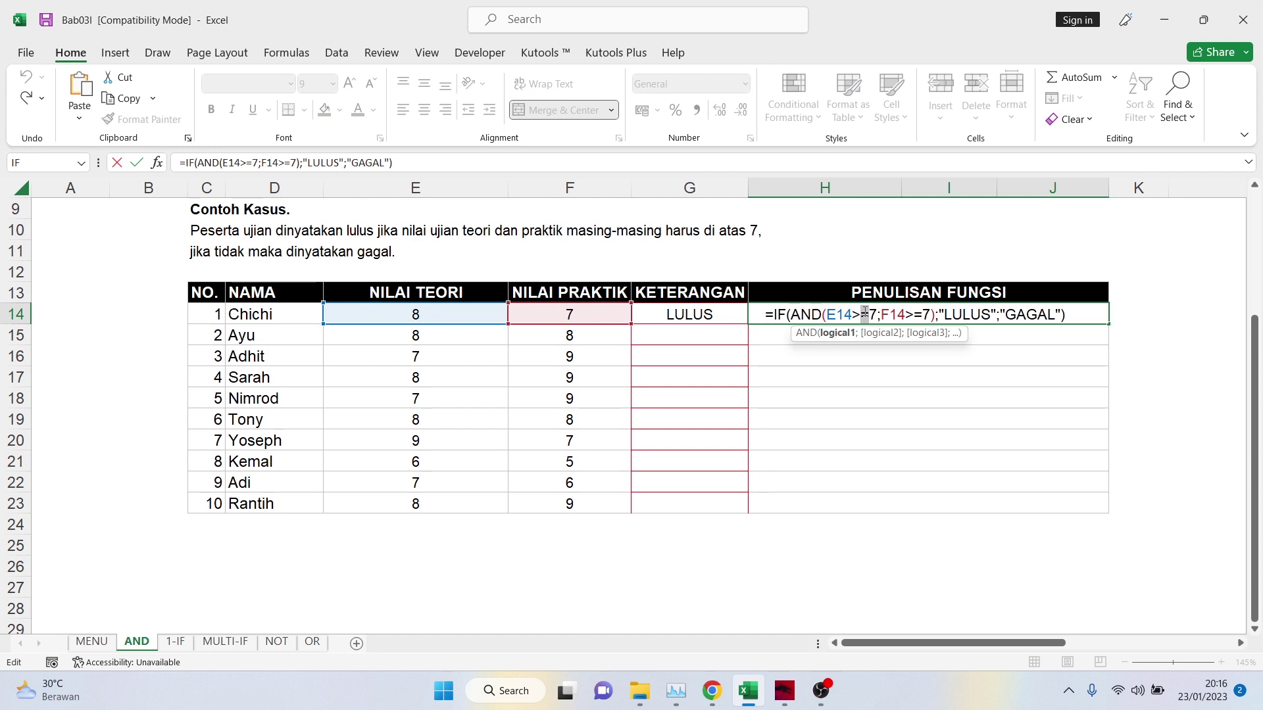
pyautogui.moveTo(878, 313); pyautogui.dragTo(871, 312)
pyautogui.click(861, 312)
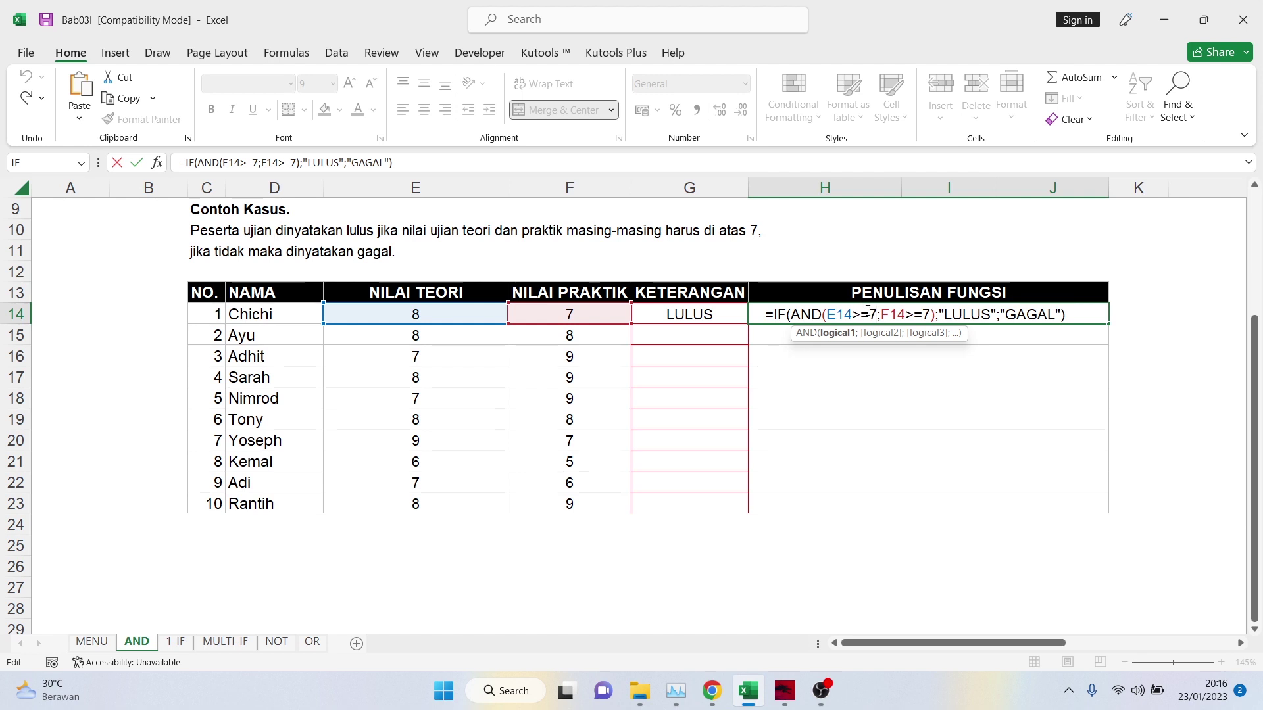
pyautogui.click(917, 309)
pyautogui.press('BackSpace')
pyautogui.press('Return')
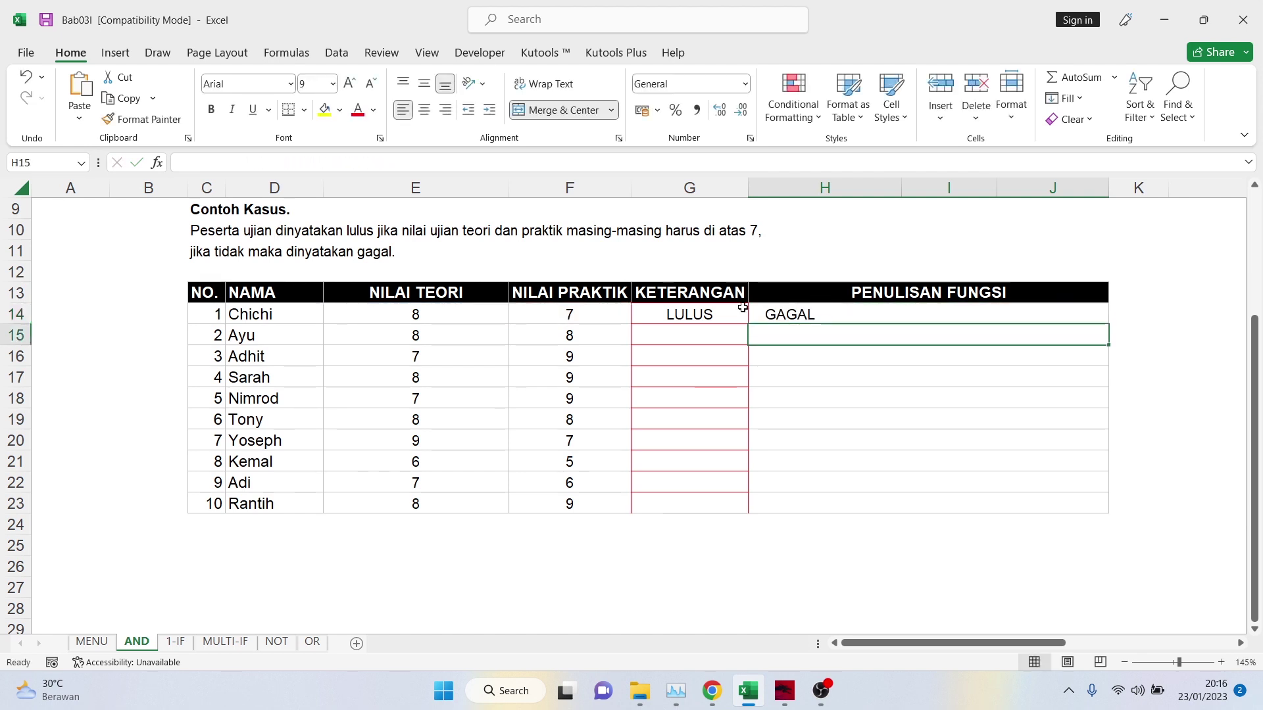
# Step: Try a NILAI PRAKTIK score of 8 in F14 and return it to 7 to test the H14 formula
pyautogui.click(768, 313)
pyautogui.click(594, 314)
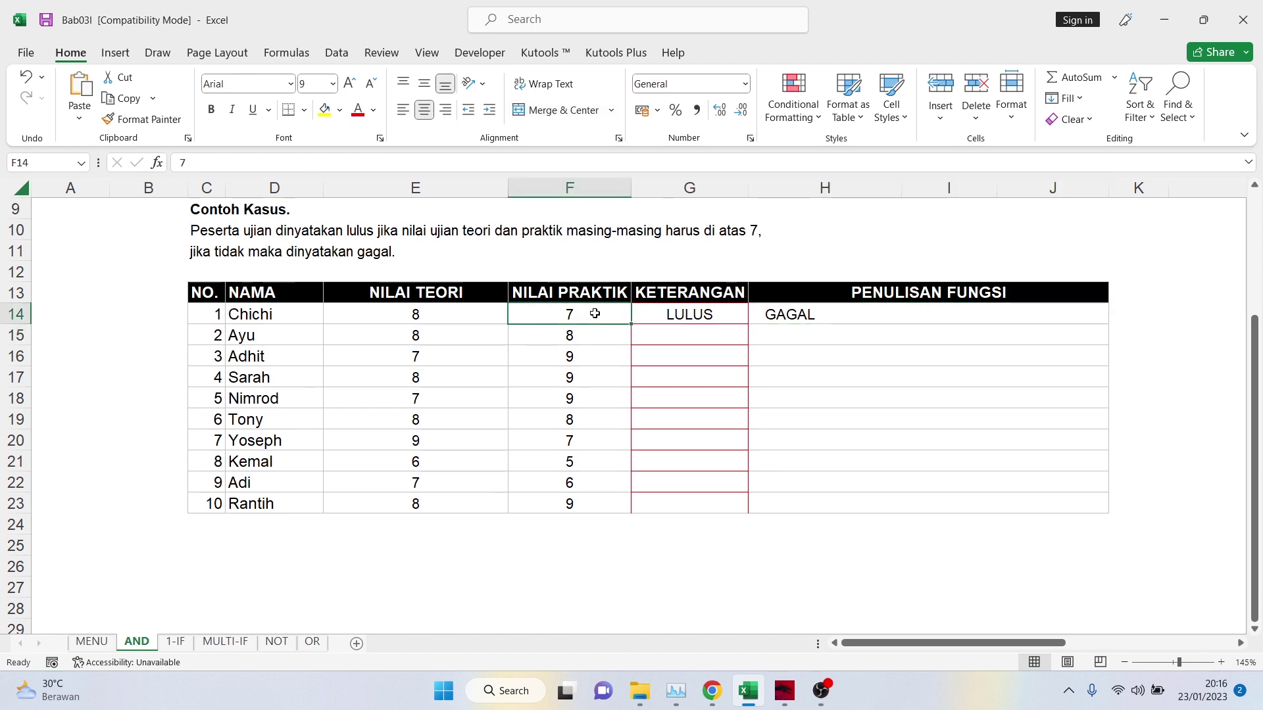
pyautogui.write('8')
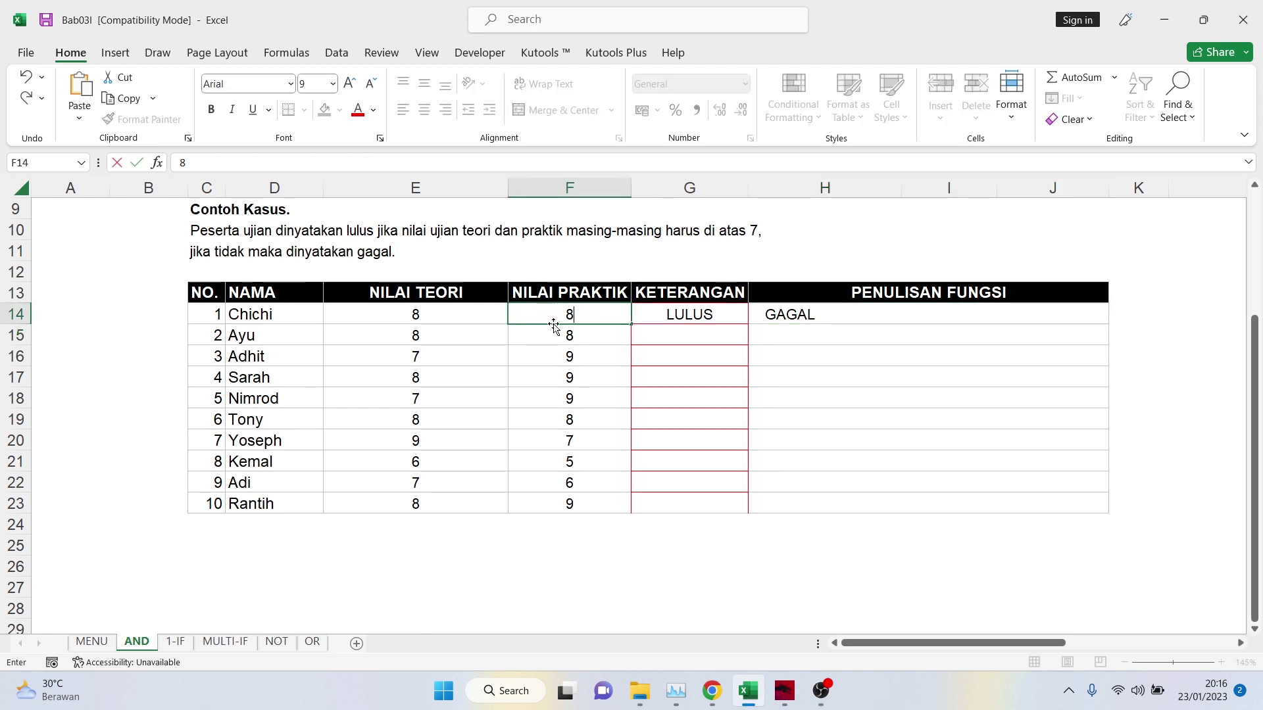
pyautogui.press('Return')
pyautogui.click(583, 313)
pyautogui.write('7')
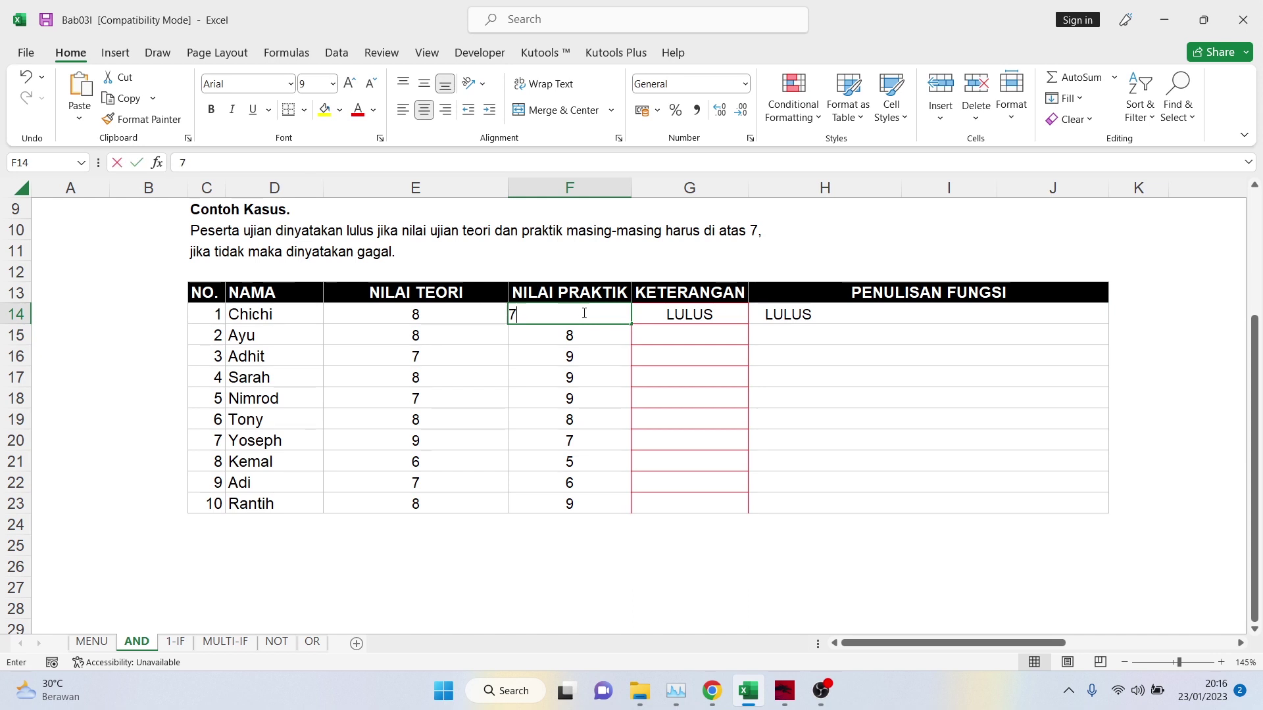
pyautogui.press('Return')
# Step: Change both comparisons in H14 to greater than or equal so that the formula reads =IF(AND(E14>=7;F14>=7);"LULUS";"GAGAL")
pyautogui.click(468, 318)
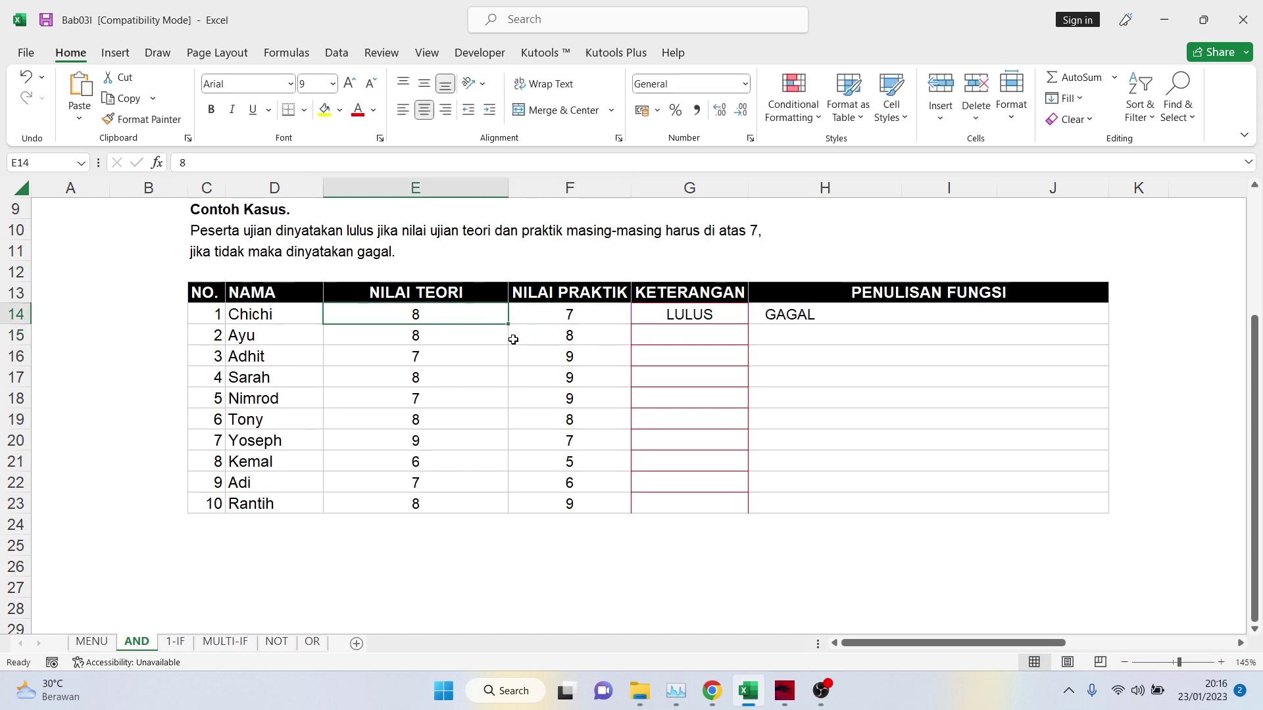
pyautogui.click(598, 320)
pyautogui.click(756, 313)
pyautogui.doubleClick(765, 314)
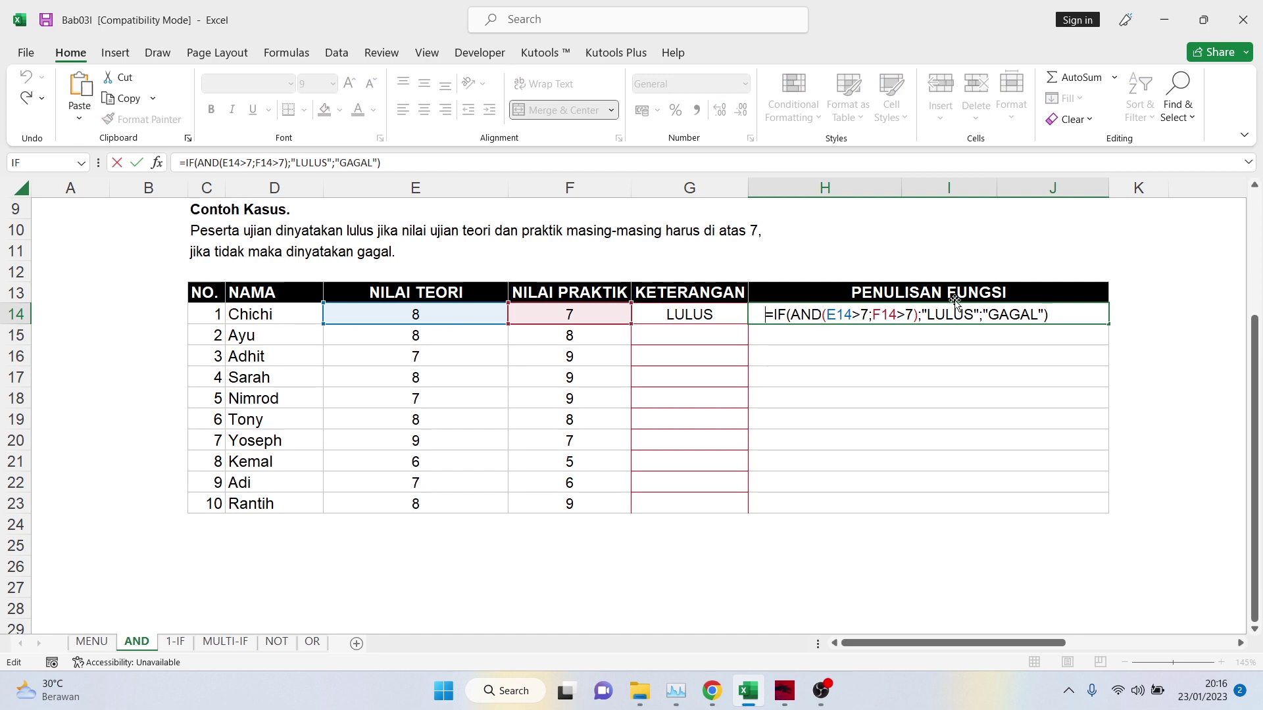
pyautogui.click(862, 314)
pyautogui.write('=')
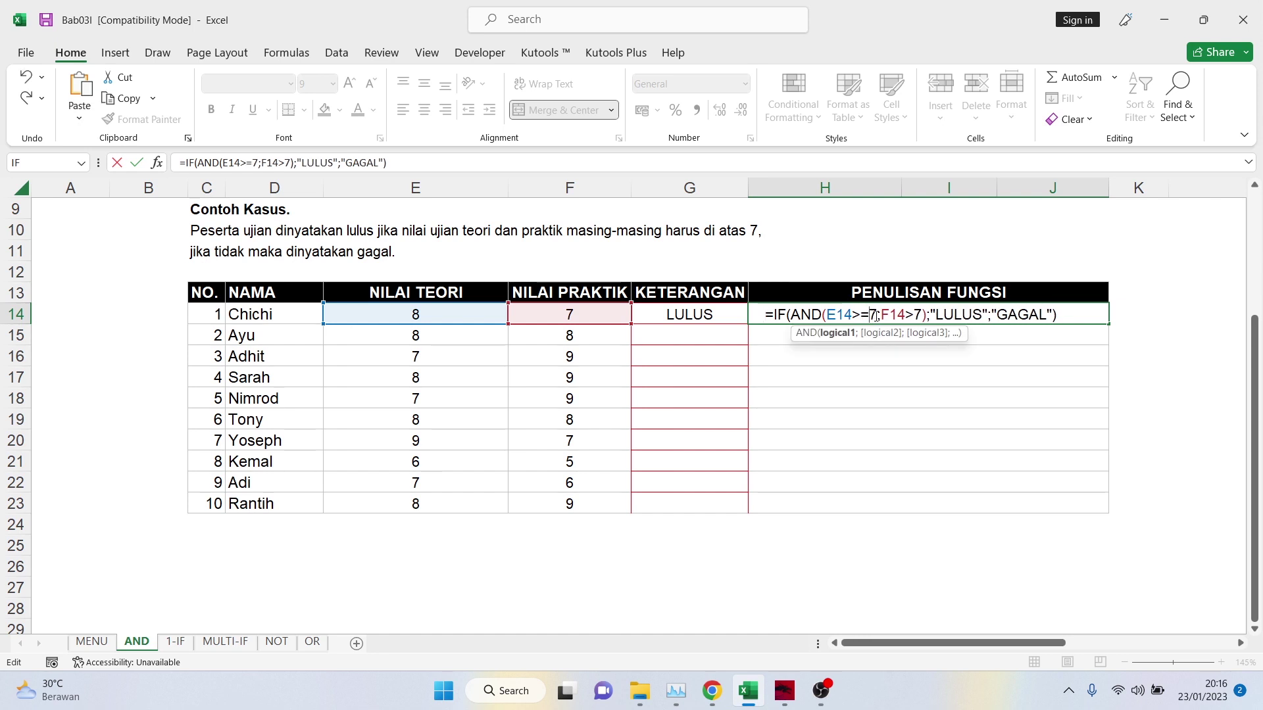
pyautogui.click(912, 315)
pyautogui.write('=')
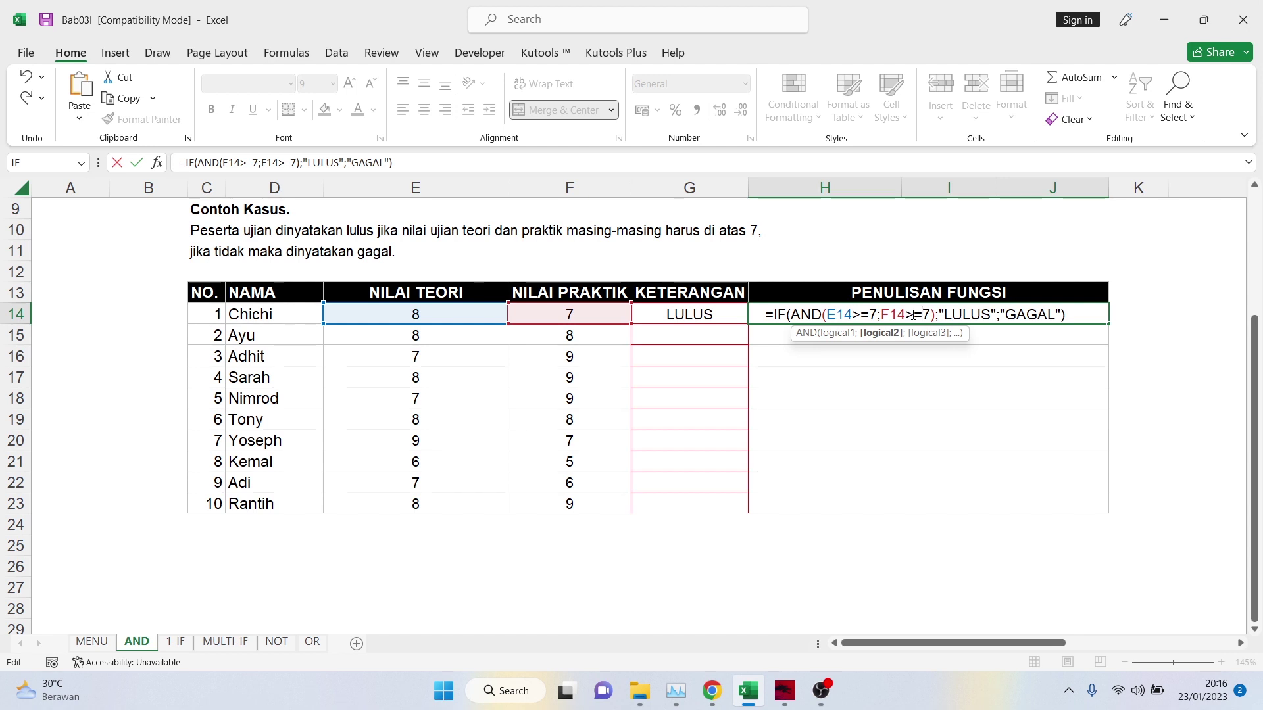
pyautogui.doubleClick(872, 316)
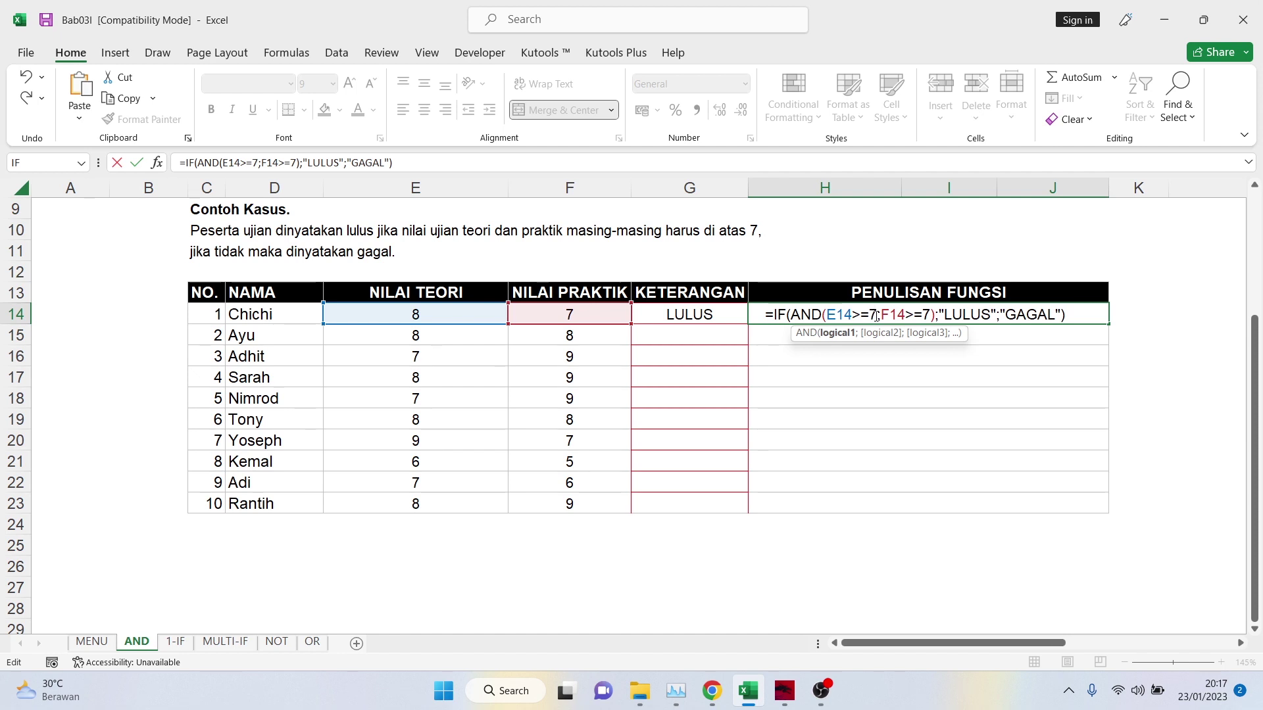
pyautogui.moveTo(879, 316); pyautogui.dragTo(871, 316)
pyautogui.click(873, 317)
pyautogui.press('Return')
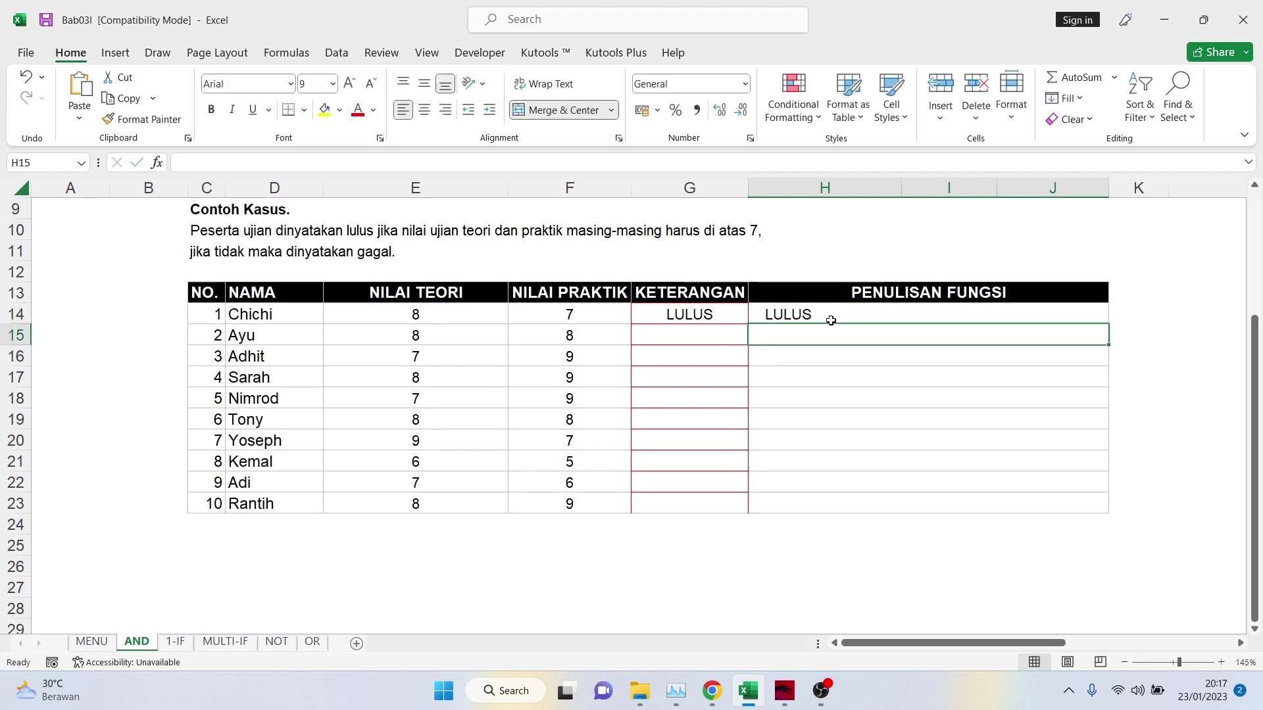
# Step: Enter passing thresholds above the score headers: 7 in F12 and 8 in E12
pyautogui.click(621, 273)
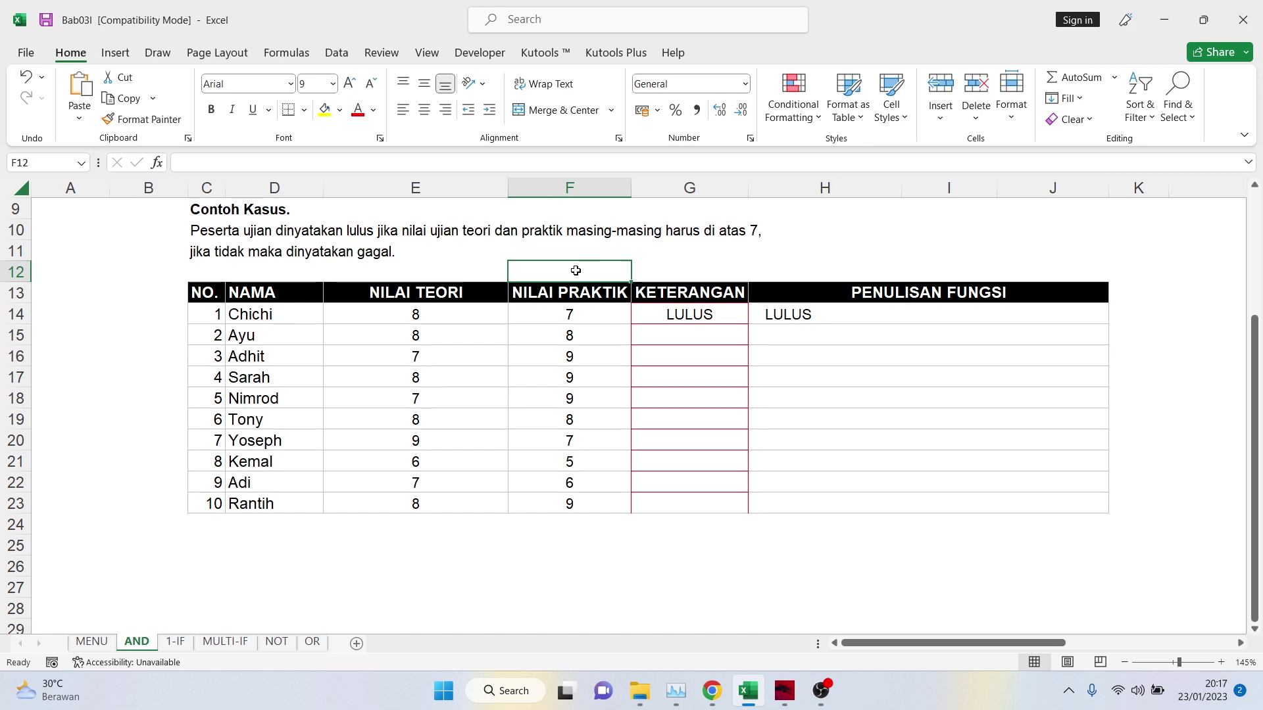
pyautogui.write('7')
pyautogui.click(641, 274)
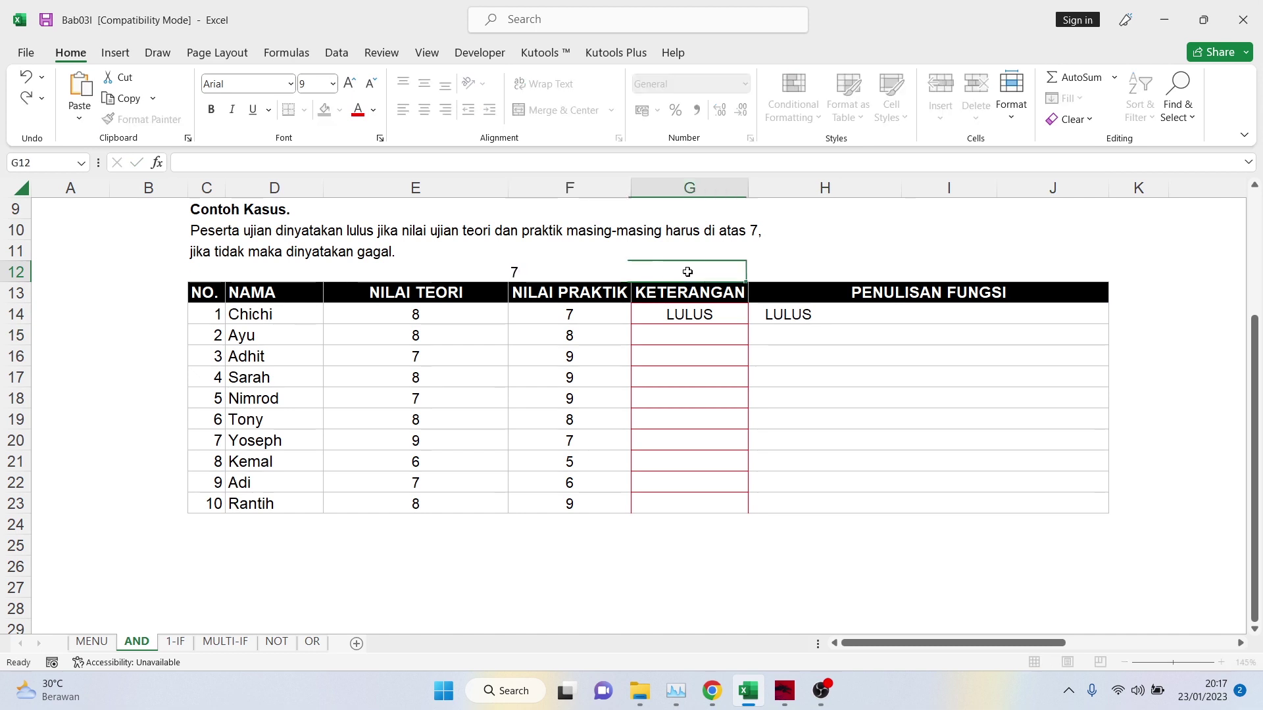
pyautogui.click(595, 272)
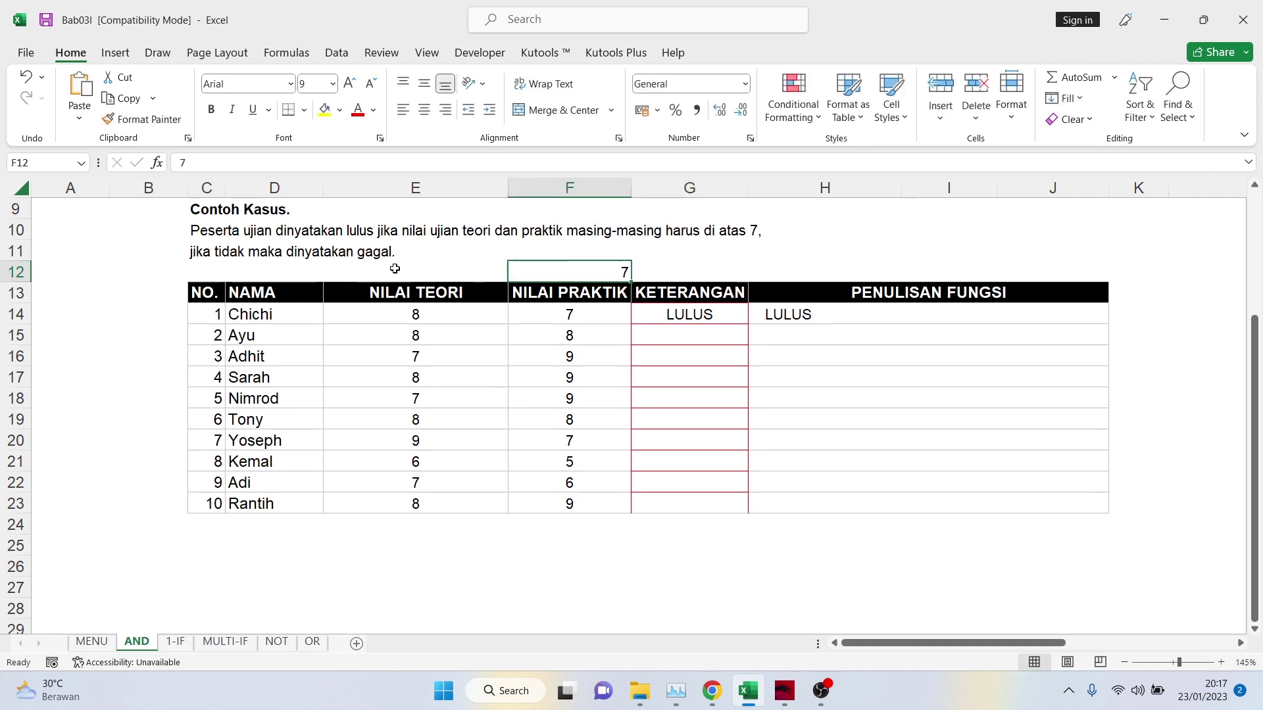
pyautogui.click(433, 273)
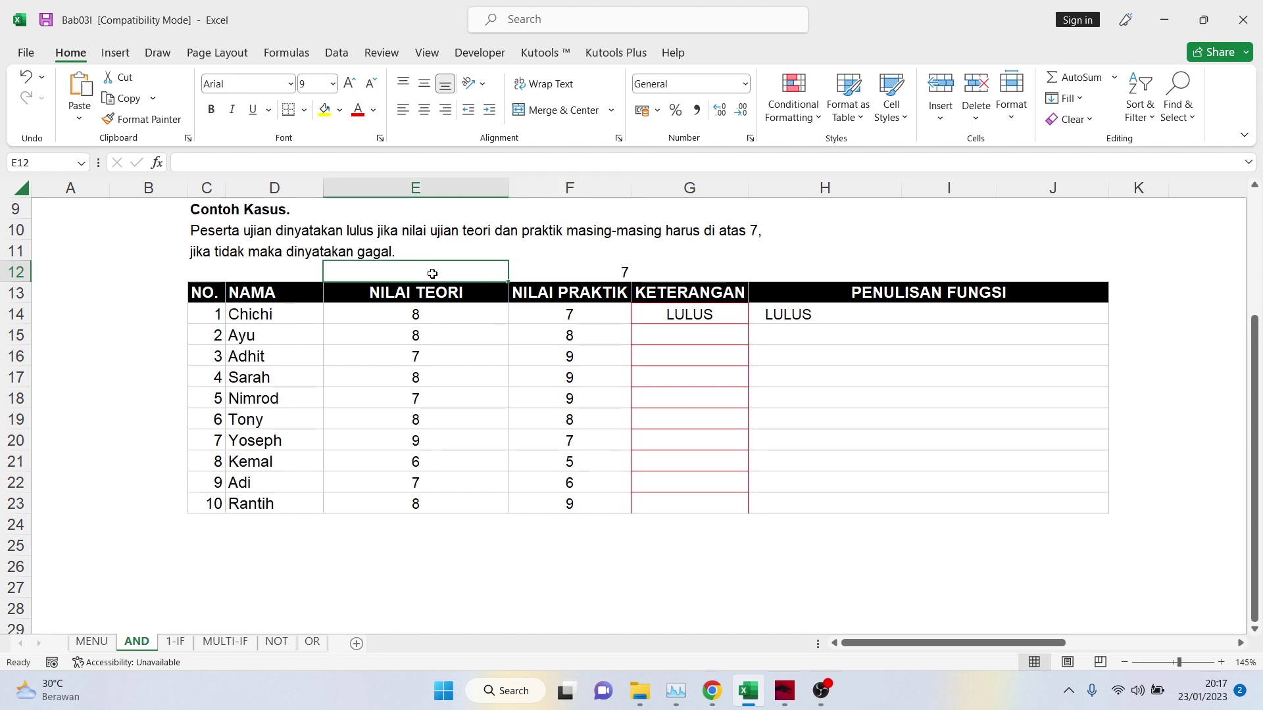
pyautogui.write('8')
pyautogui.press('Tab')
# Step: Replace the fixed thresholds in H14 with cell references so that the formula reads =IF(AND(E14>=E12;F14>=F12);"LULUS";"GAGAL")
pyautogui.doubleClick(809, 313)
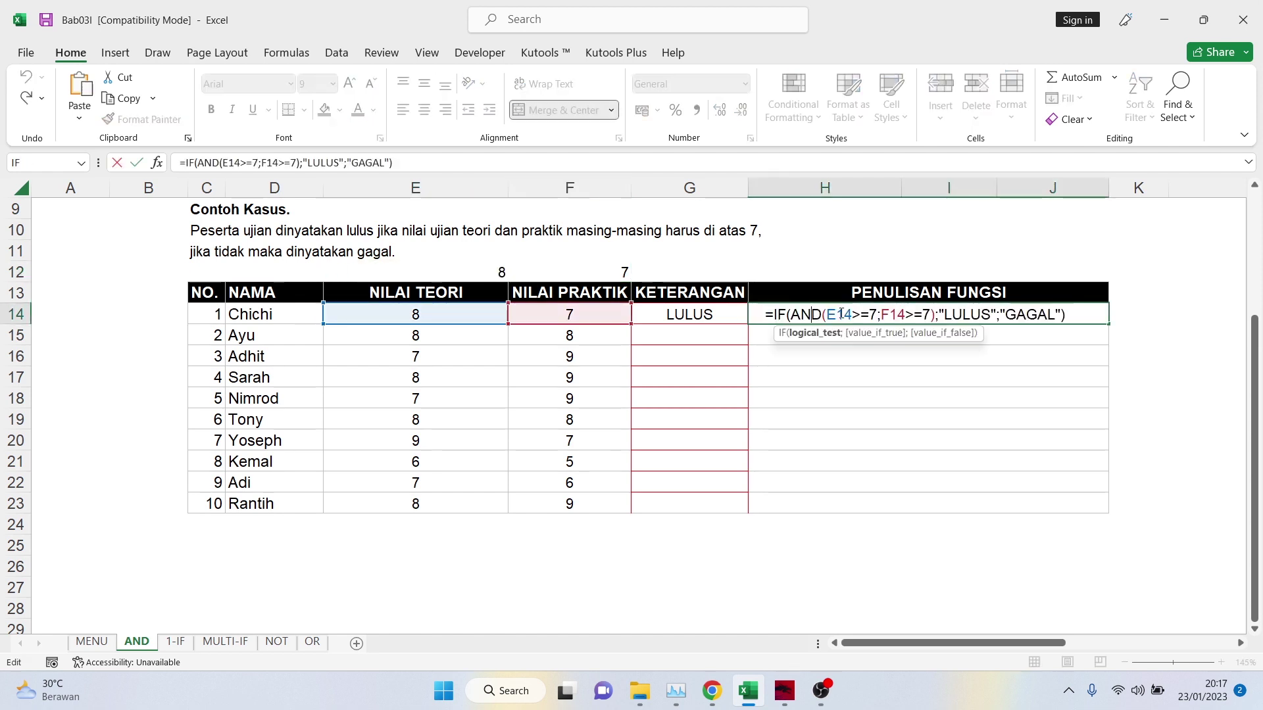
pyautogui.doubleClick(873, 314)
pyautogui.press('BackSpace')
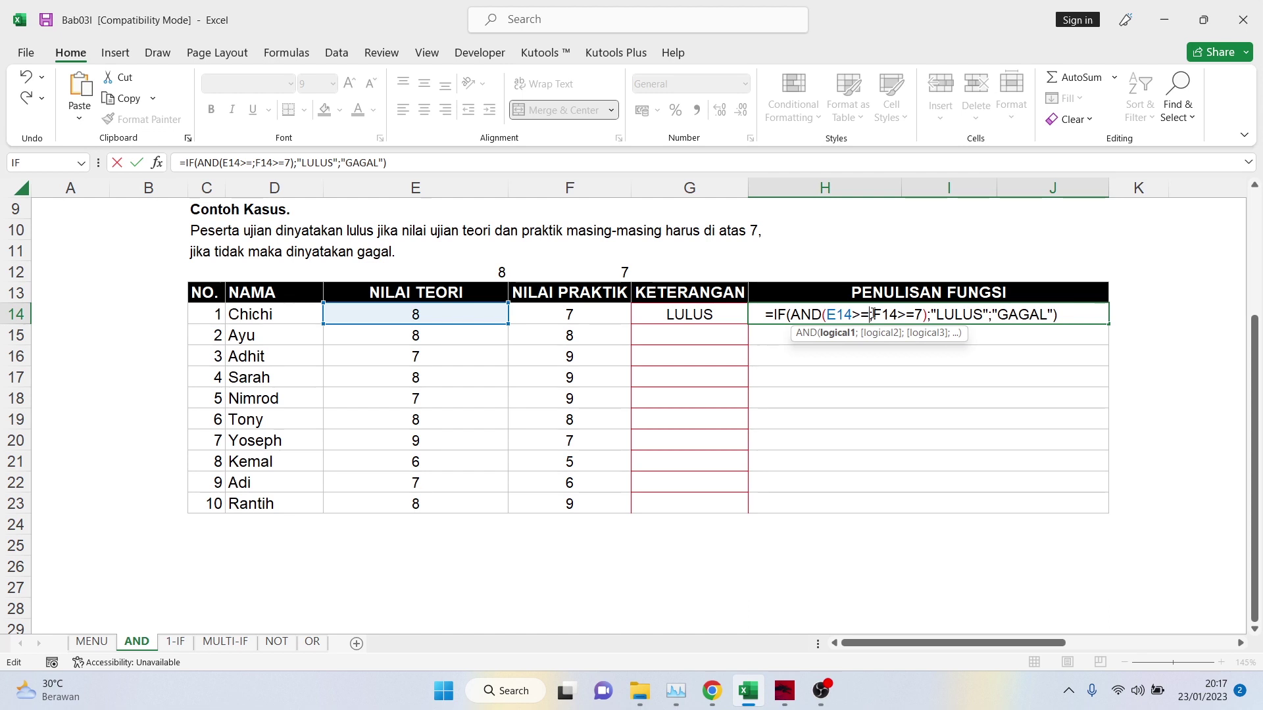
pyautogui.click(475, 275)
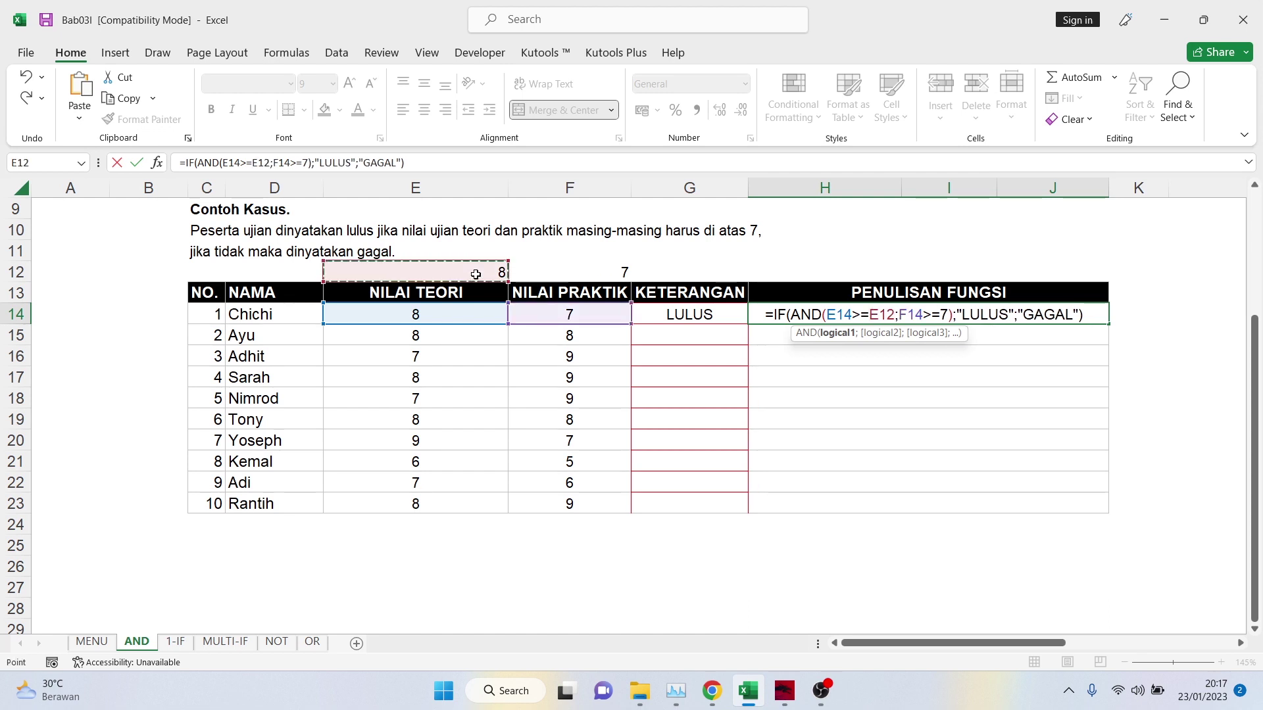
pyautogui.click(946, 315)
pyautogui.doubleClick(945, 314)
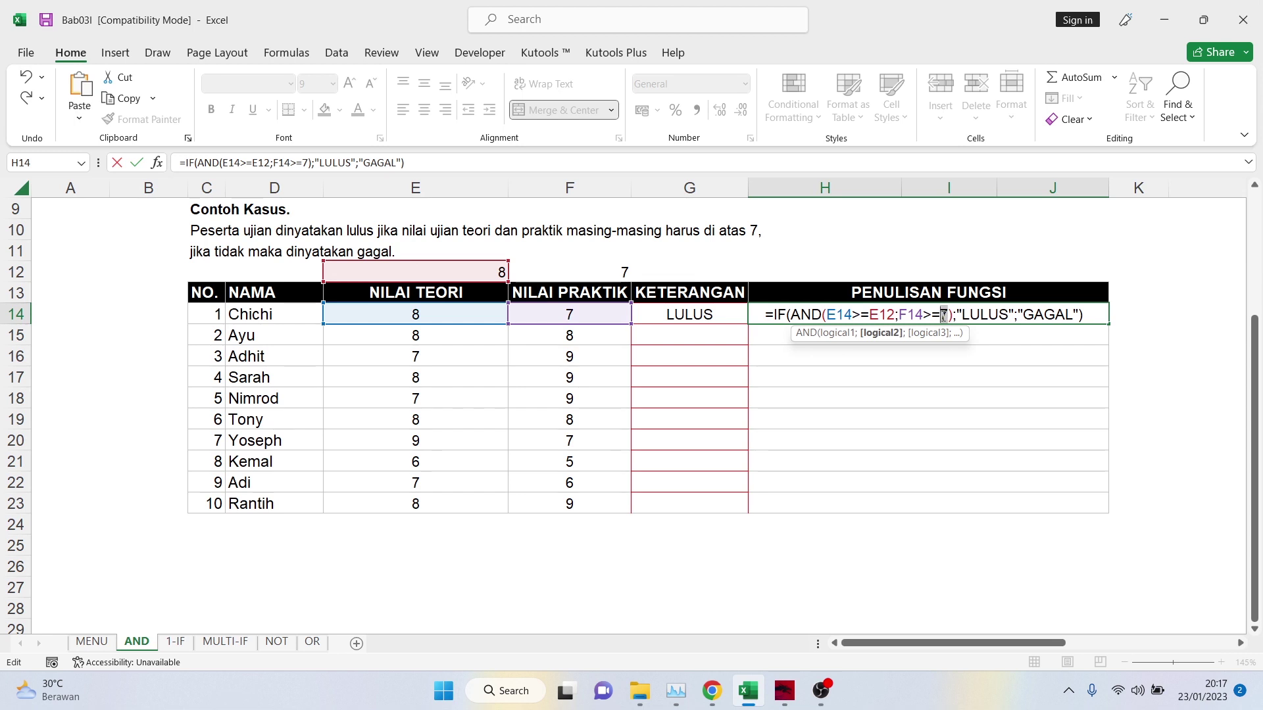
pyautogui.press('BackSpace')
pyautogui.click(579, 271)
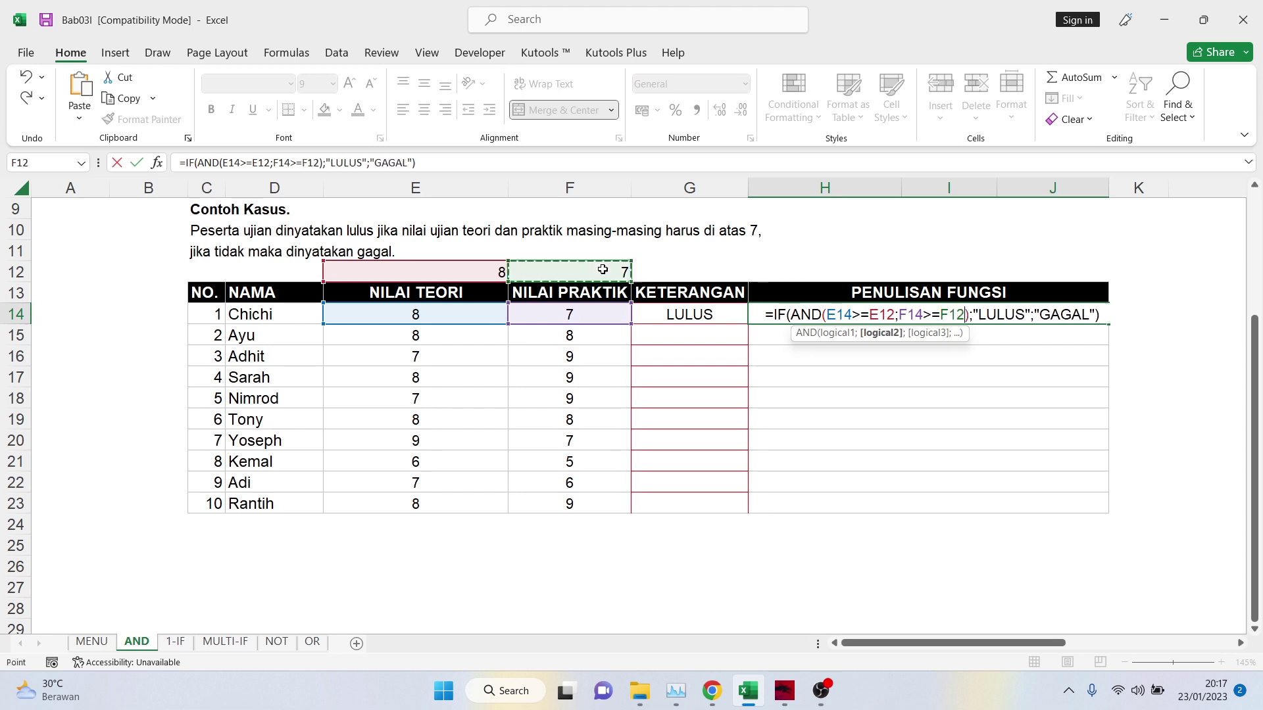
pyautogui.press('Return')
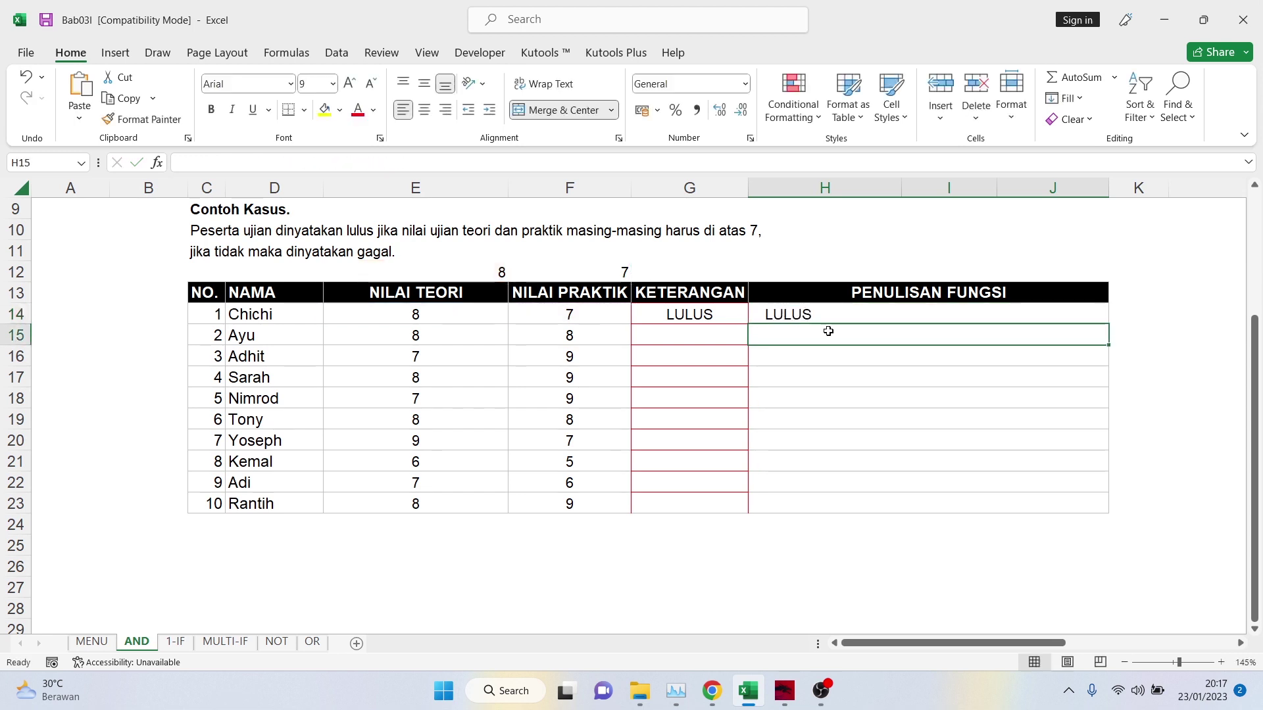
# Step: Examine the H14 formula's AND conditions, its "LULUS" and "GAGAL" results and its closing parenthesis
pyautogui.doubleClick(825, 314)
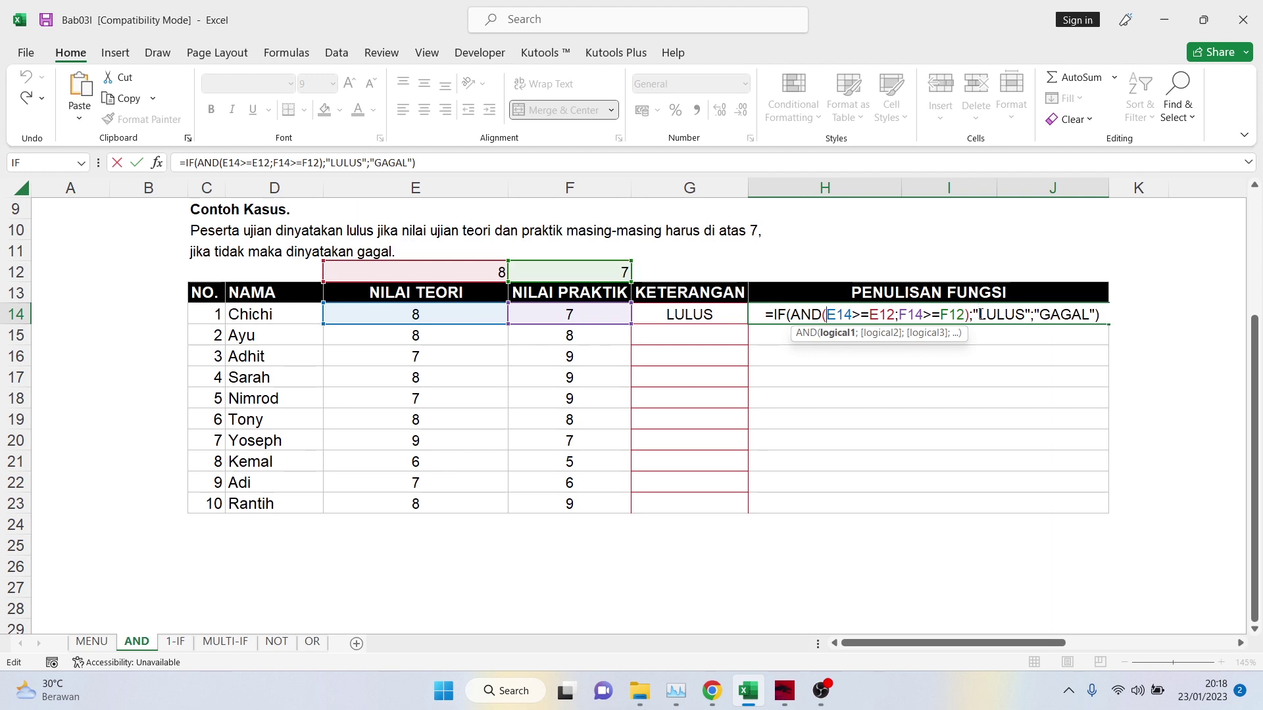
pyautogui.moveTo(979, 310); pyautogui.dragTo(1082, 313)
pyautogui.click(1082, 314)
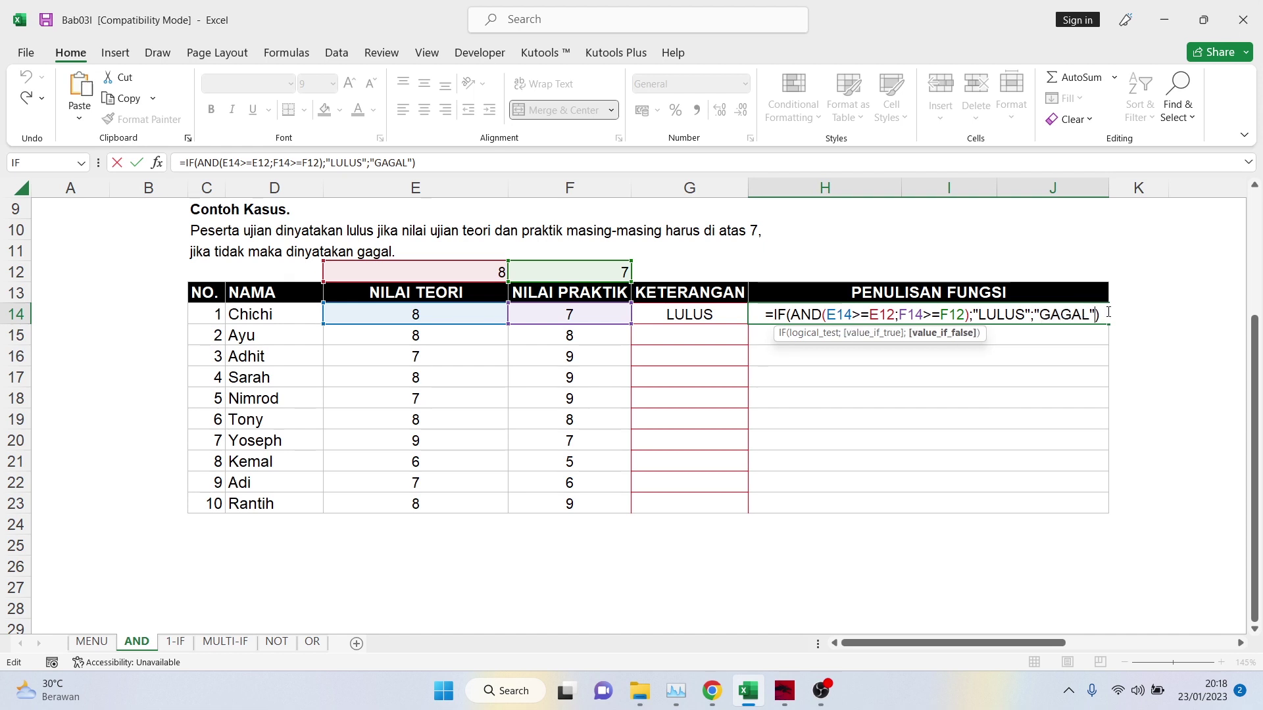
pyautogui.click(1106, 313)
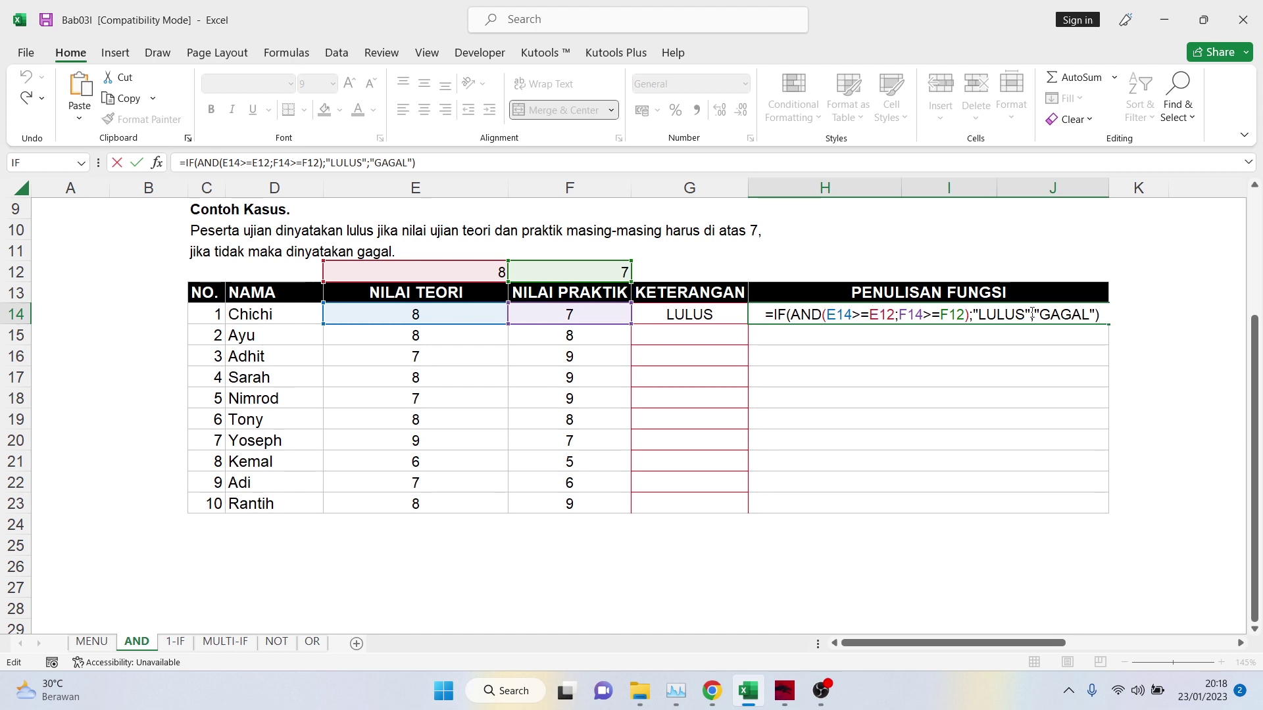
pyautogui.press('Return')
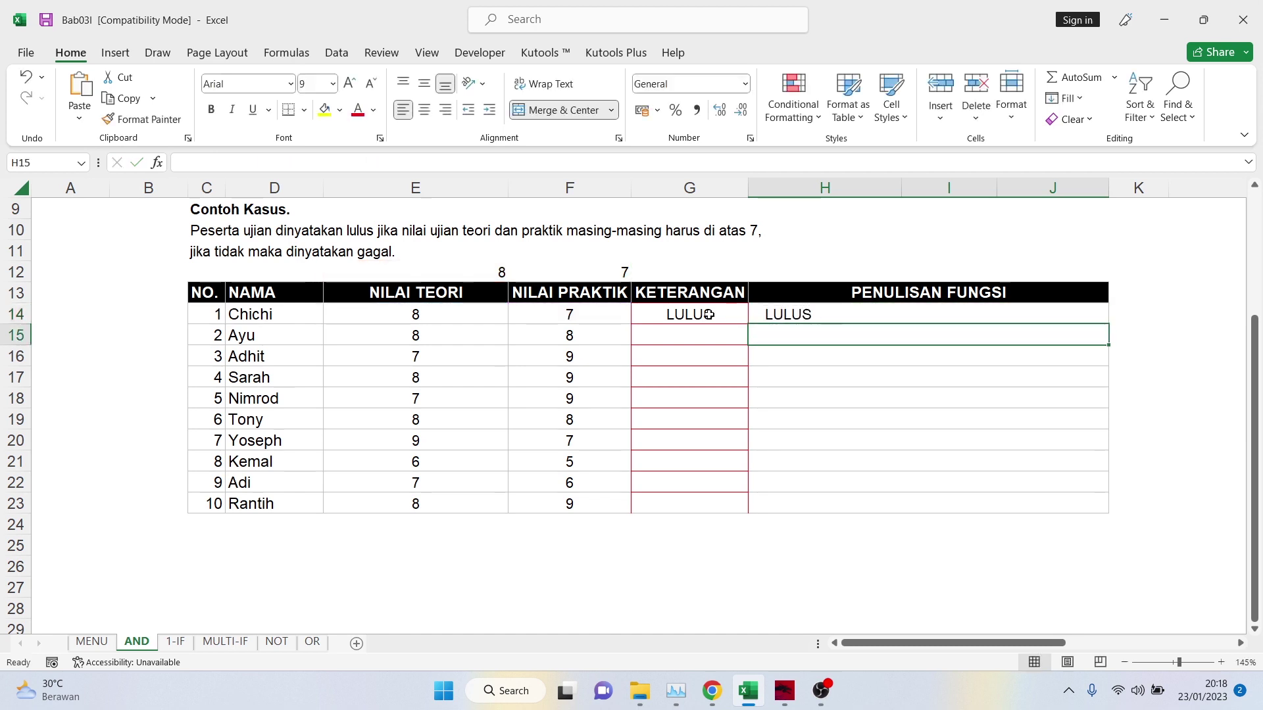
pyautogui.click(788, 315)
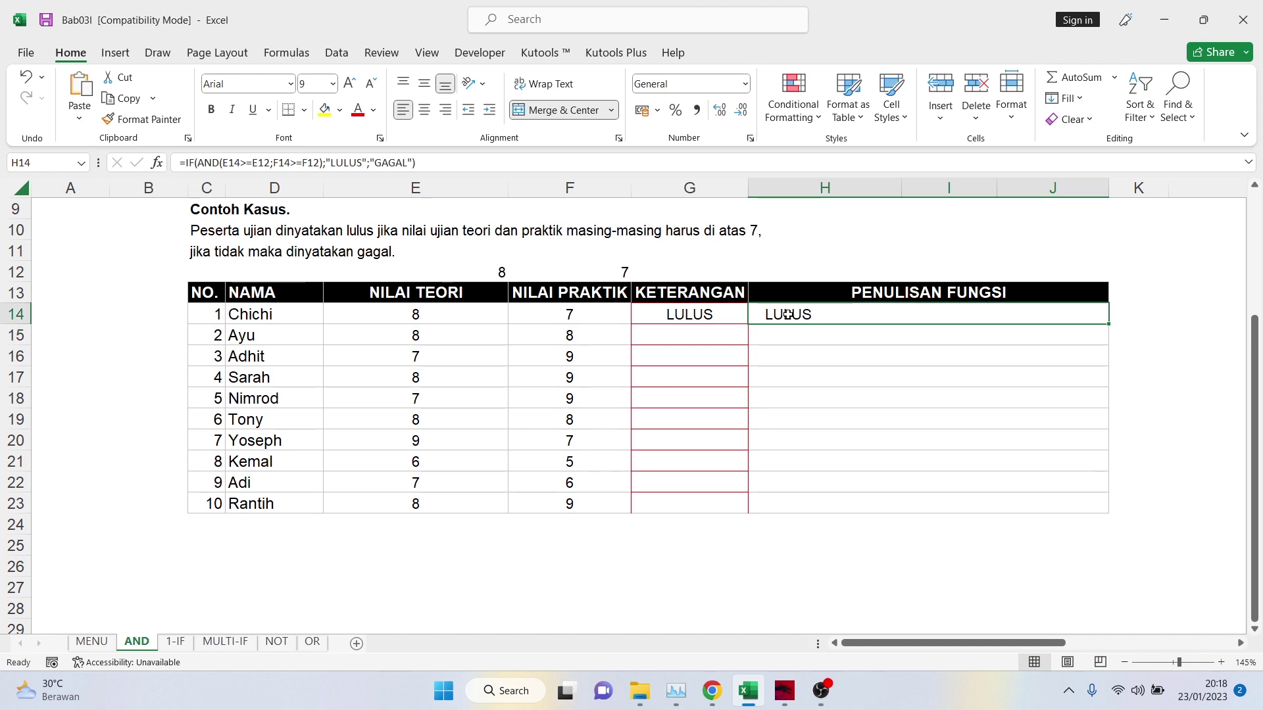
pyautogui.doubleClick(787, 314)
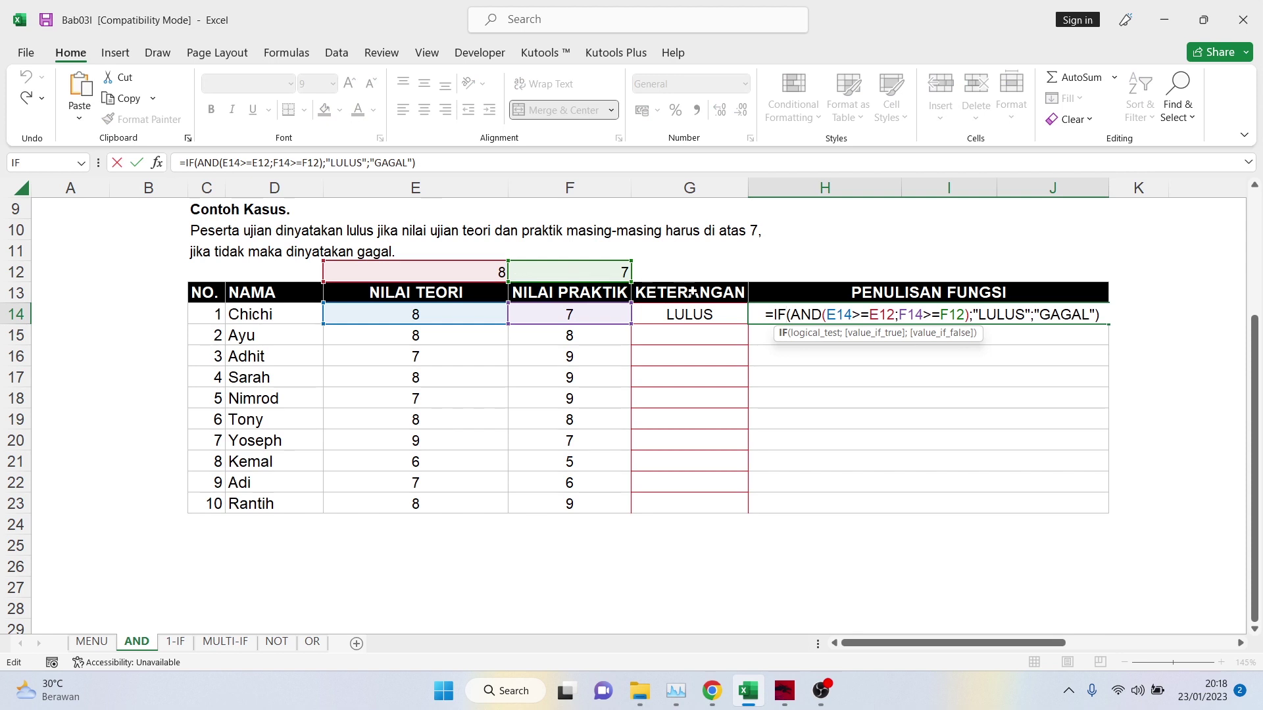
pyautogui.press('Return')
# Step: Replace the E12 and F12 references in H14 with the fixed value 7 in both comparisons
pyautogui.doubleClick(787, 313)
pyautogui.moveTo(896, 314); pyautogui.dragTo(869, 316)
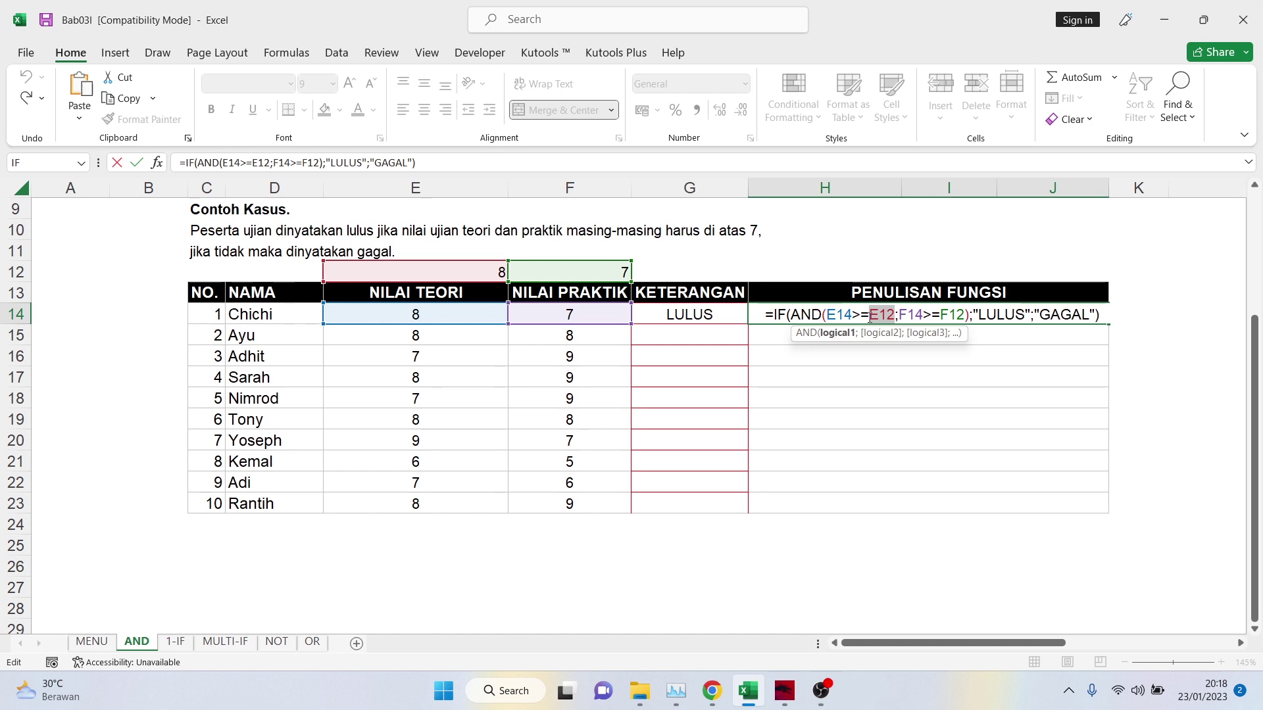
pyautogui.write('7')
pyautogui.moveTo(948, 315); pyautogui.dragTo(925, 316)
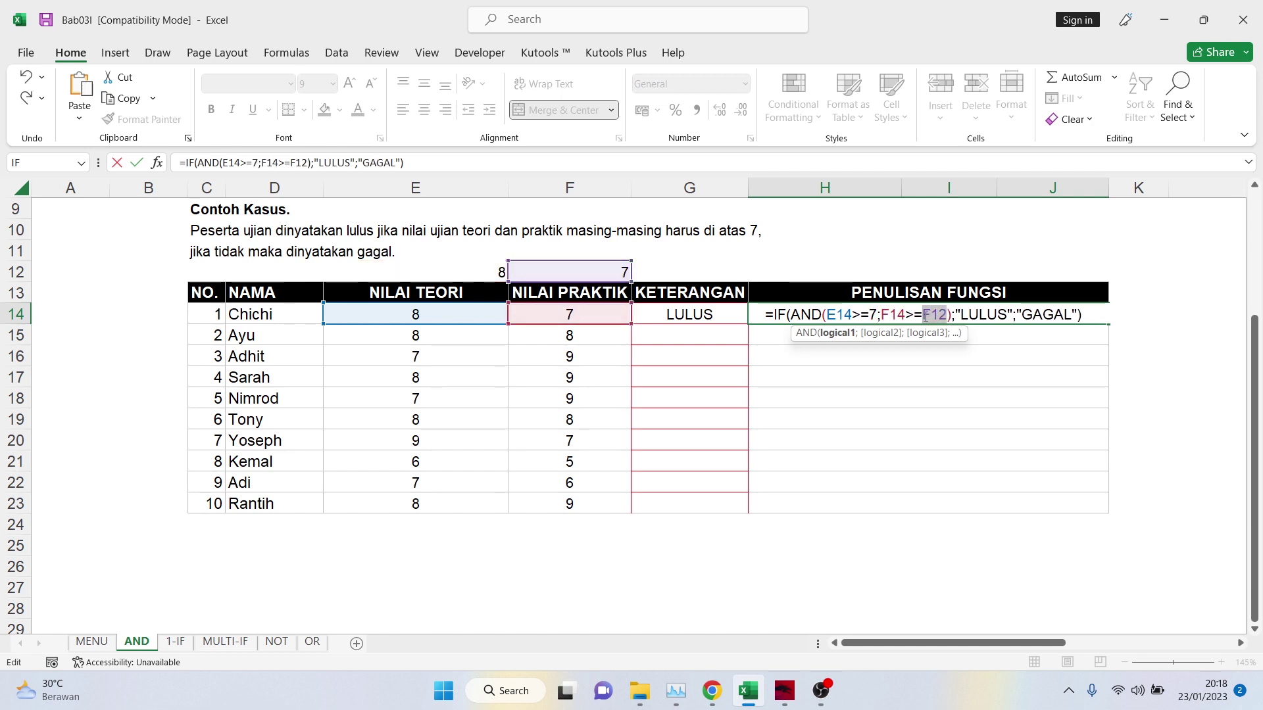
pyautogui.write('7')
pyautogui.press('Return')
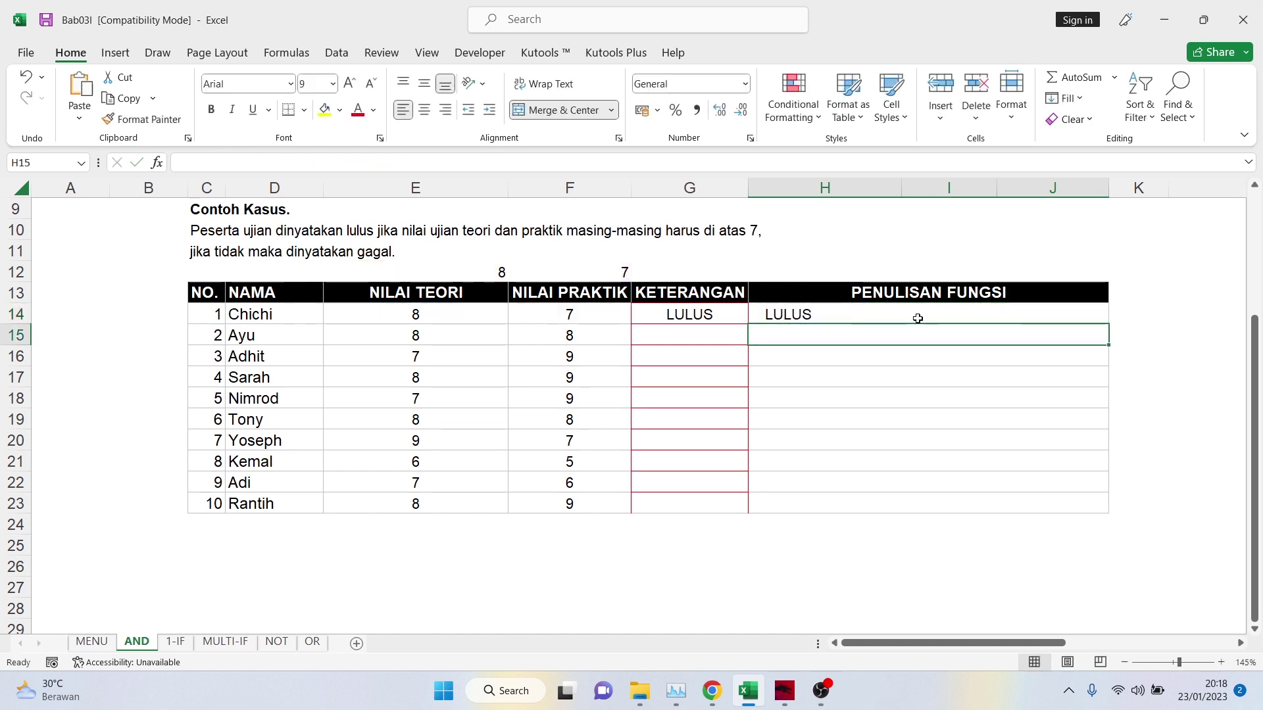
# Step: Set the NILAI TEORI threshold in H14 to 8 so that the first condition reads E14>=8
pyautogui.doubleClick(902, 315)
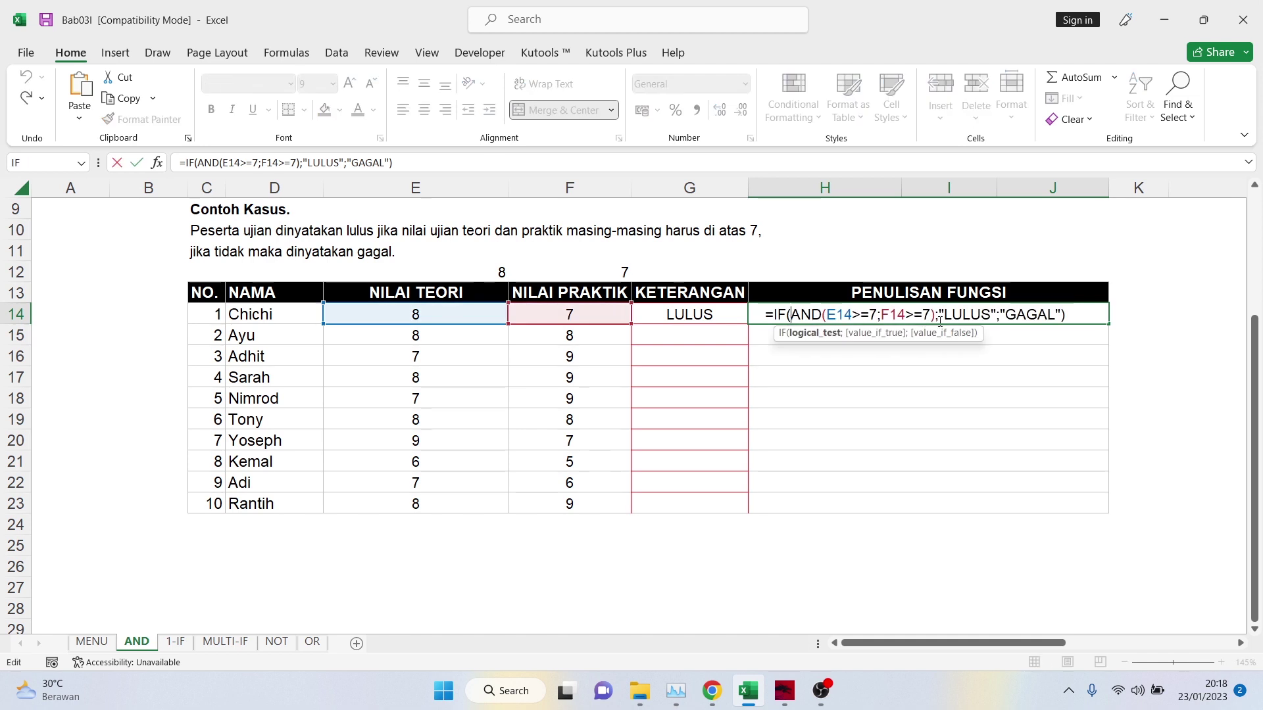
pyautogui.doubleClick(873, 315)
pyautogui.write('8')
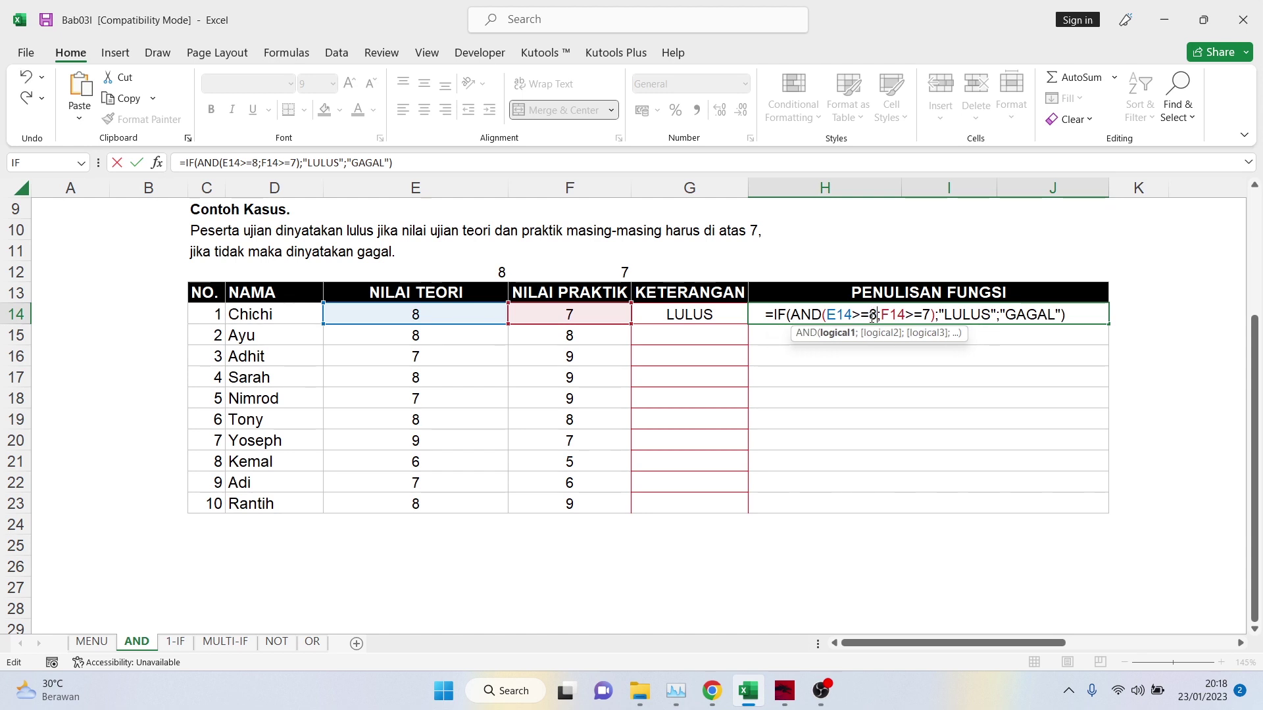
pyautogui.press('Return')
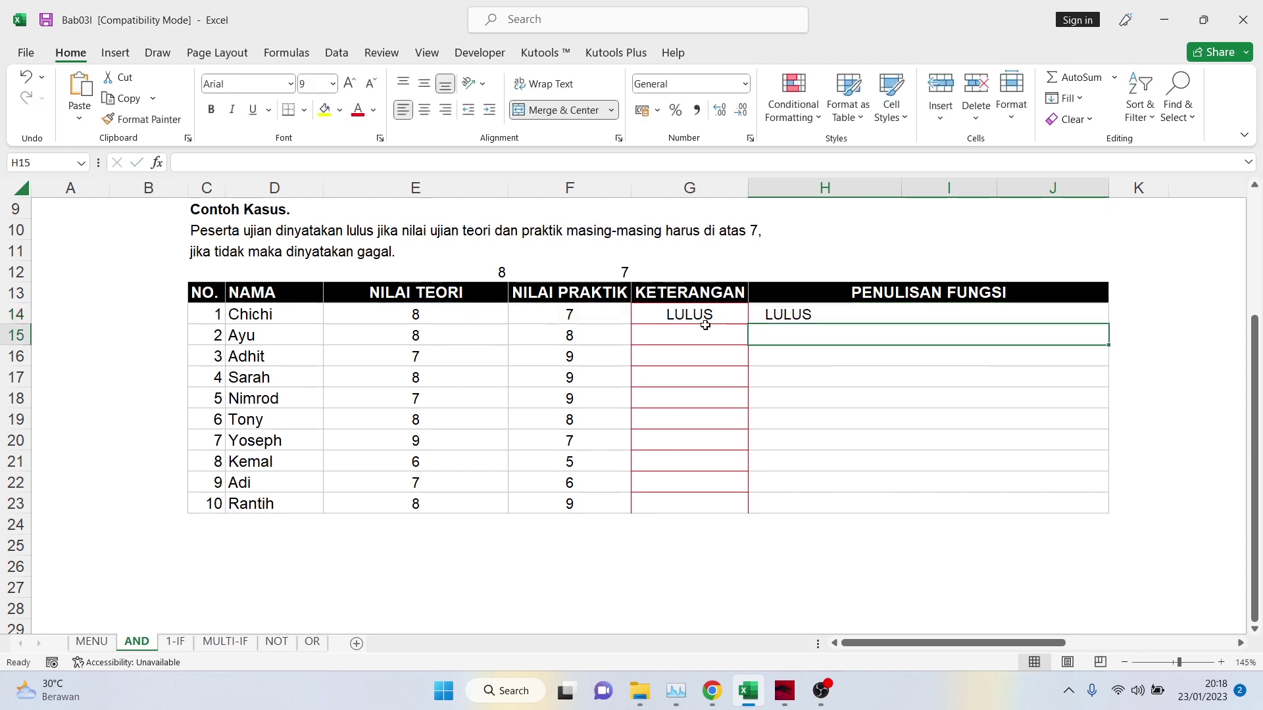
# Step: Set the NILAI TEORI score in E14 to 7 and check it against the threshold and text results in the H14 formula
pyautogui.doubleClick(821, 316)
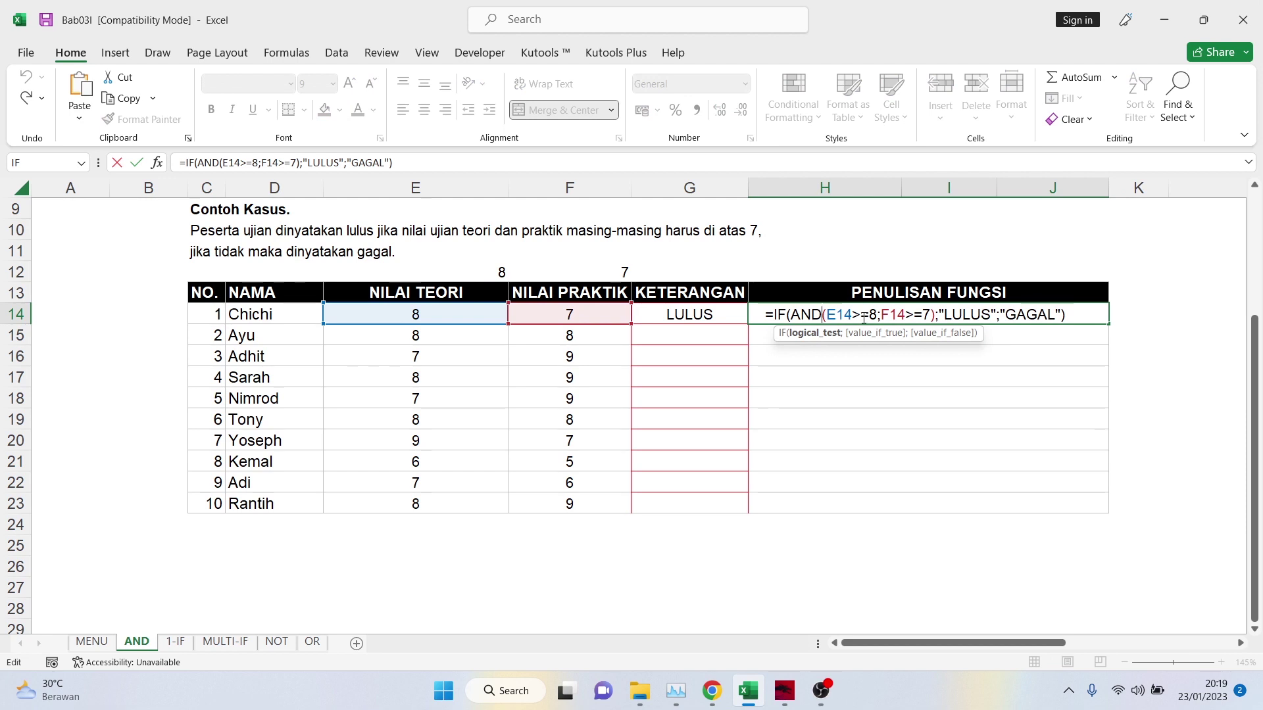
pyautogui.click(432, 313)
pyautogui.write('7')
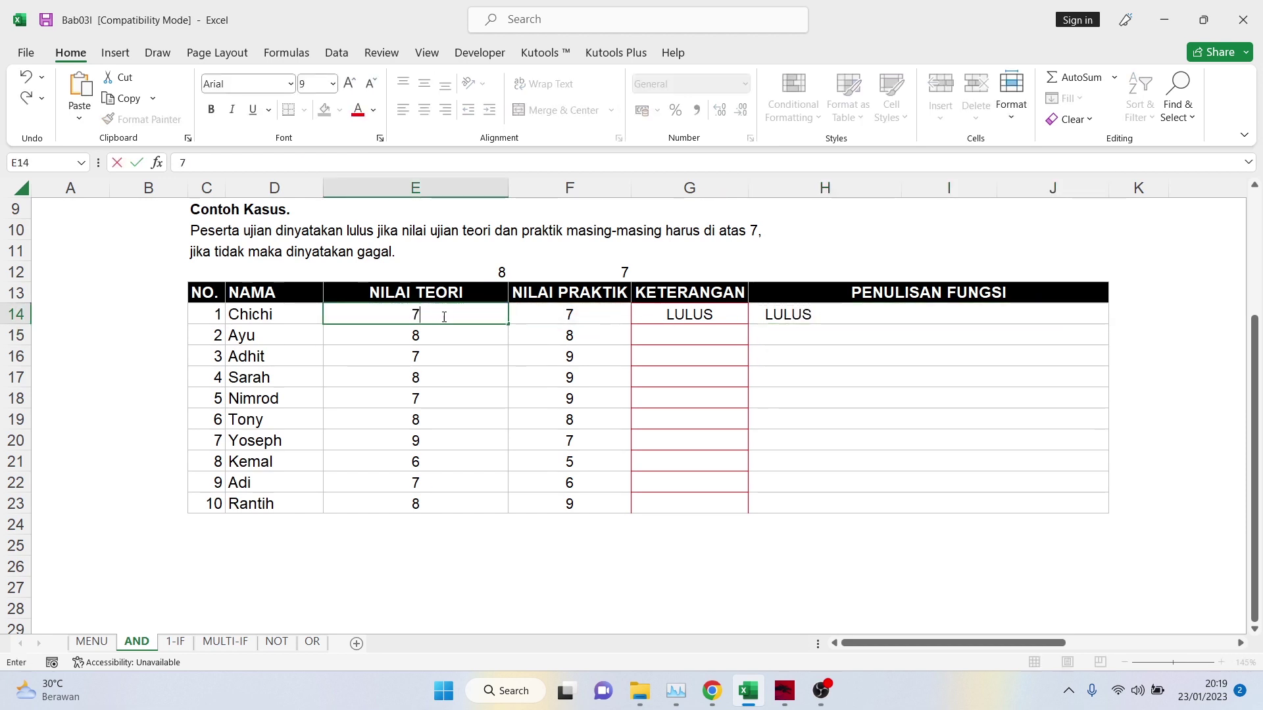
pyautogui.press('Return')
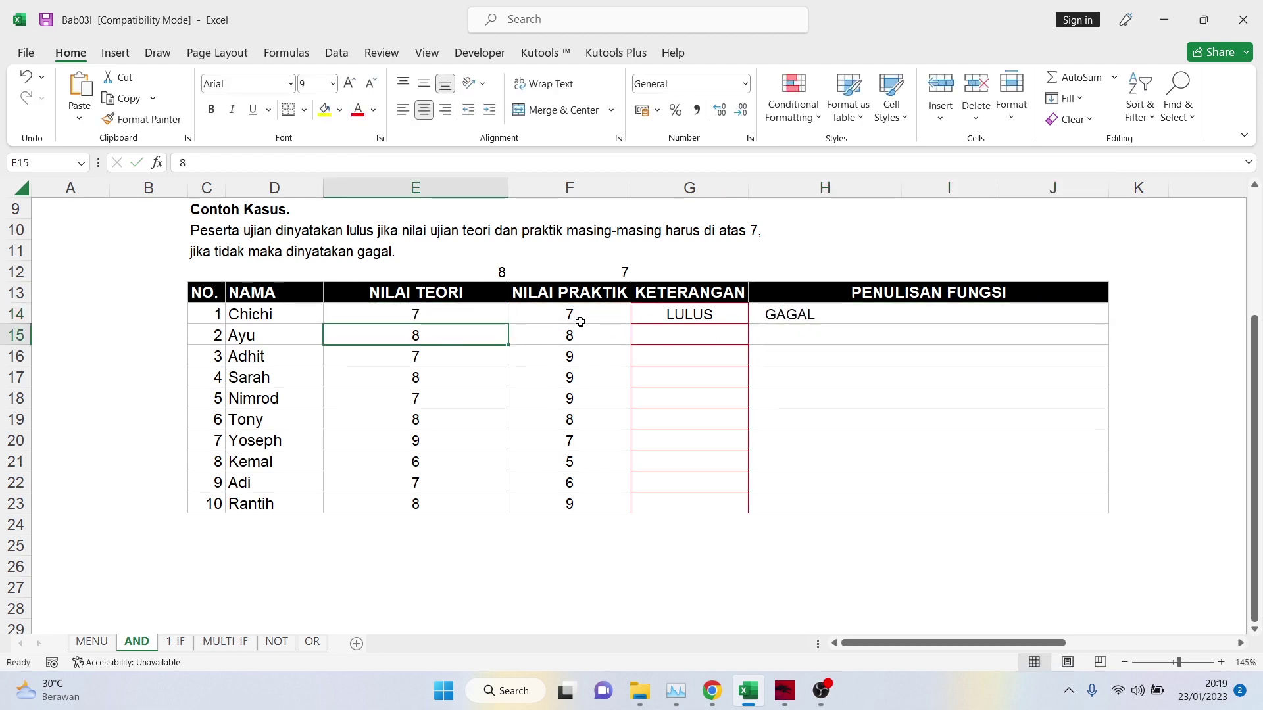
pyautogui.doubleClick(804, 317)
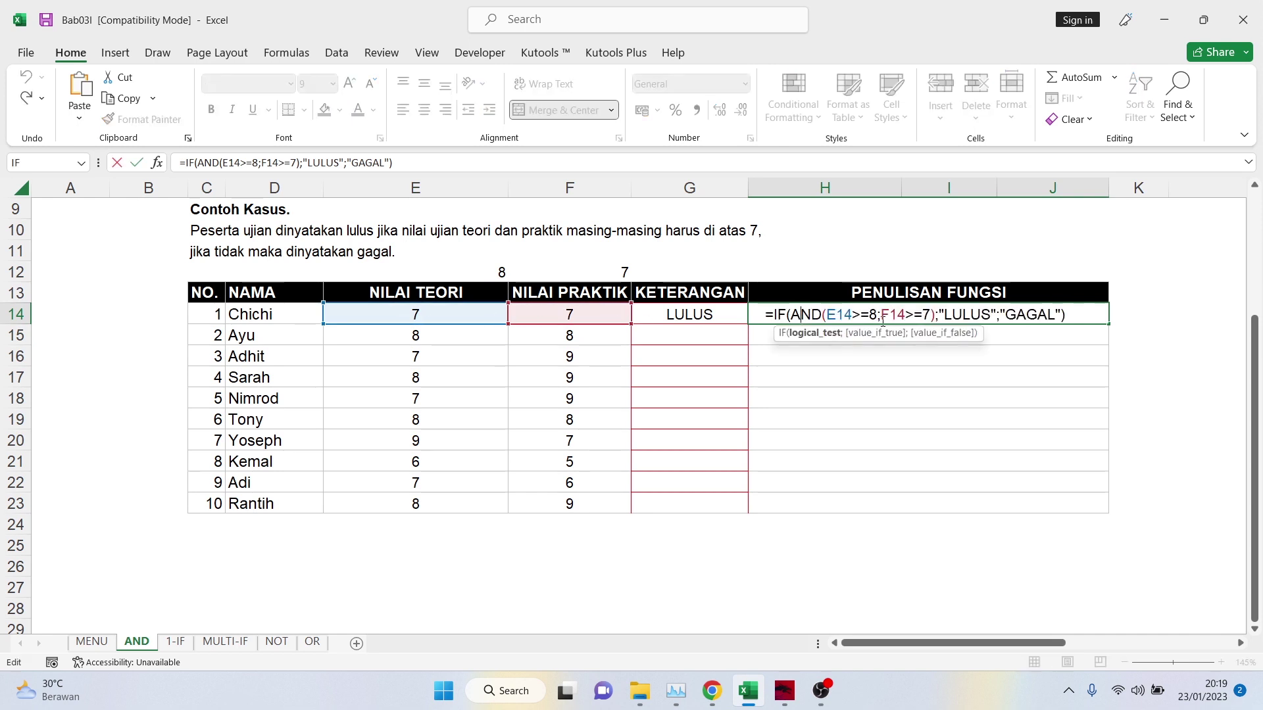
pyautogui.doubleClick(872, 316)
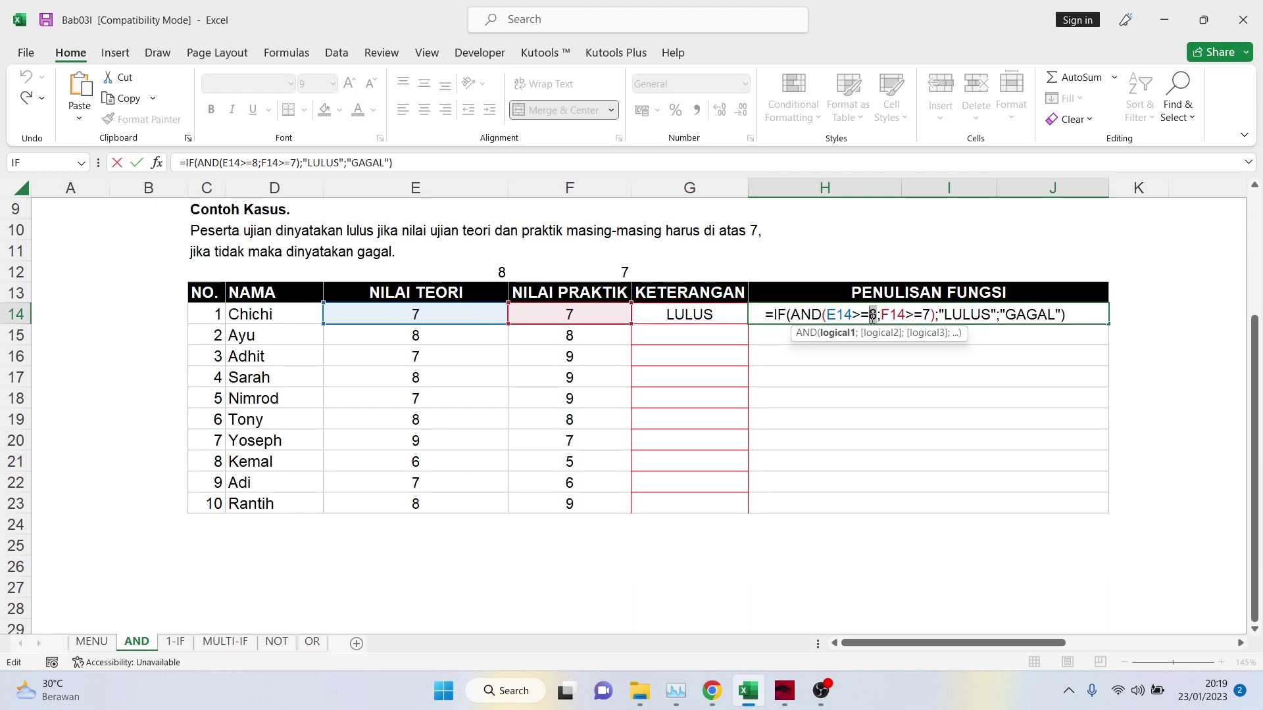
pyautogui.click(1076, 316)
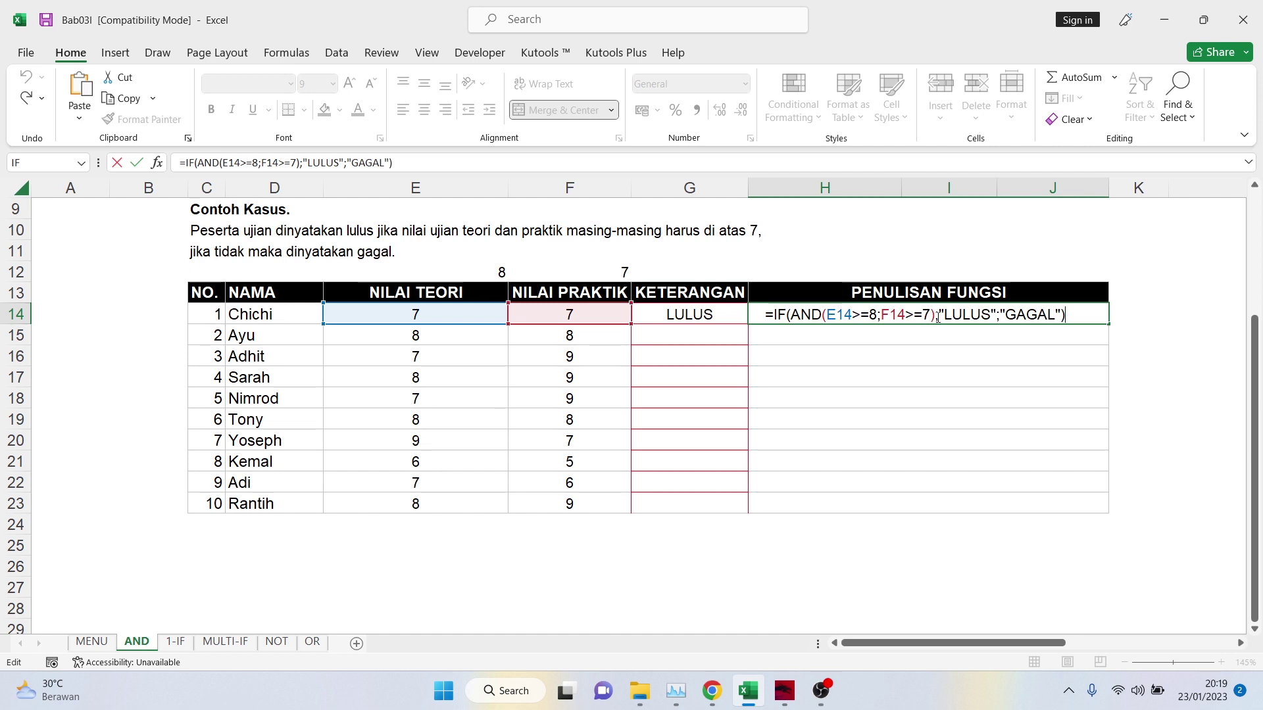
pyautogui.moveTo(946, 317); pyautogui.dragTo(1051, 313)
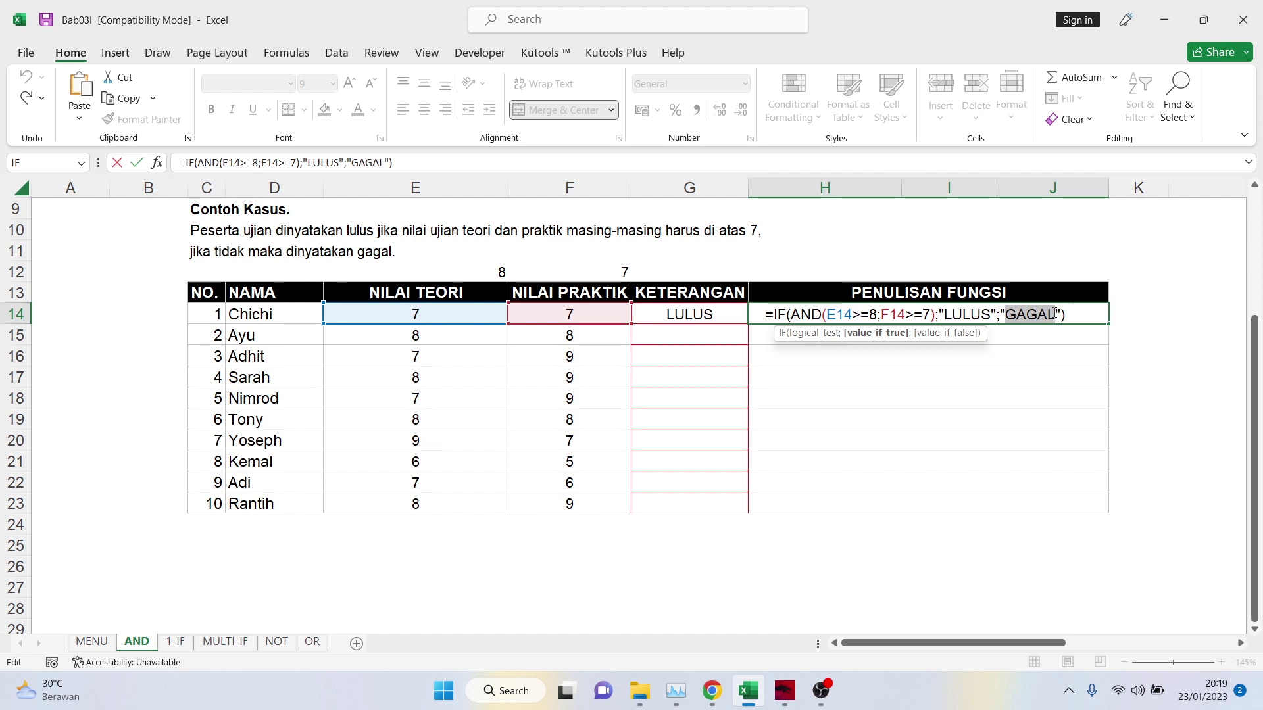
# Step: Examine the quotation marks around the "GAGAL" result and the closing parenthesis in the H14 formula
pyautogui.click(1011, 312)
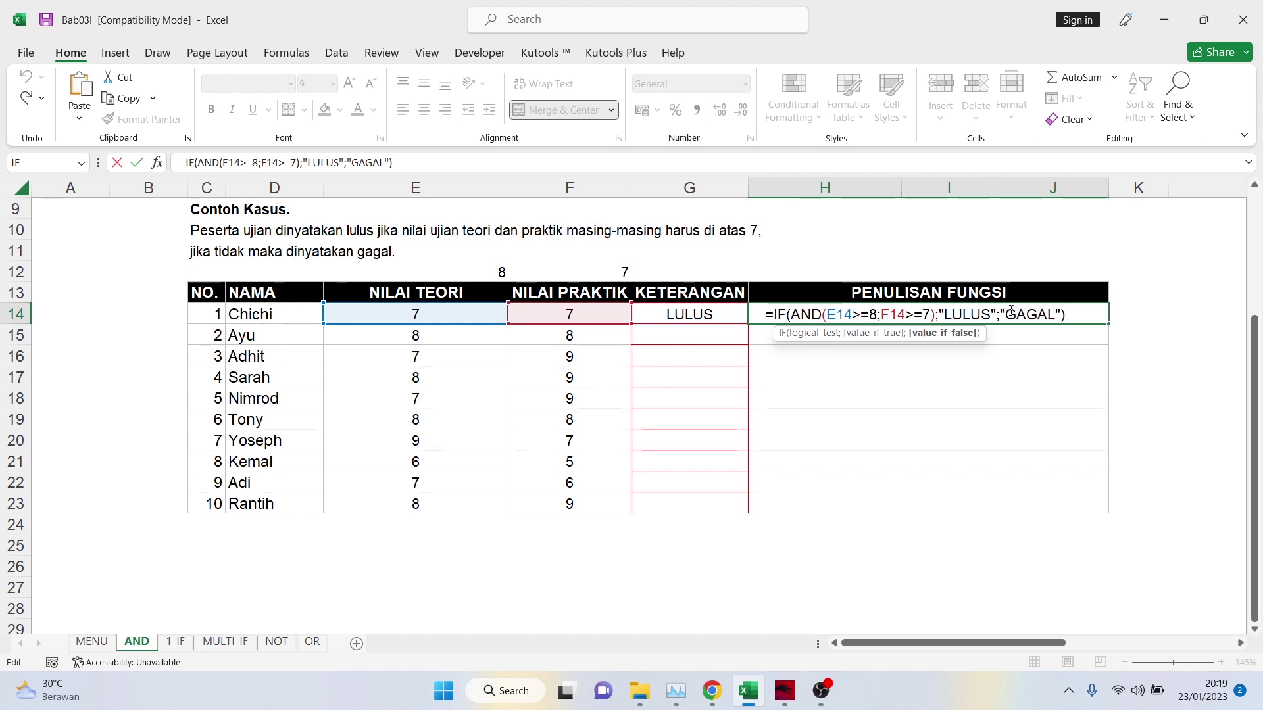
pyautogui.click(1004, 314)
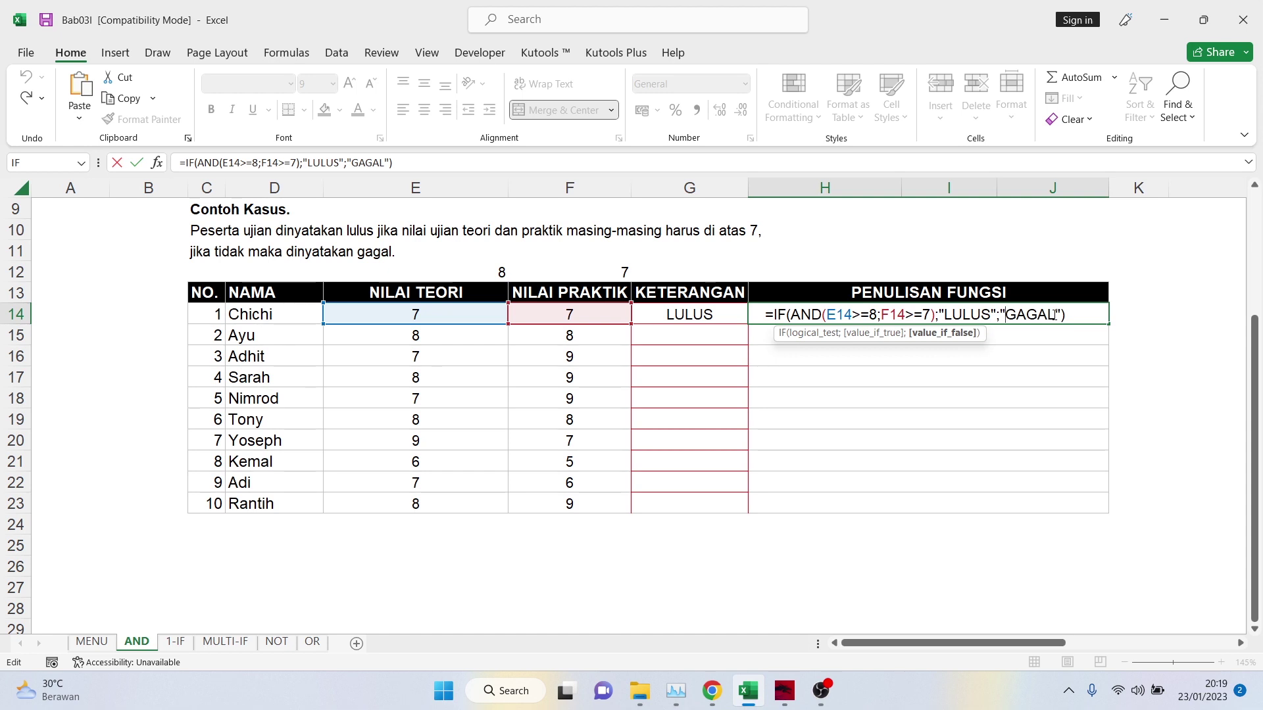
pyautogui.click(1072, 314)
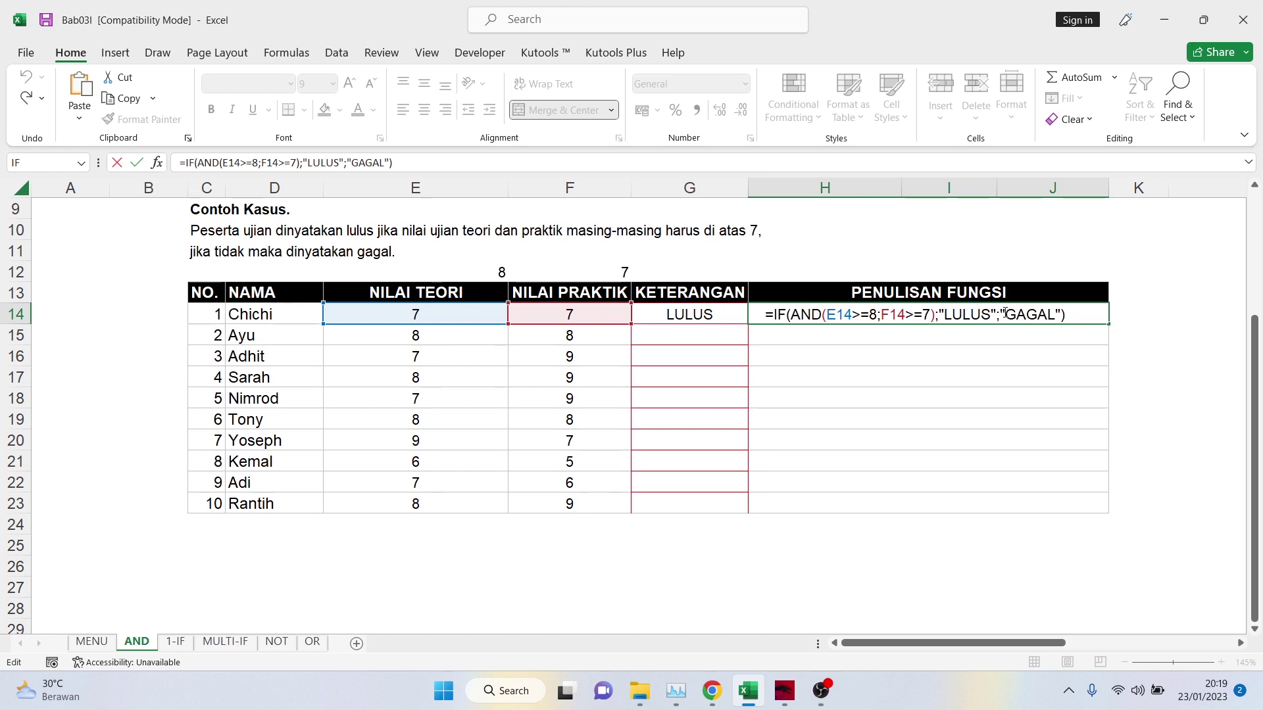
pyautogui.click(1008, 314)
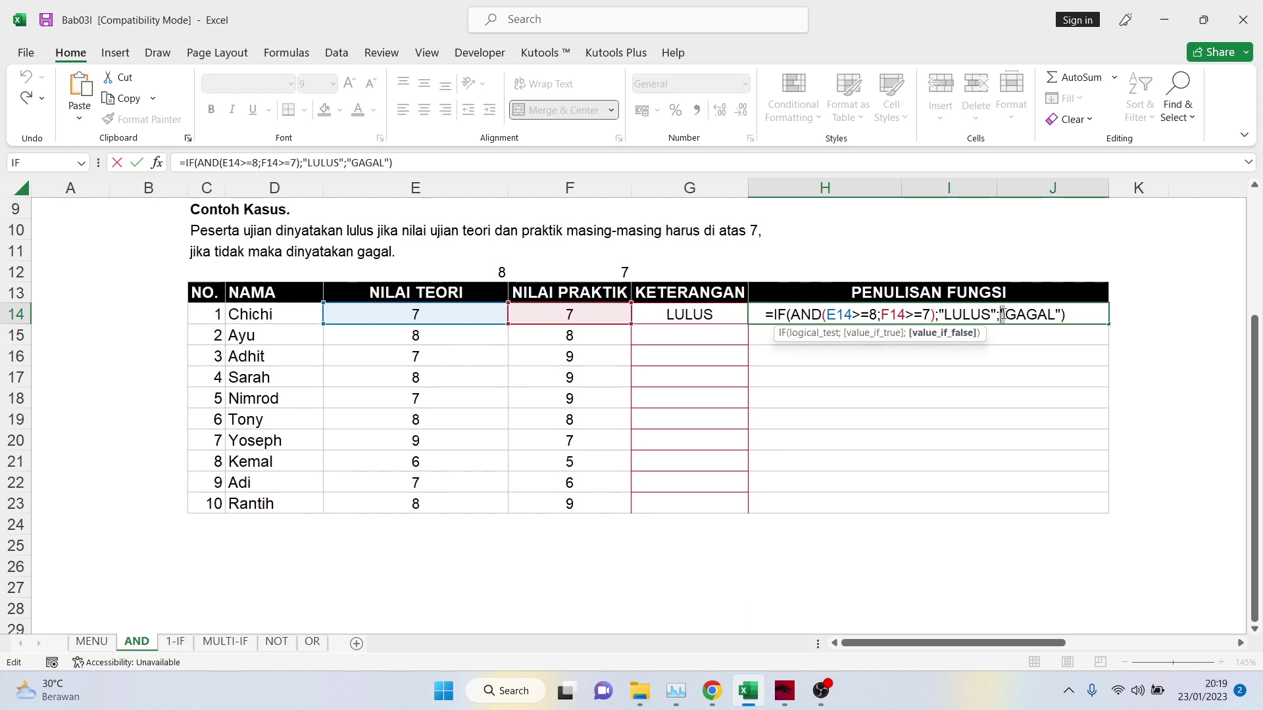
pyautogui.click(1074, 310)
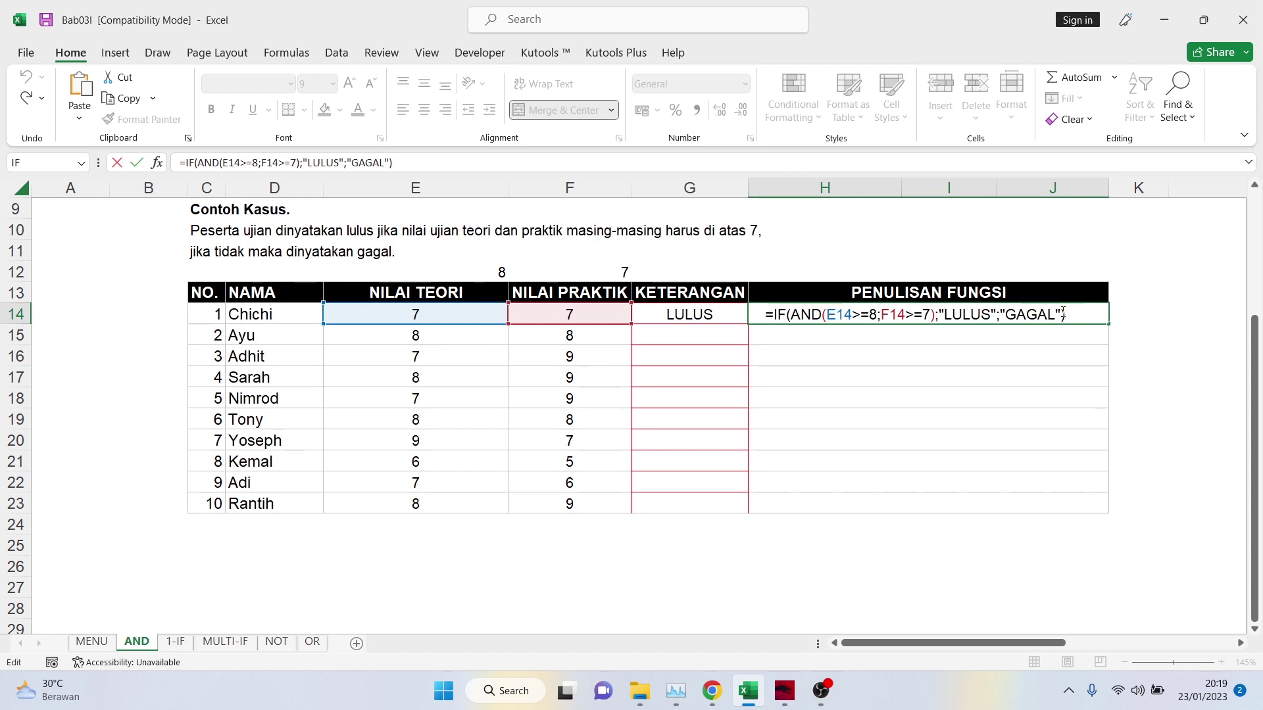
# Step: Examine the full H14 formula, focusing on the AND function and its conditions E14>=8 and F14>=7
pyautogui.moveTo(1062, 313); pyautogui.dragTo(764, 314)
pyautogui.click(765, 315)
pyautogui.moveTo(860, 314); pyautogui.dragTo(933, 322)
pyautogui.click(880, 315)
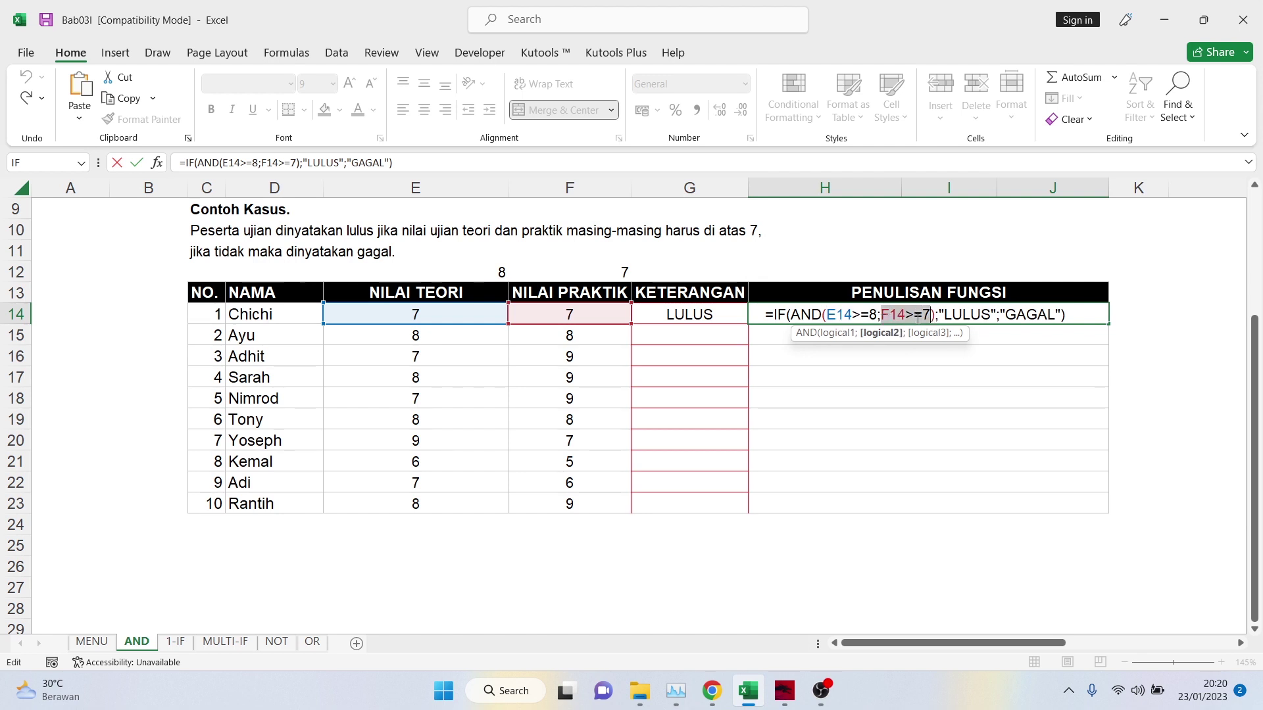
pyautogui.click(885, 316)
pyautogui.moveTo(822, 316); pyautogui.dragTo(790, 316)
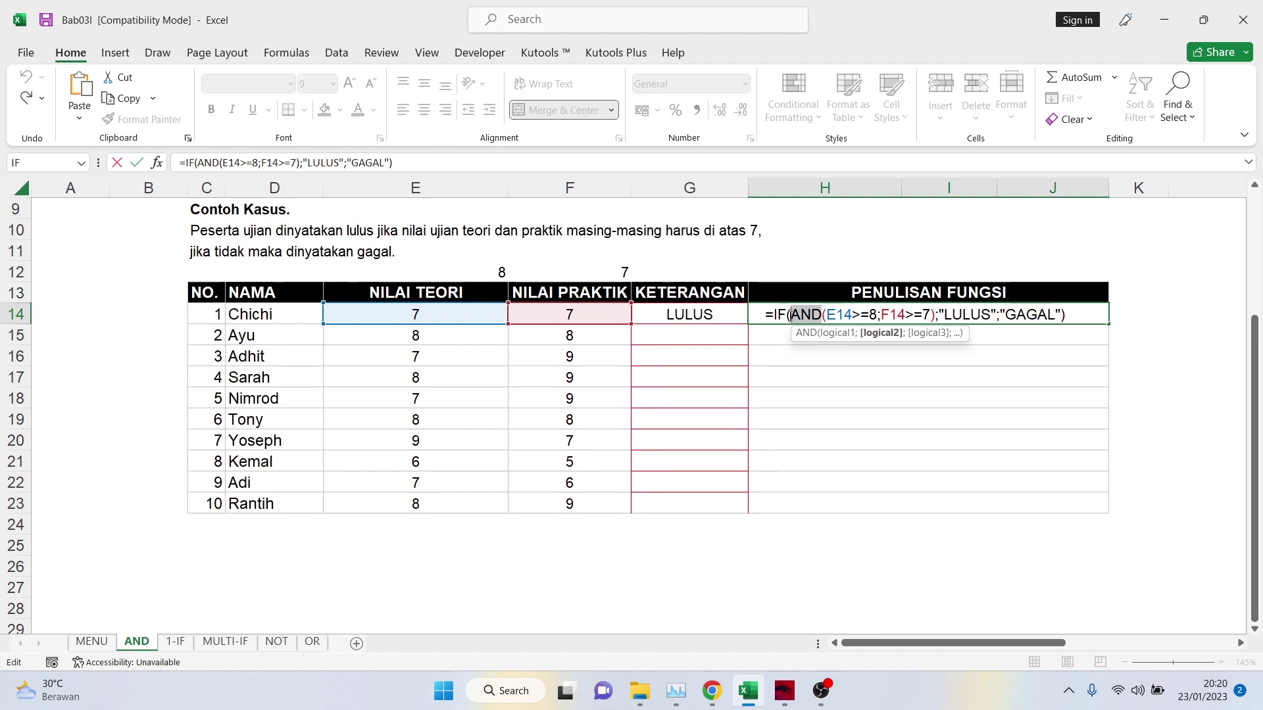
pyautogui.moveTo(879, 316); pyautogui.dragTo(848, 314)
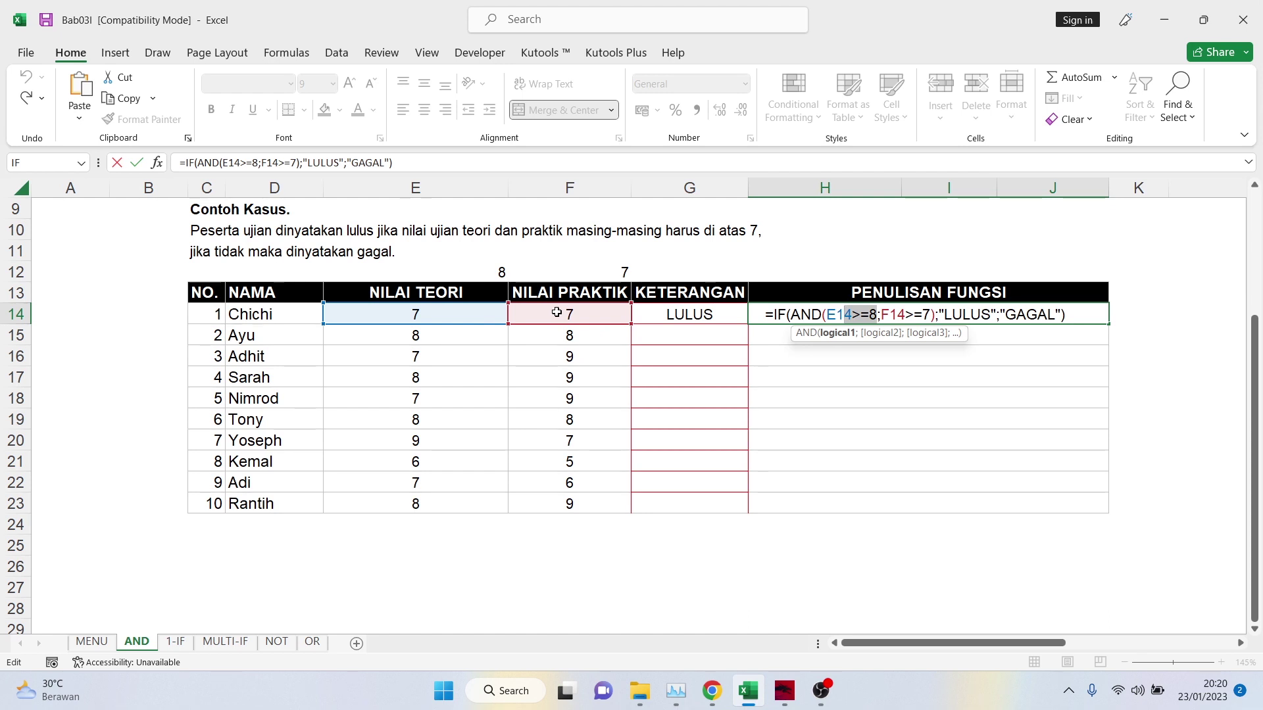
pyautogui.click(814, 314)
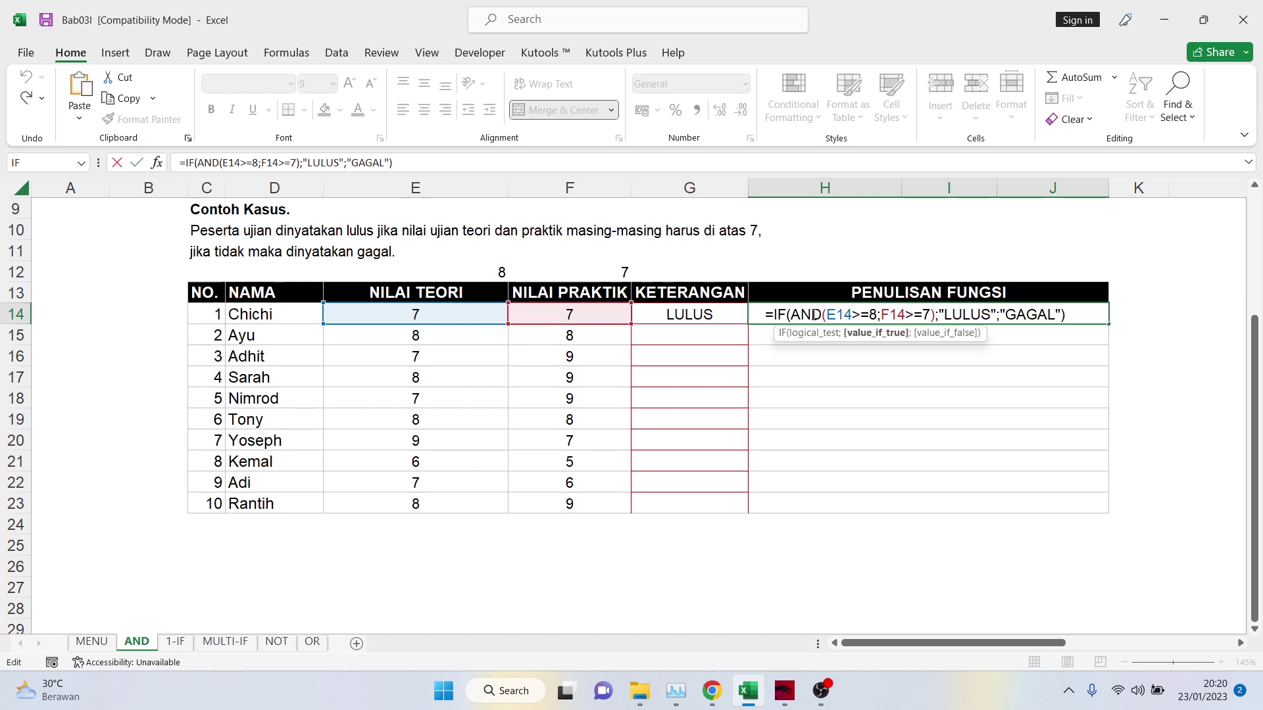
# Step: Evaluate the H14 formula, and prefix it with an apostrophe so the cell shows the formula as text
pyautogui.click(763, 315)
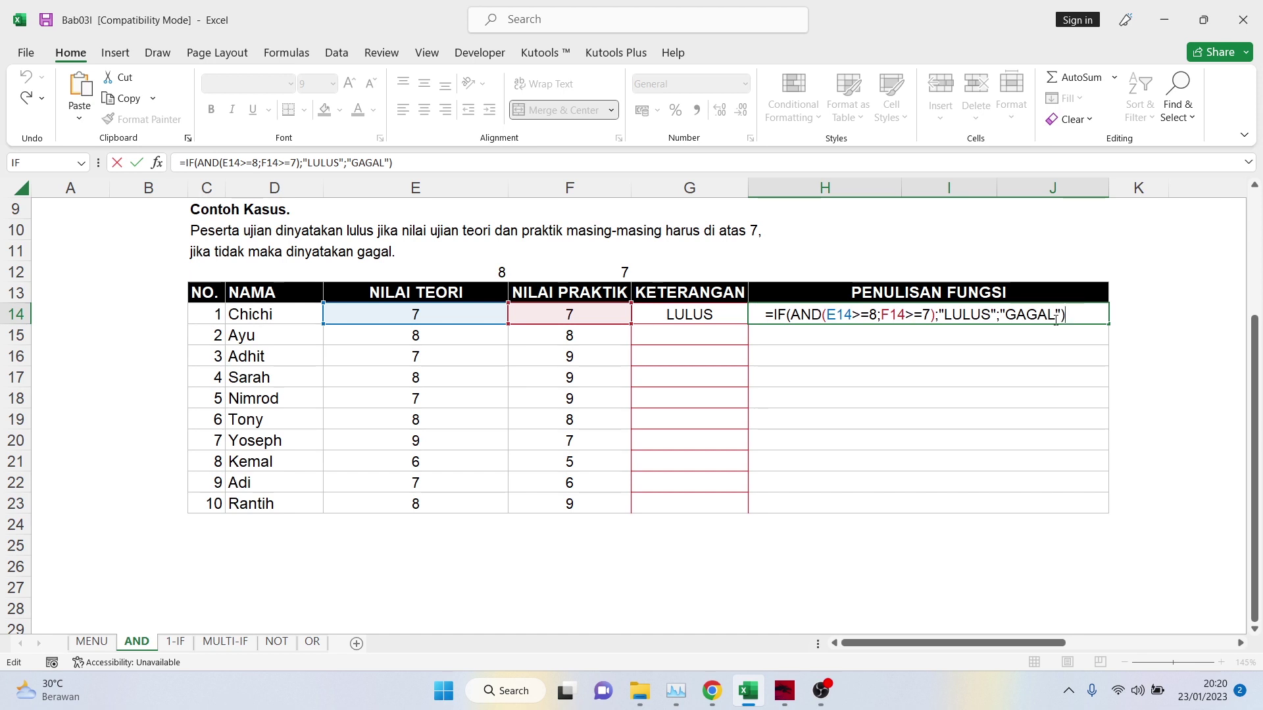
pyautogui.press('Return')
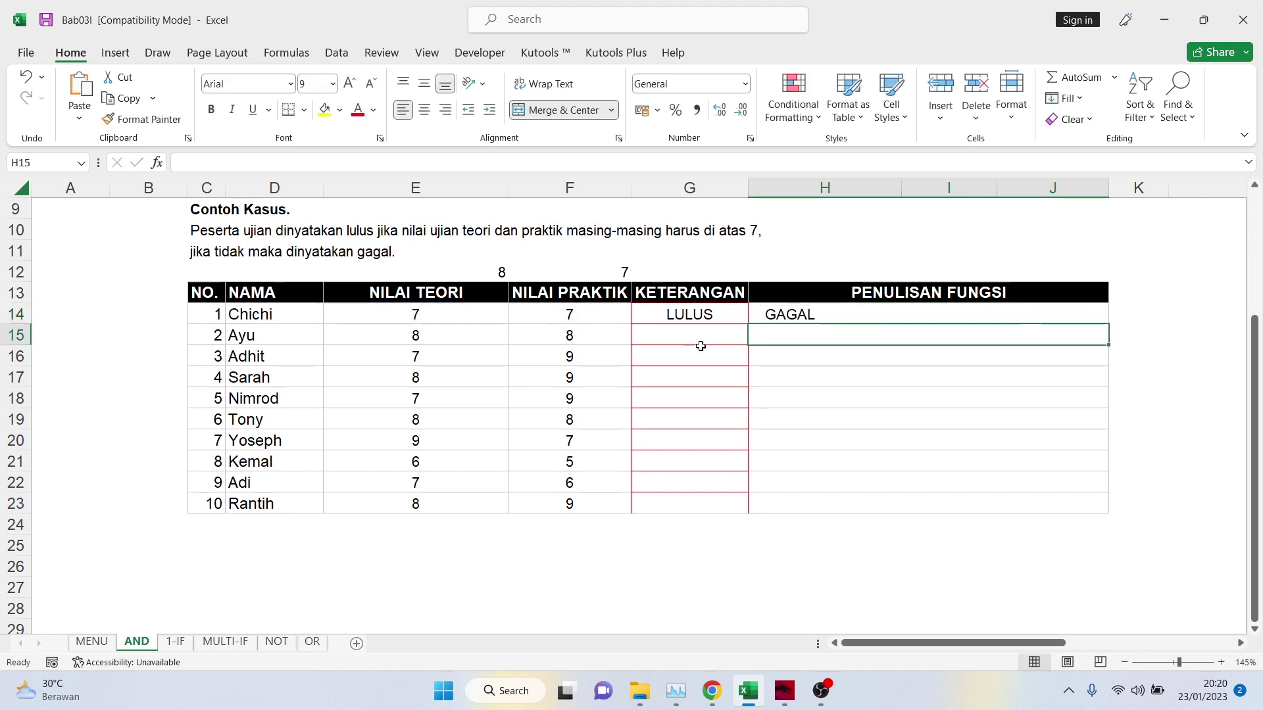
pyautogui.click(776, 313)
pyautogui.doubleClick(778, 313)
pyautogui.click(763, 314)
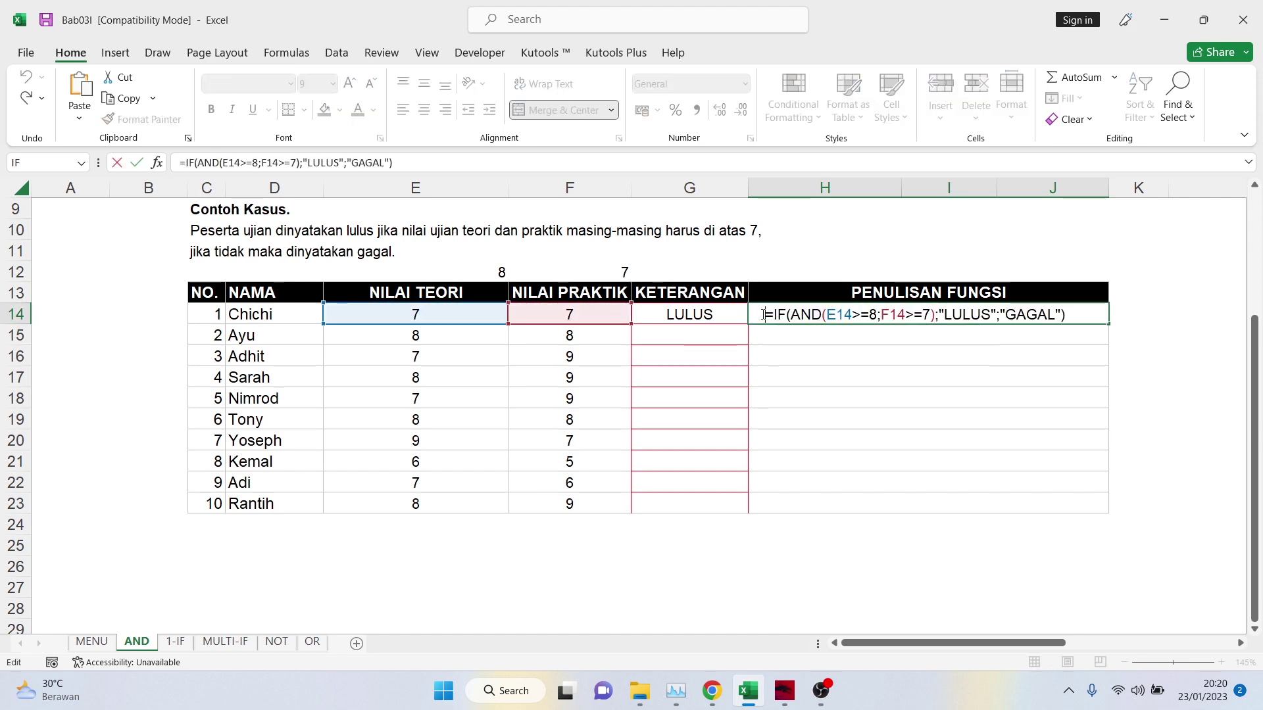
pyautogui.write("'")
pyautogui.click(796, 369)
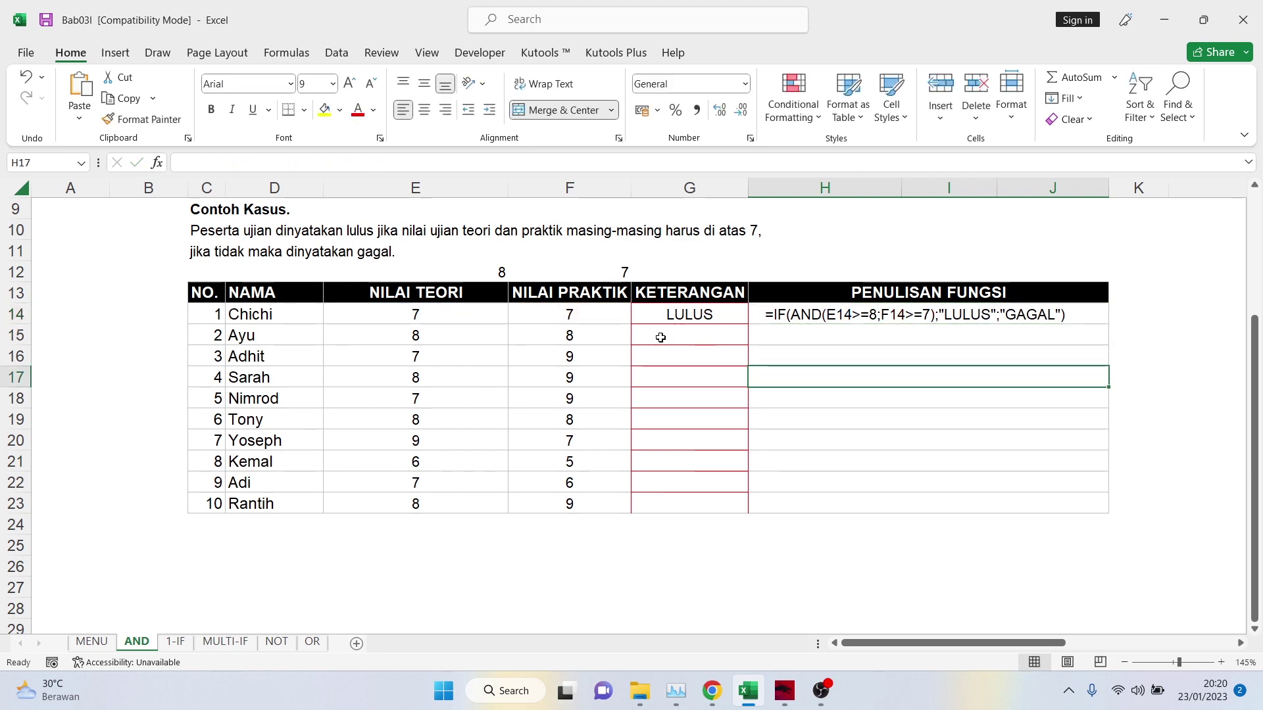
# Step: Review the AND function's description and its =AND(X1,X2,X3,…) syntax above the case example
pyautogui.scroll(3, 661, 338)
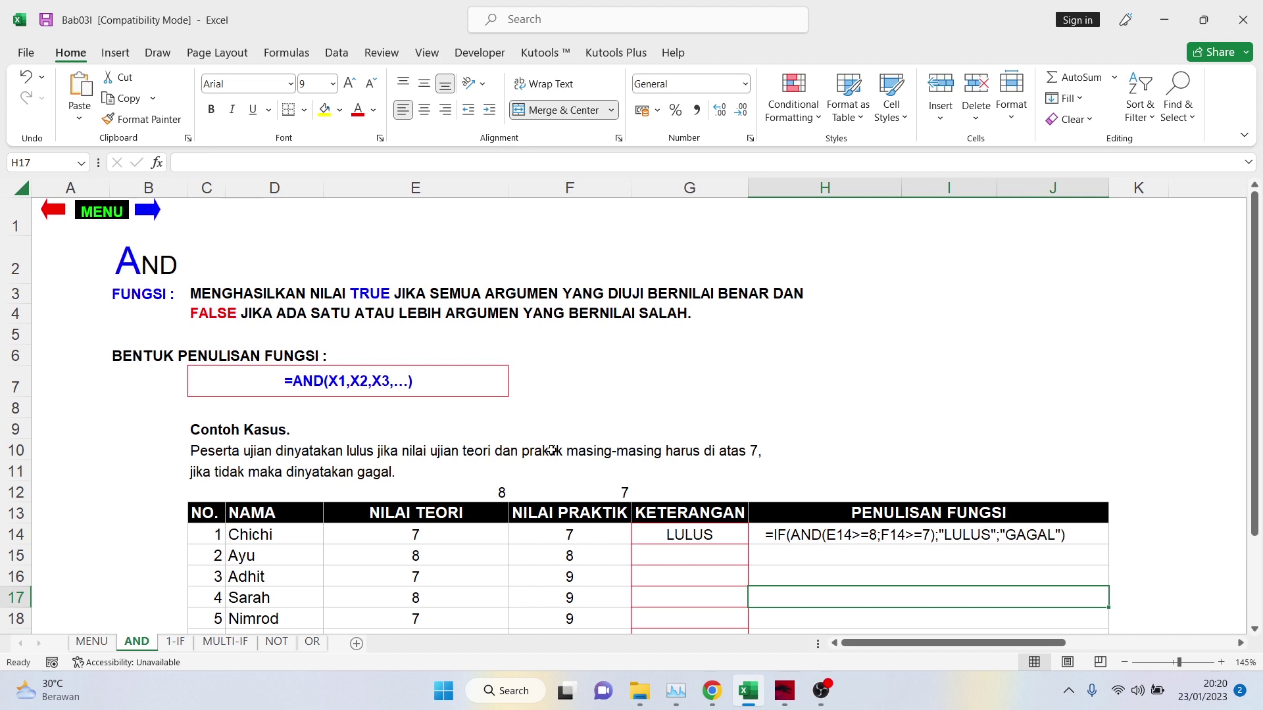
pyautogui.click(911, 339)
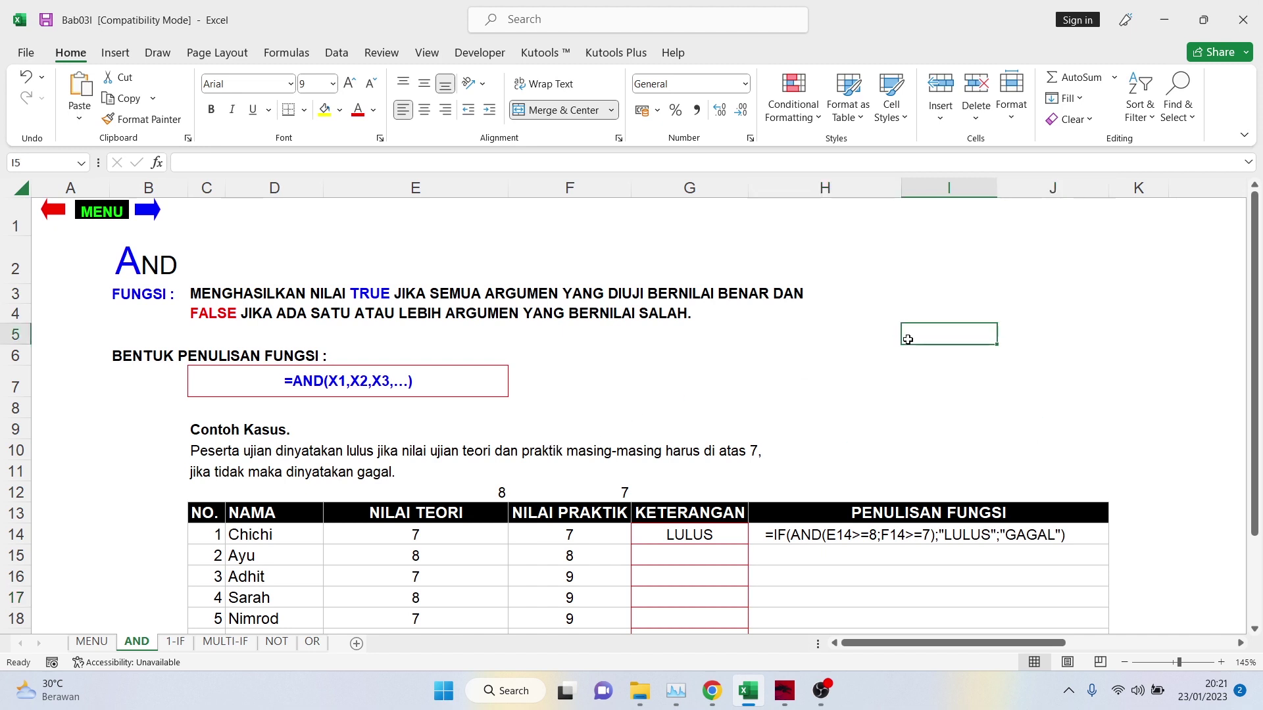
pyautogui.click(502, 380)
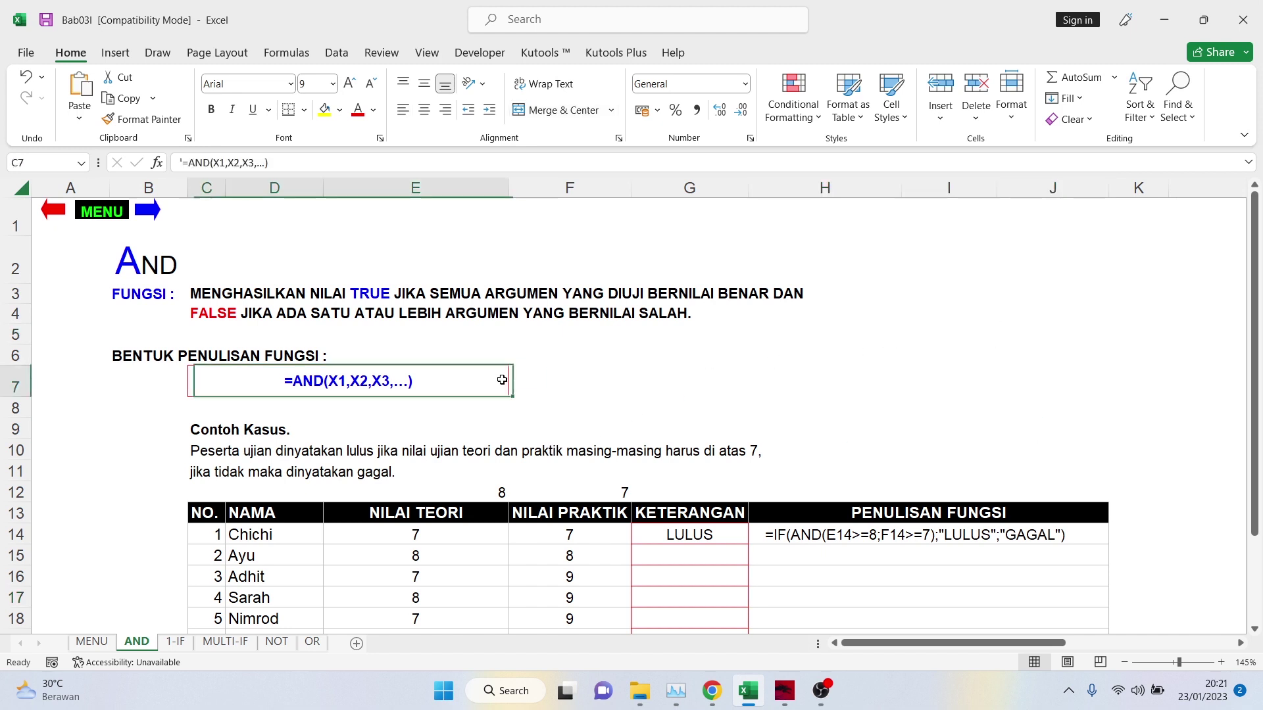
pyautogui.click(705, 388)
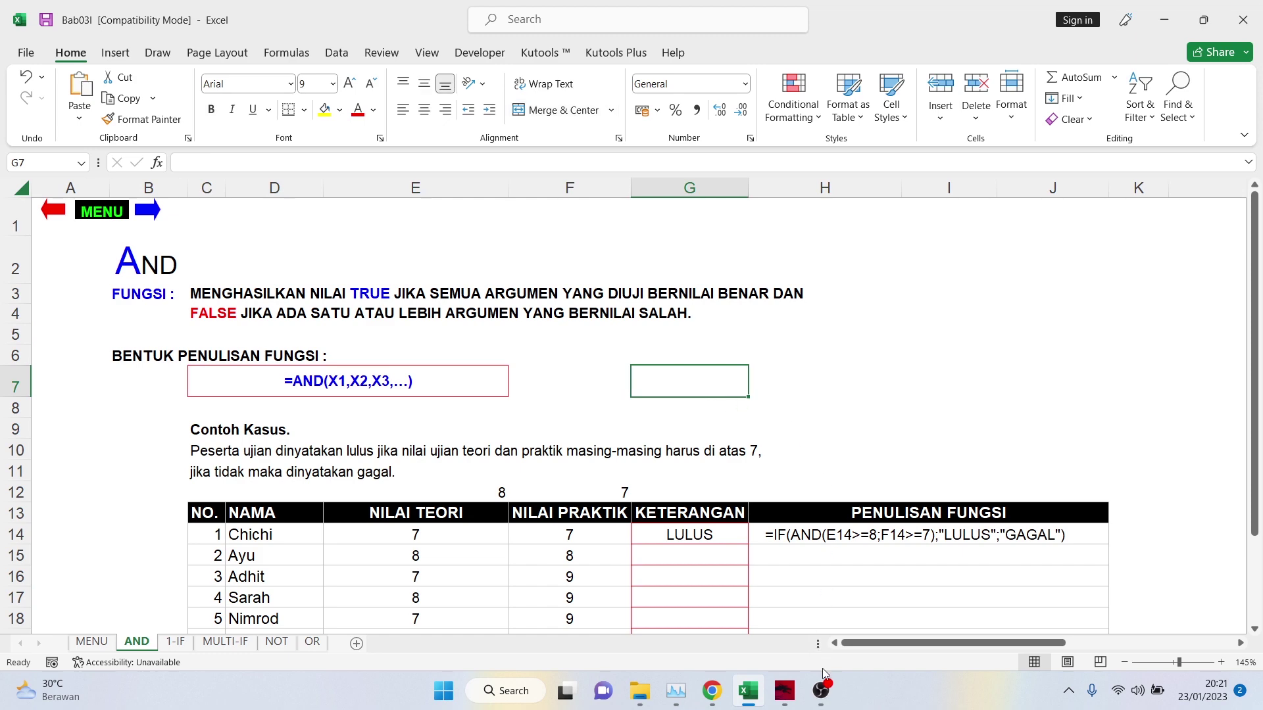